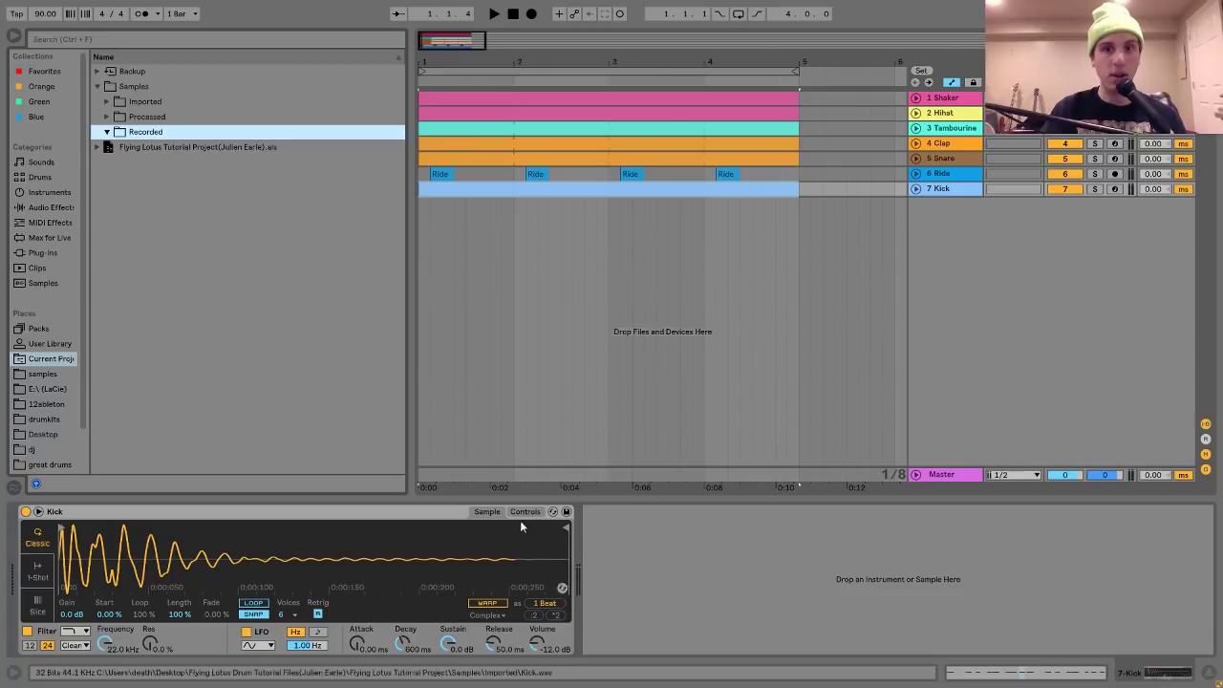
Select the 1 Shaker track so its sample appears in the Simpler, with the beat playing.
left_click(788, 105)
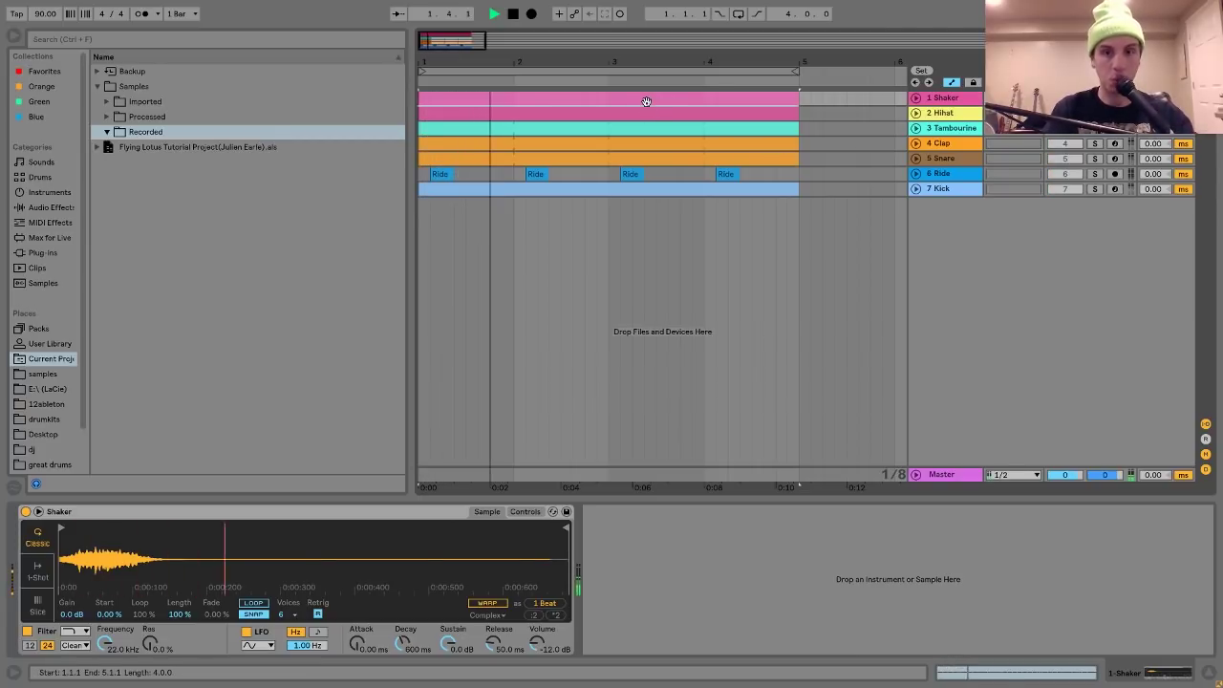
Loop the four-bar section, stop playback, and unfold the Shaker track to its Track Volume lane.
key("ctrl+l")
key("space")
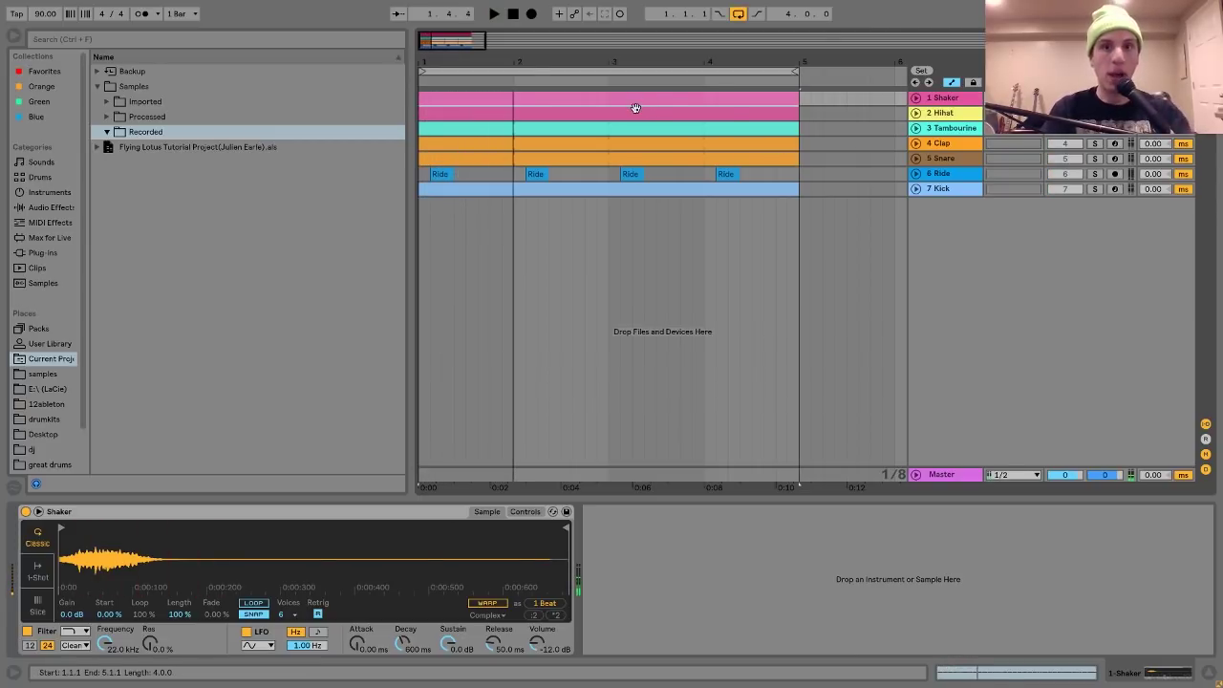
left_click(934, 98)
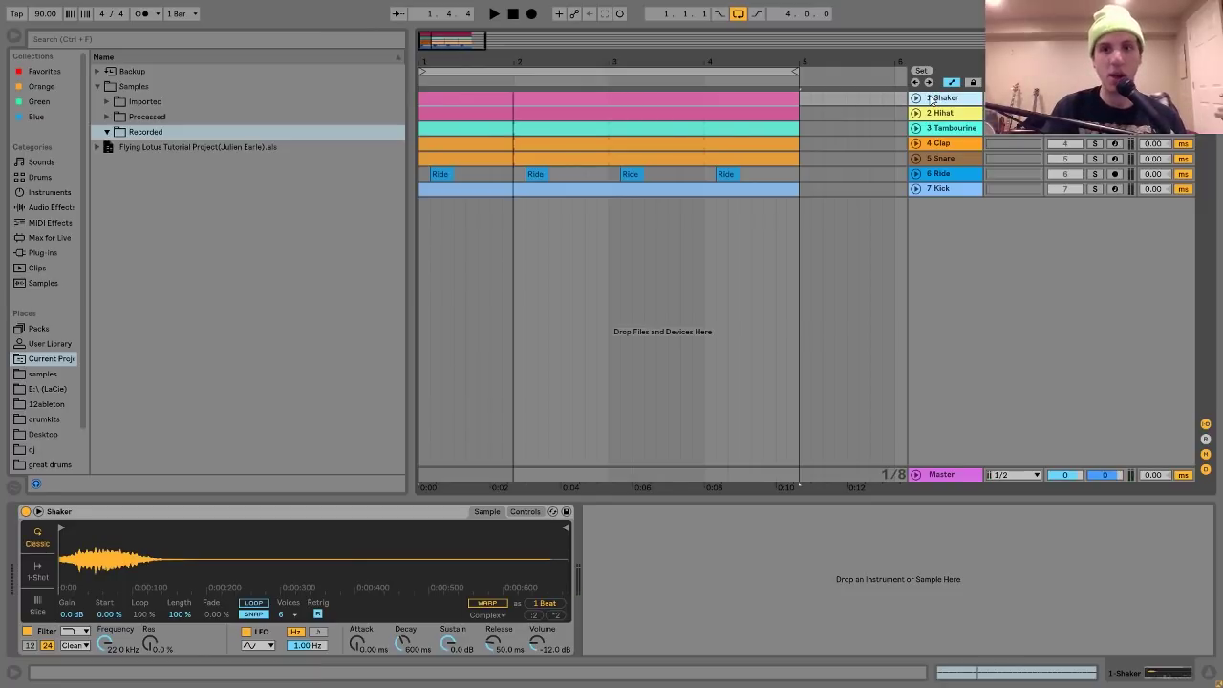
key("Right")
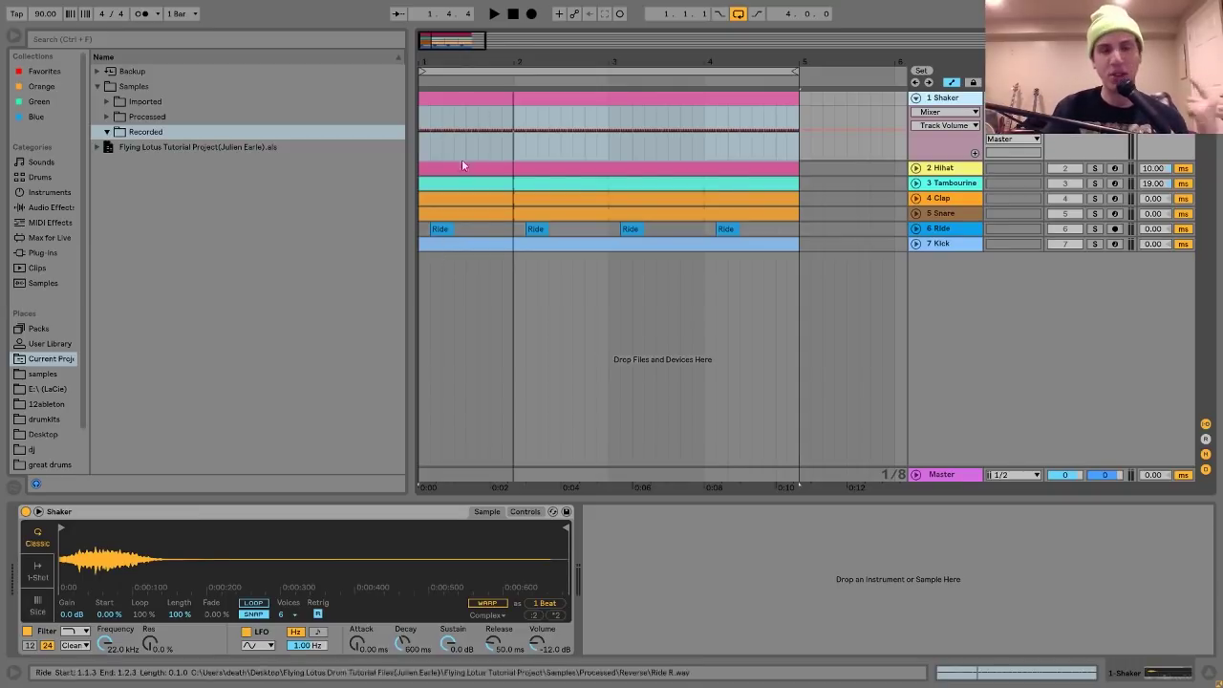
key("space")
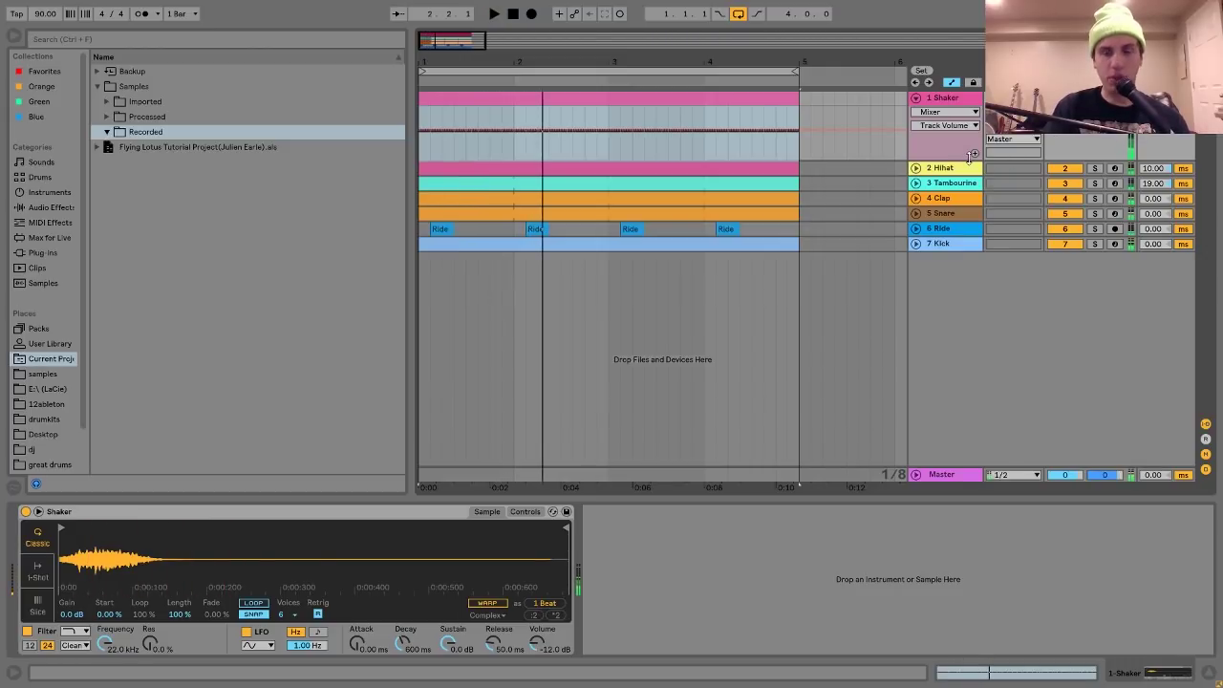
key("space")
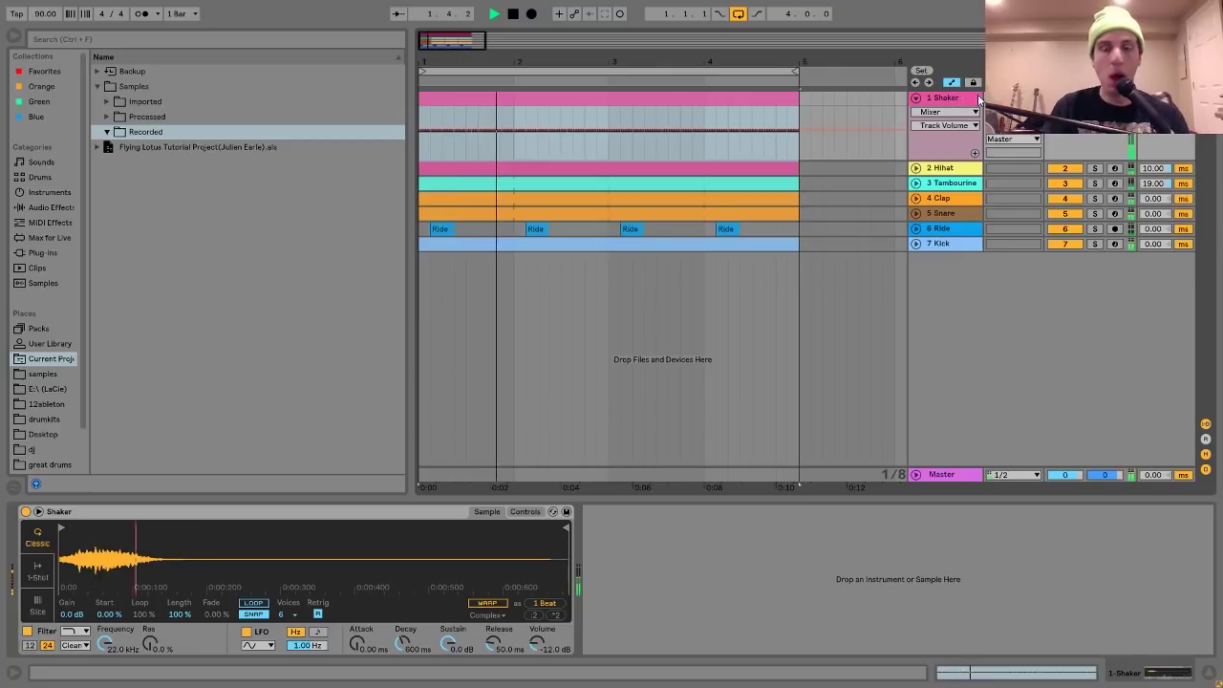
key("space")
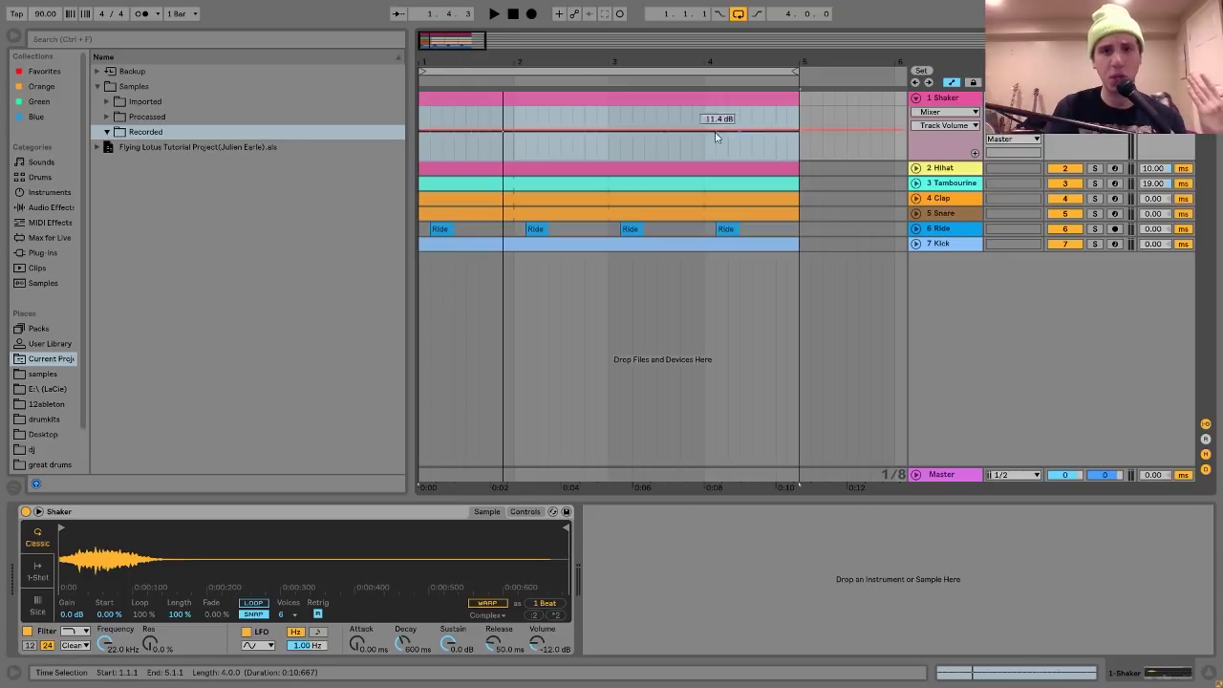
left_click(1206, 470)
left_click(1206, 470)
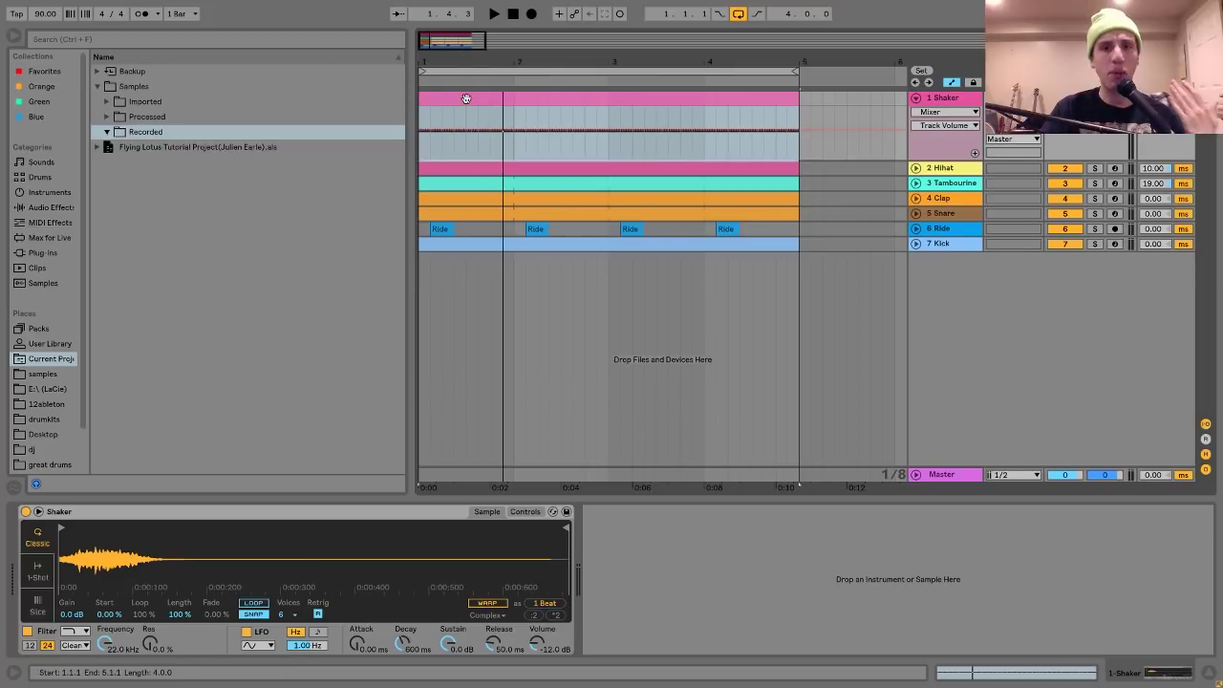
left_click_drag(443, 98, 465, 98)
key("ctrl+z")
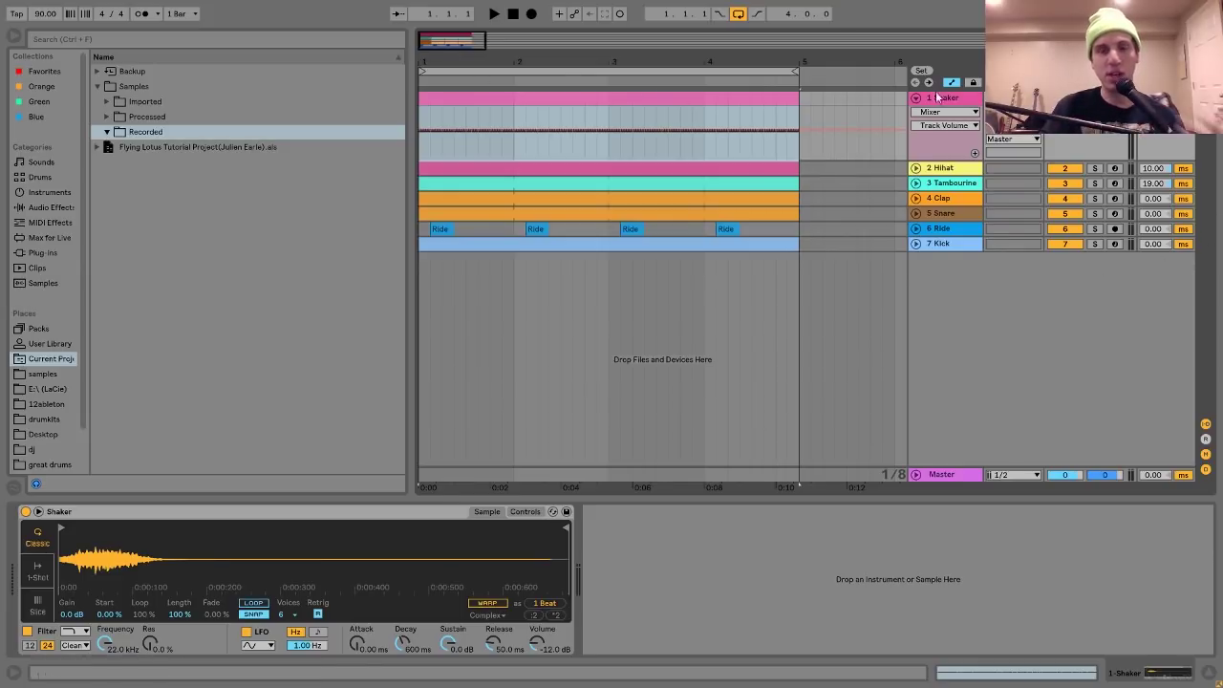
left_click(690, 96)
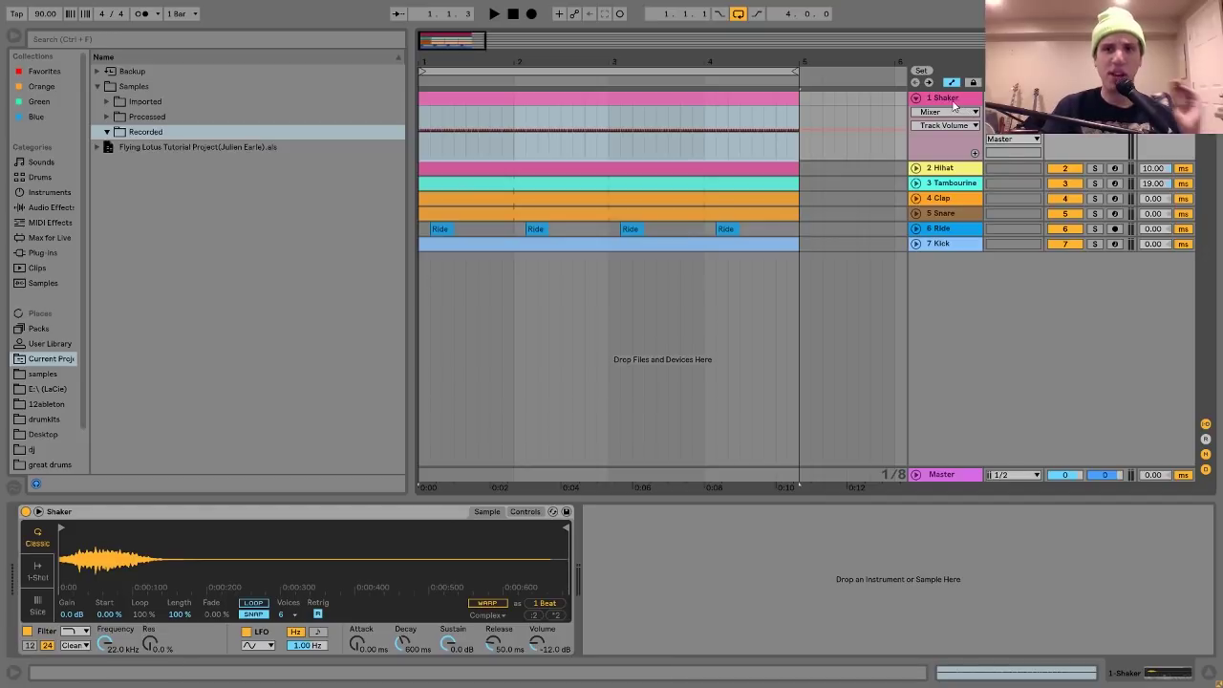
left_click(944, 99)
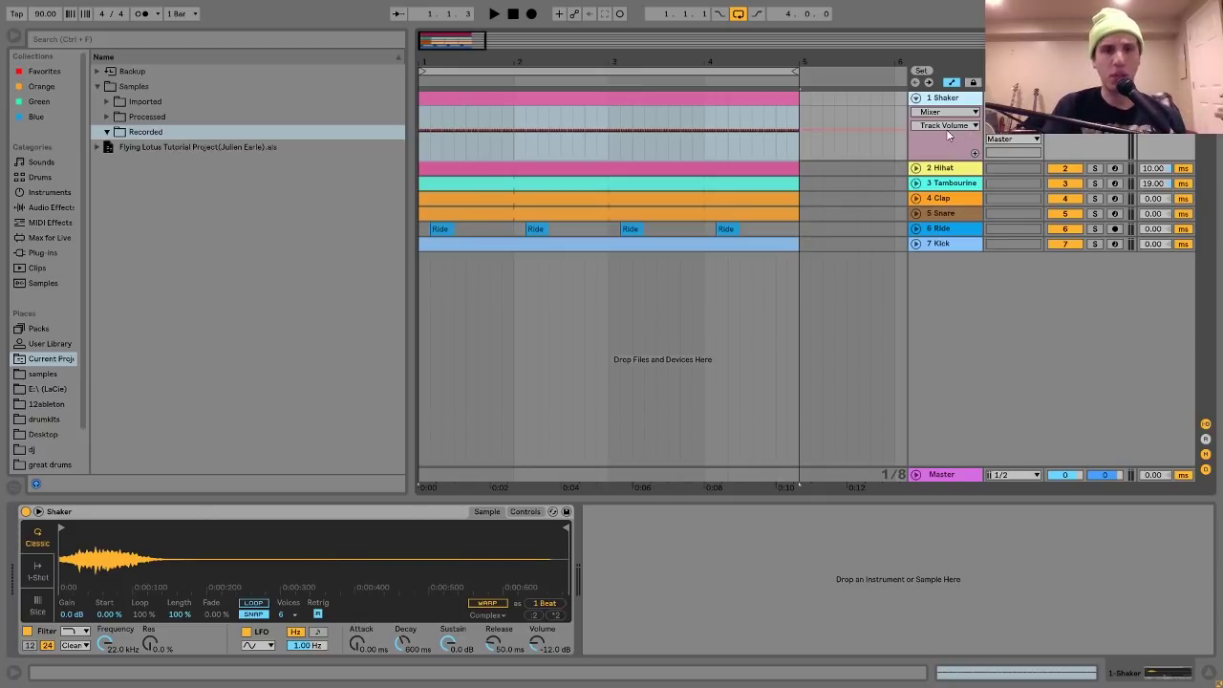
key("space")
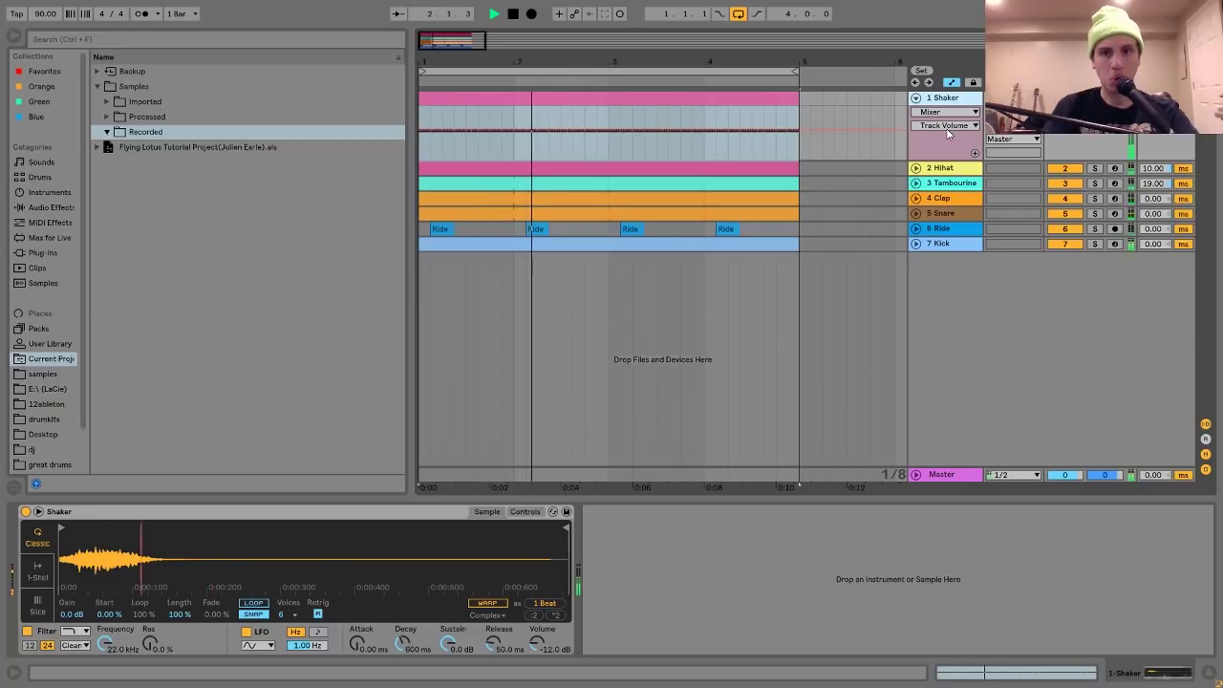
key("space")
key("ctrl+z")
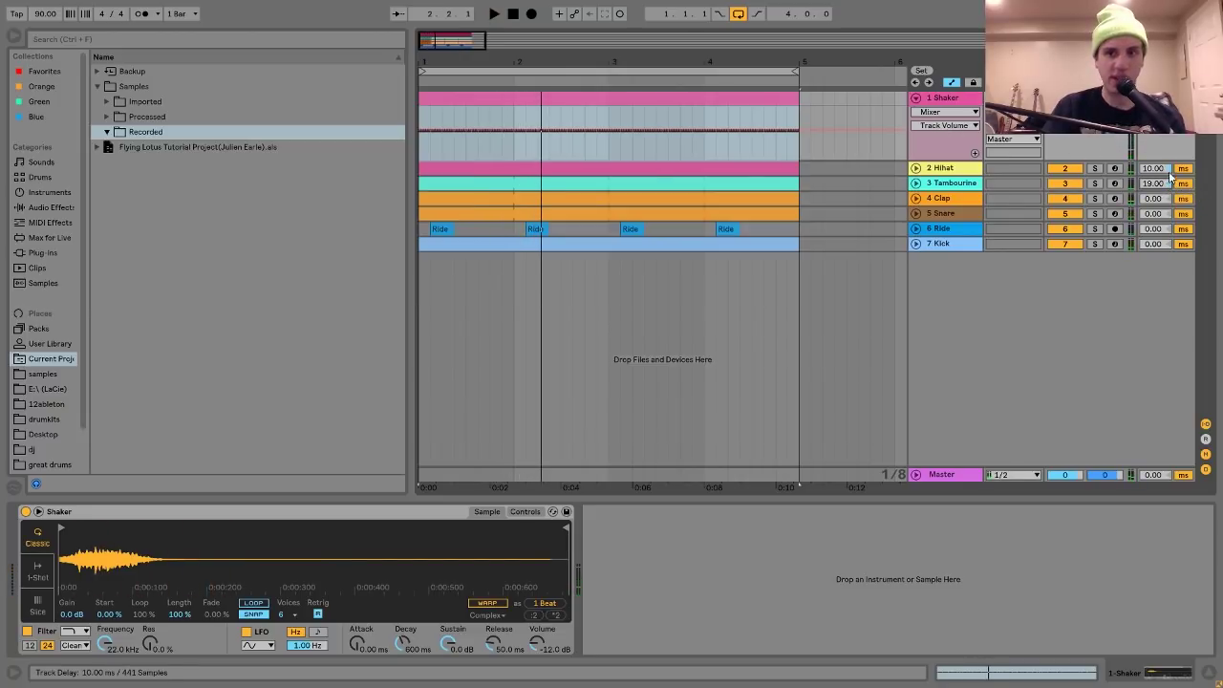
key("ctrl+z")
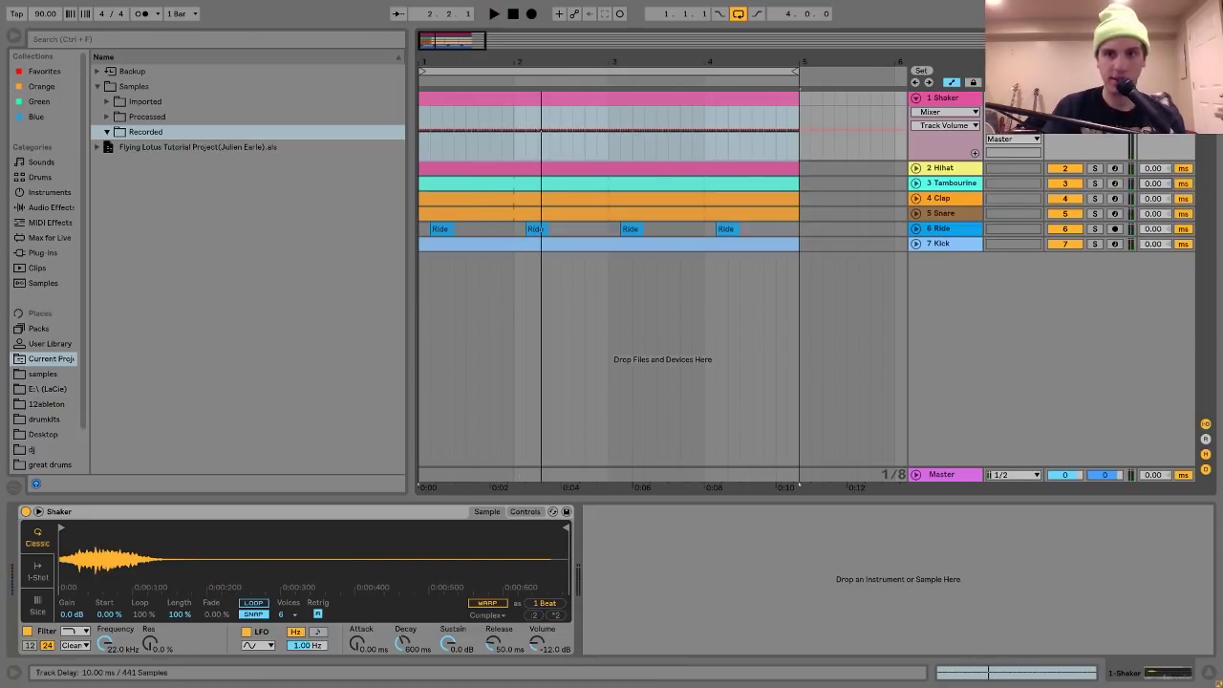
key("space")
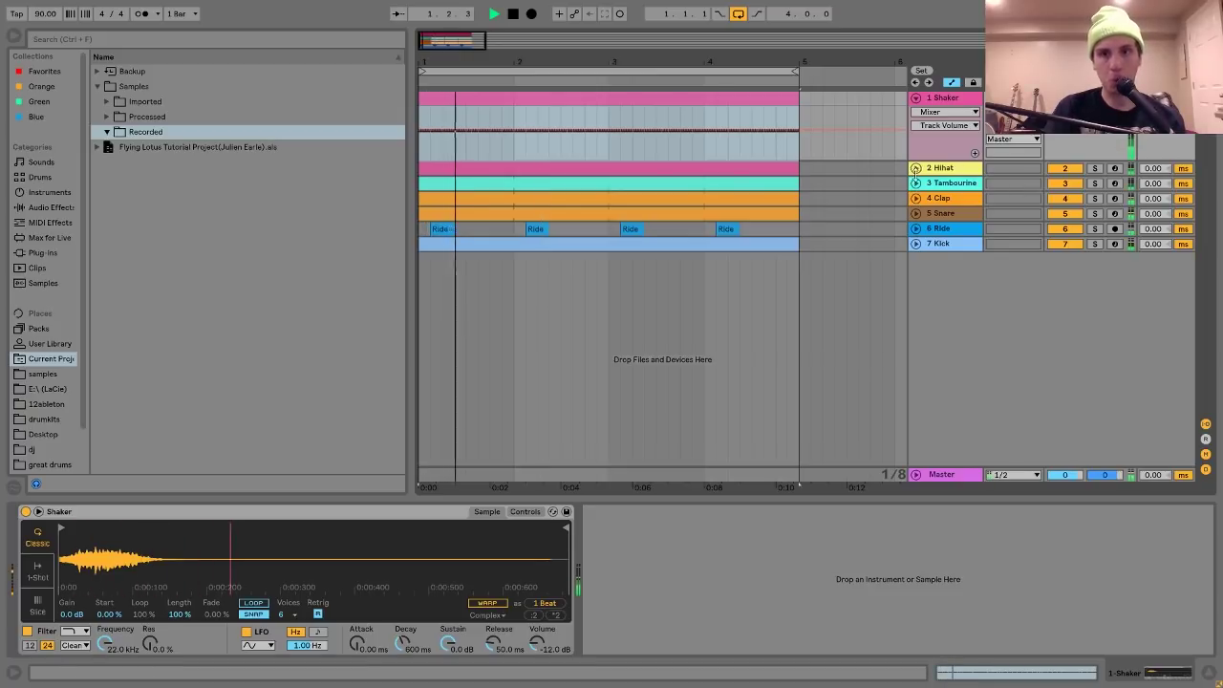
key("space")
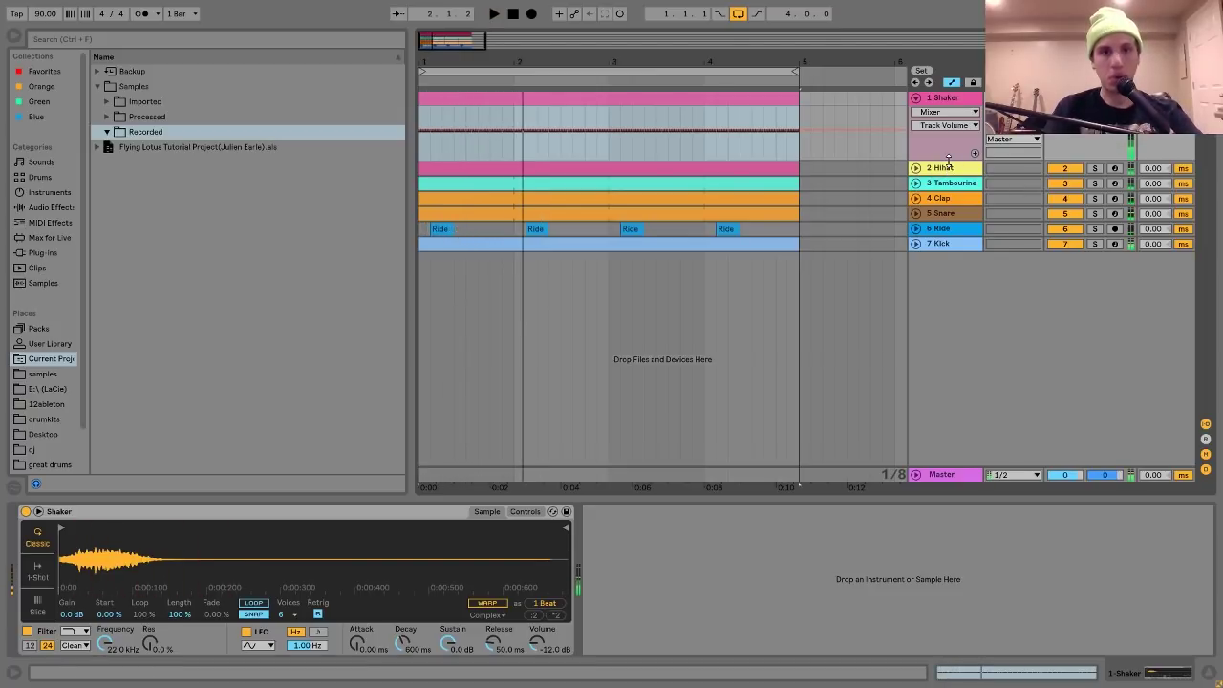
left_click(937, 245)
left_click(1094, 244)
key("space")
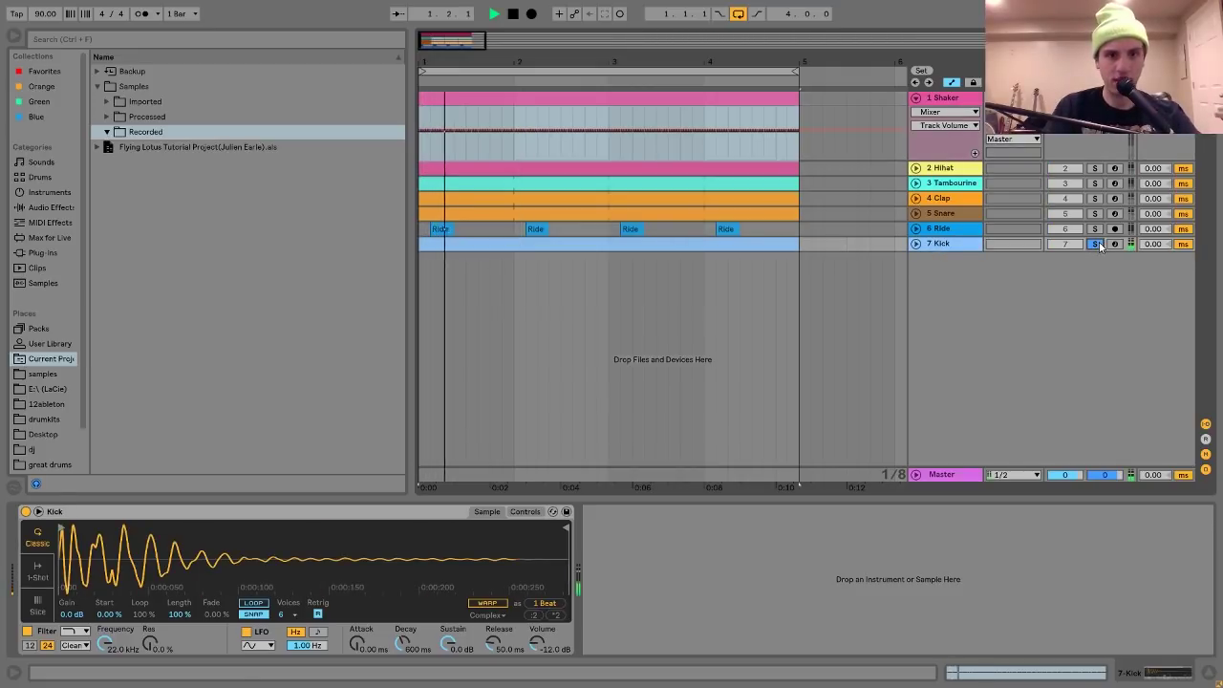
key("space")
left_click(1095, 244)
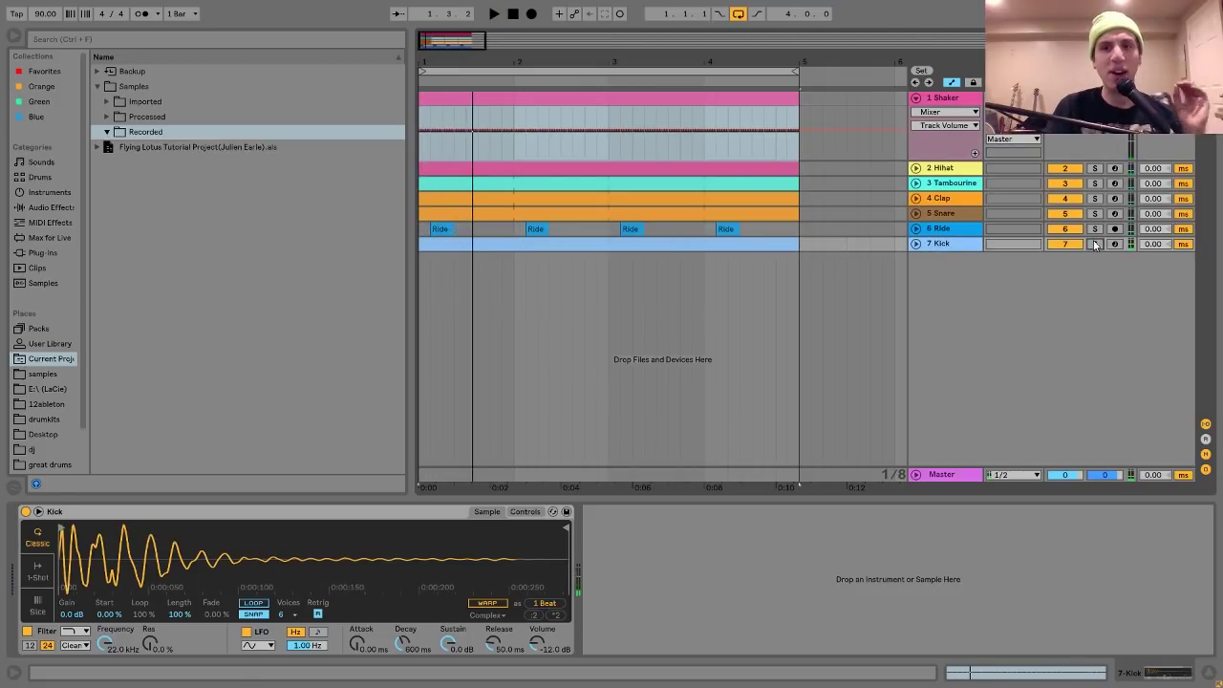
key("ctrl+z")
key("ctrl+z")
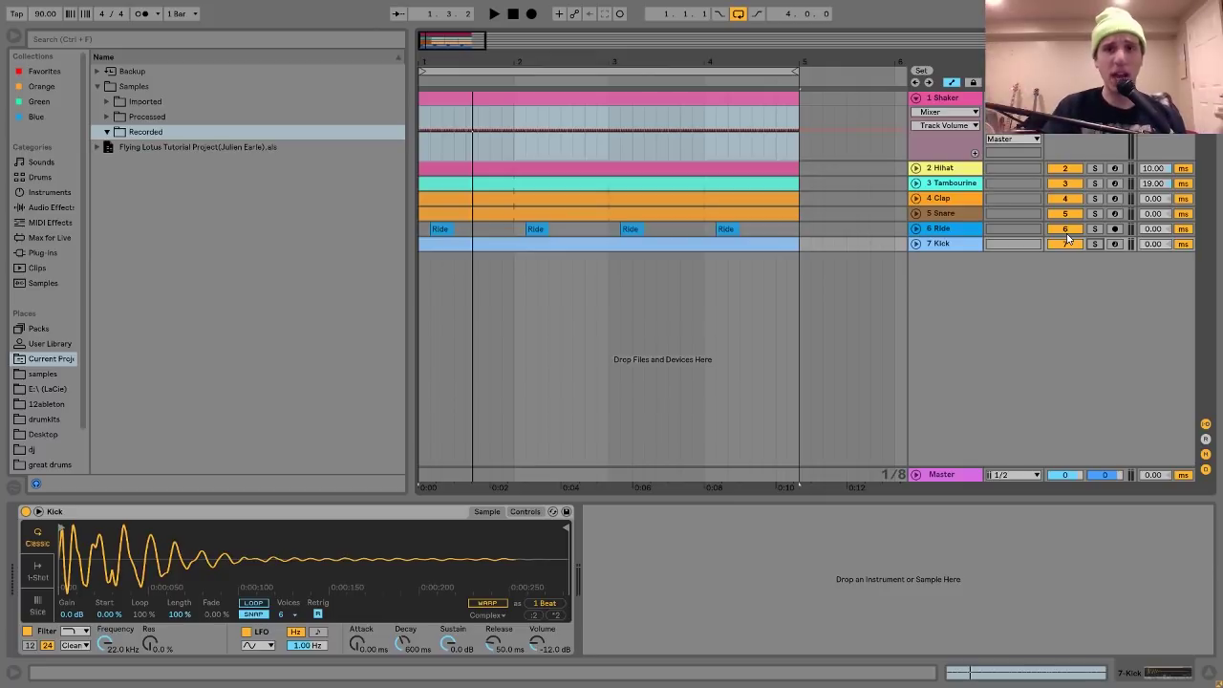
left_click(943, 99)
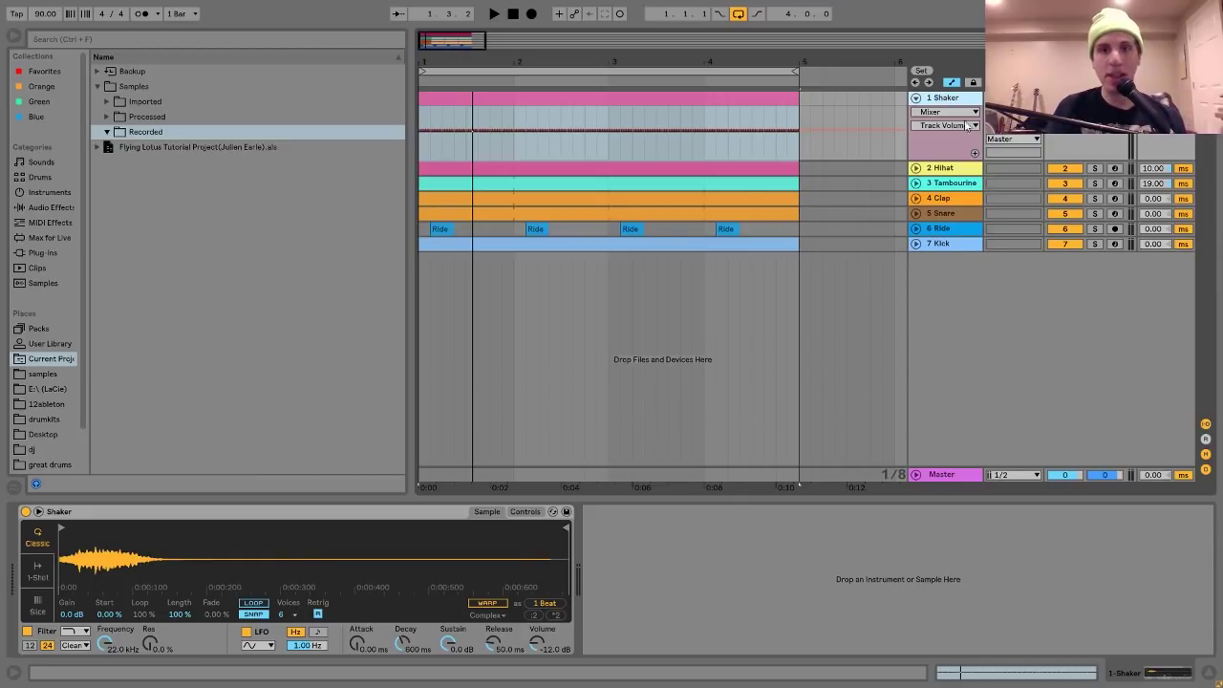
Unfold and solo the 2 Hihat track, then solo the Tambourine track.
left_click(946, 167)
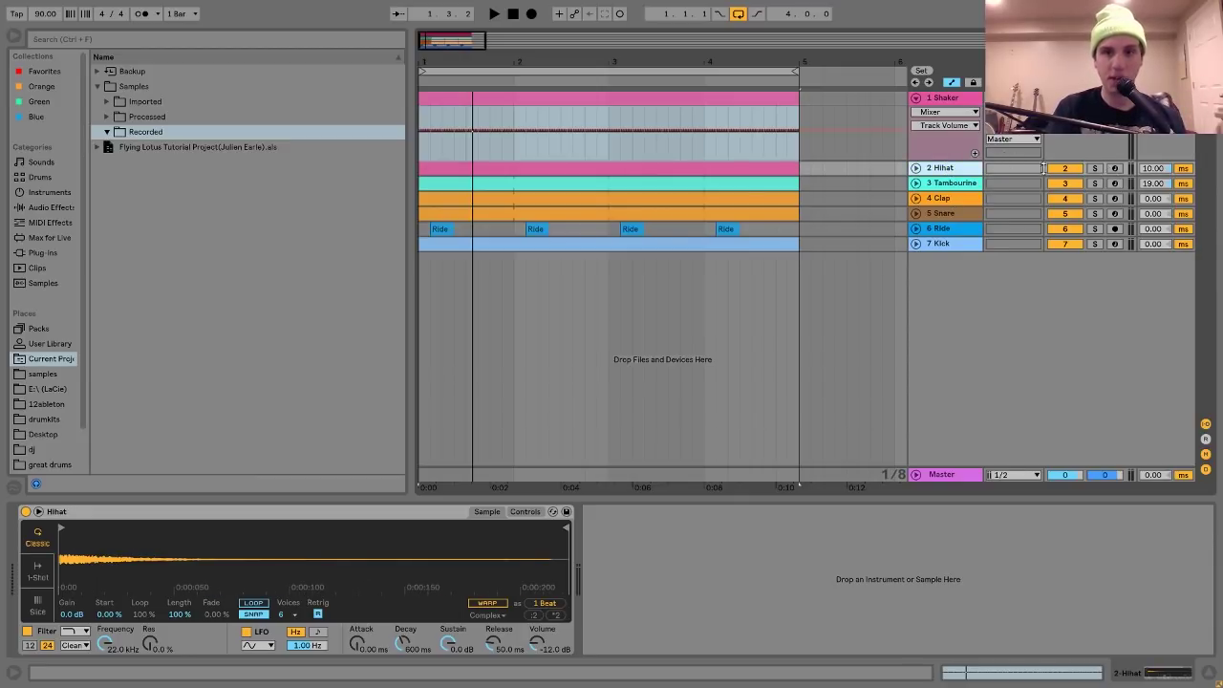
key("space")
left_click(915, 168)
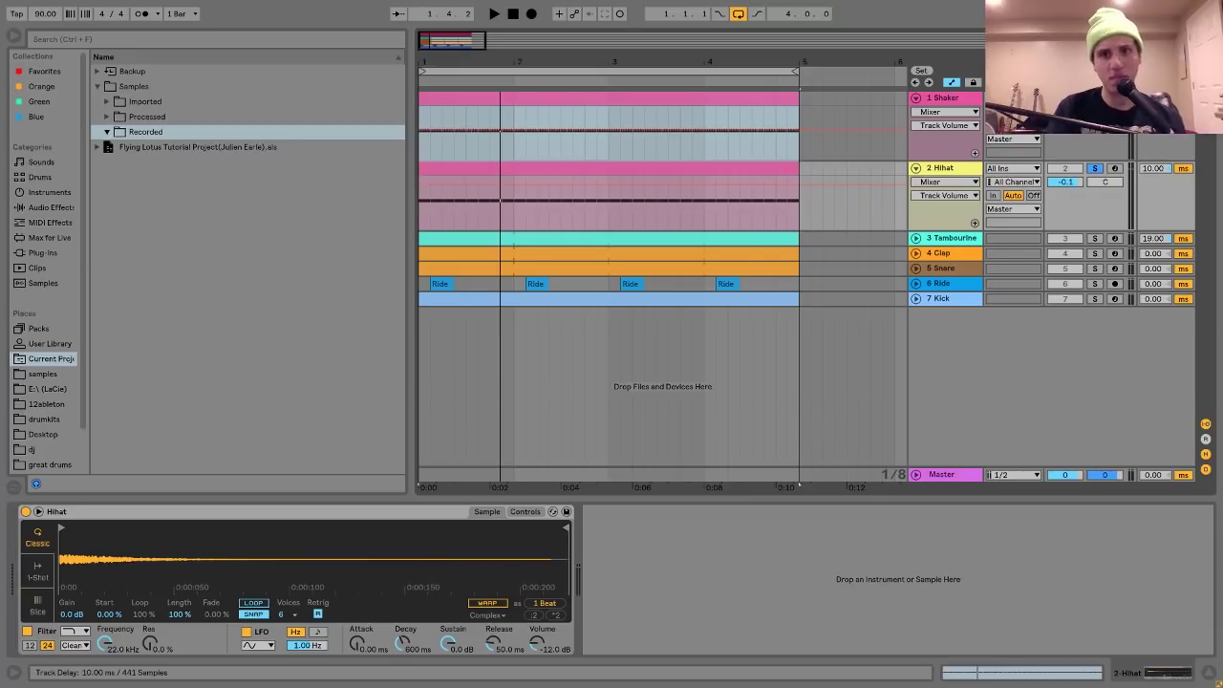
left_click(1095, 238)
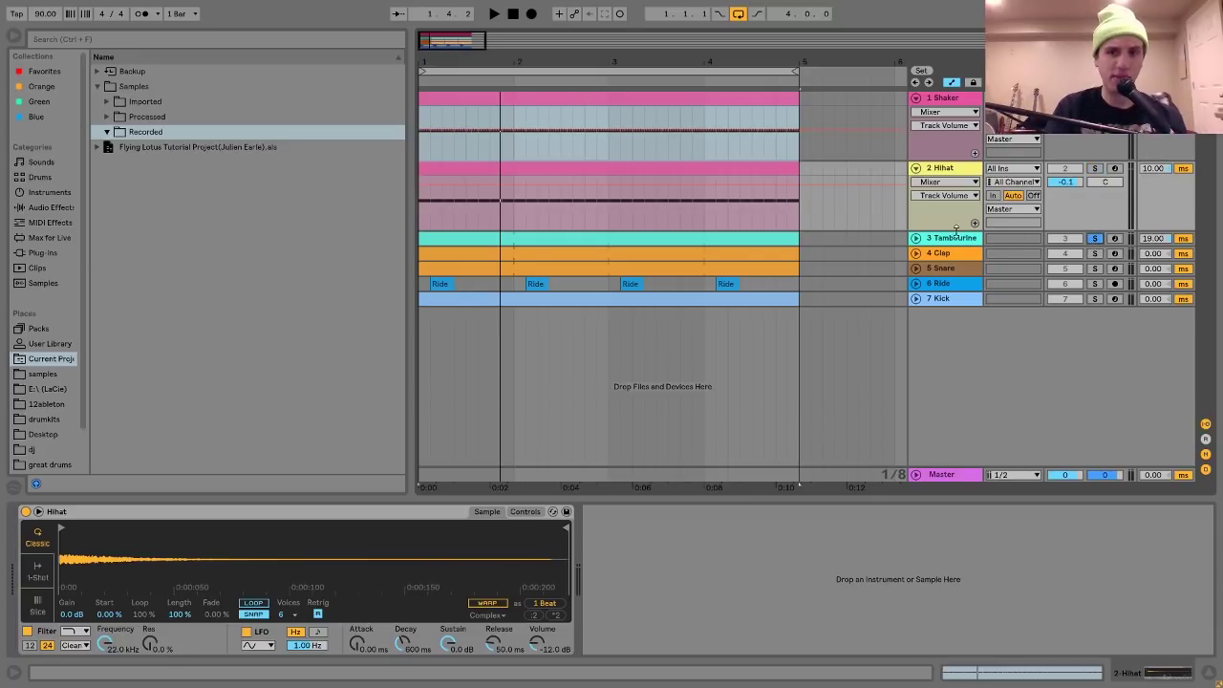
Select the Tambourine track, play it briefly, and solo Hihat alongside Tambourine before reselecting Shaker.
left_click(936, 238)
key("space")
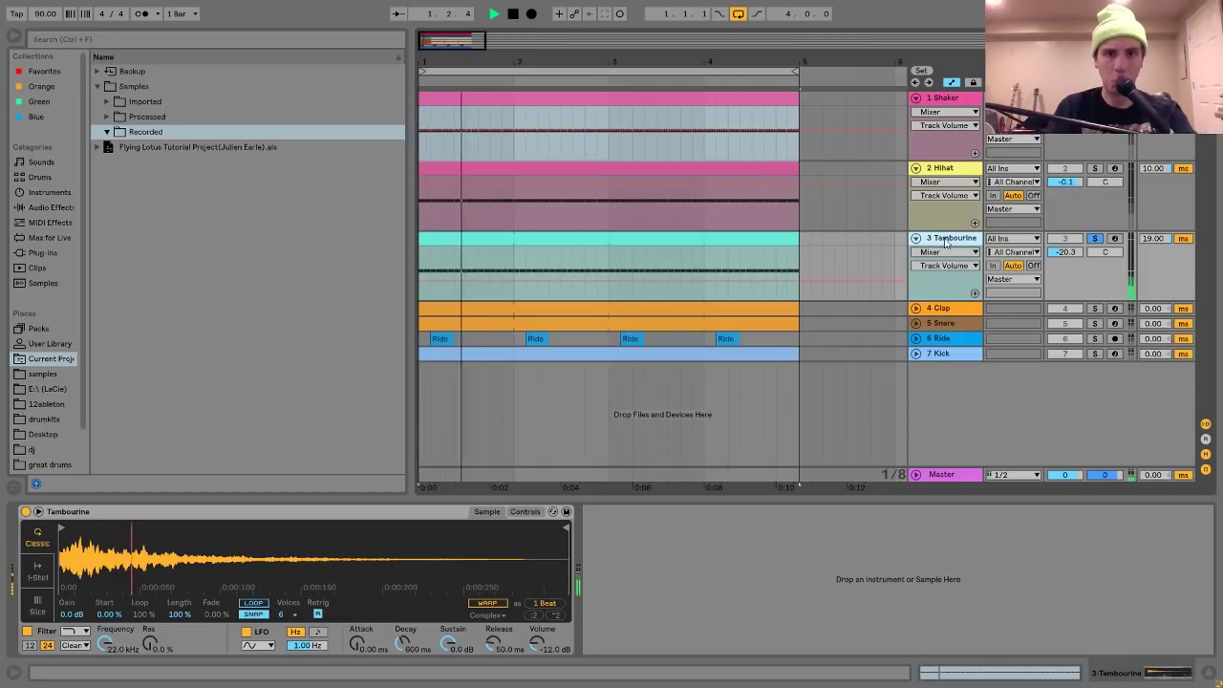
key("space")
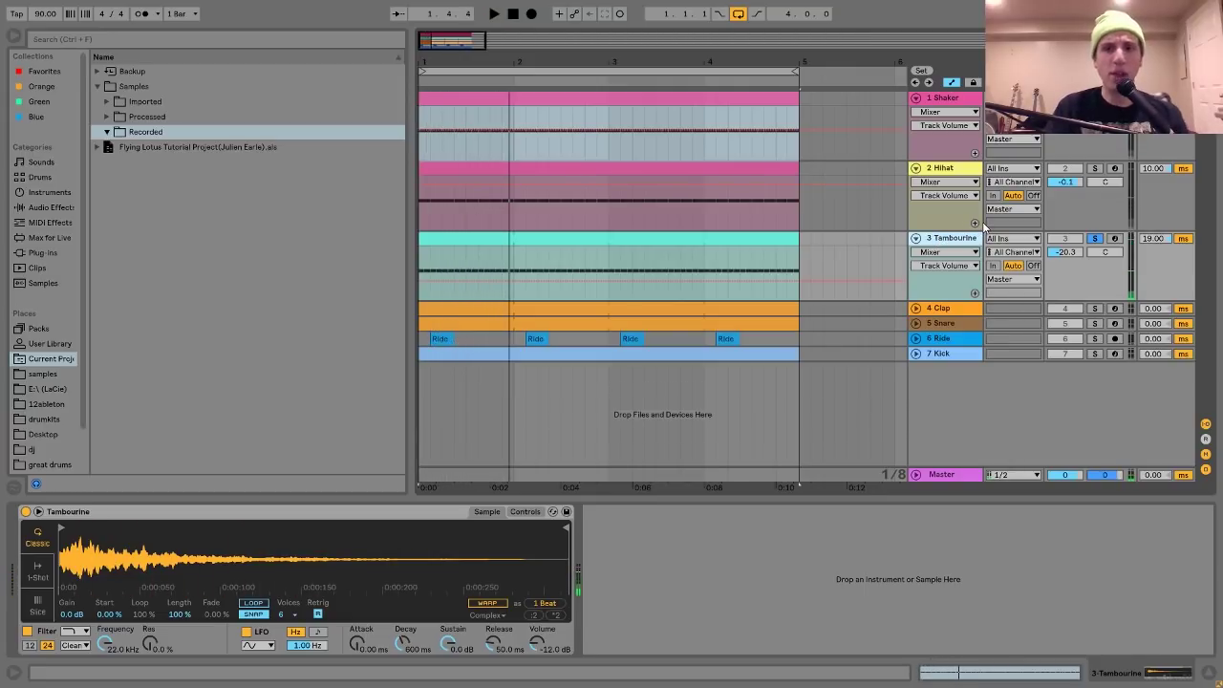
left_click(1094, 168, "ctrl")
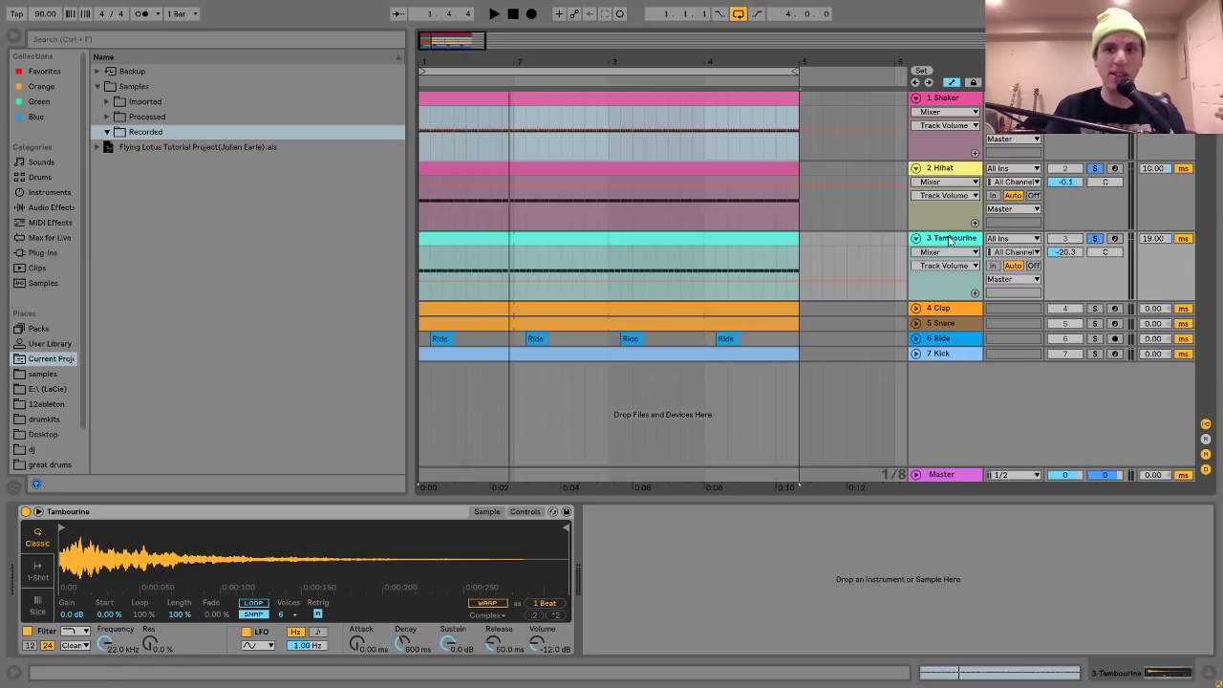
left_click(955, 170)
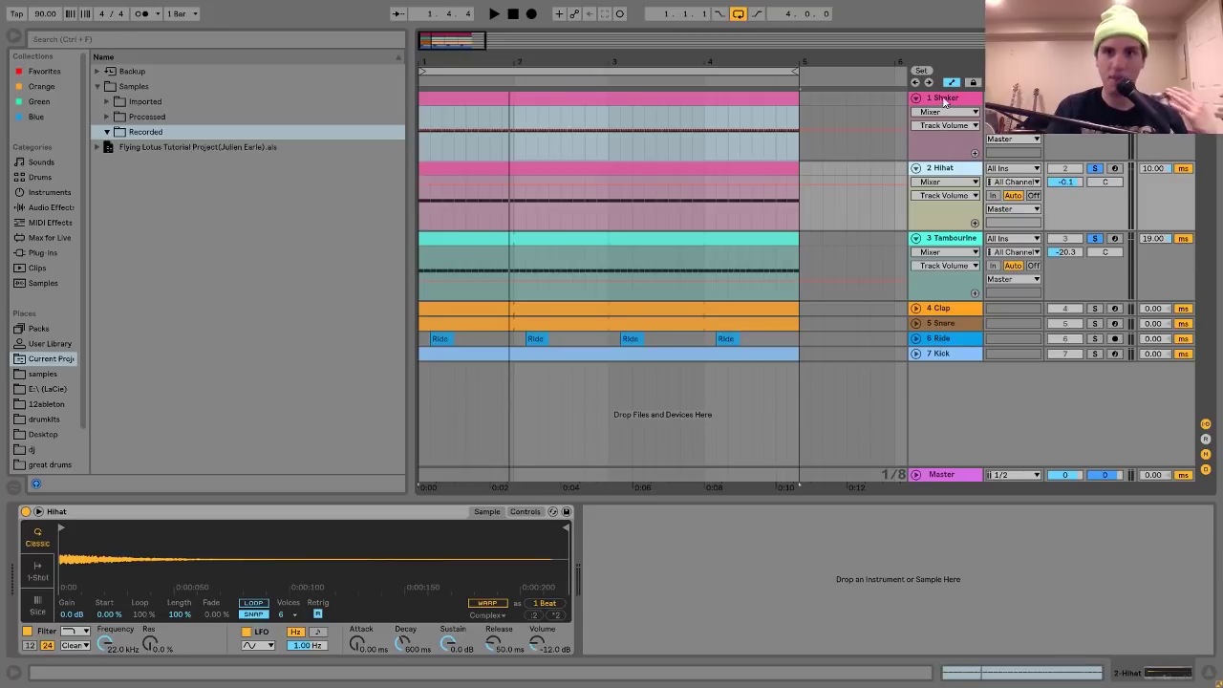
left_click(944, 100)
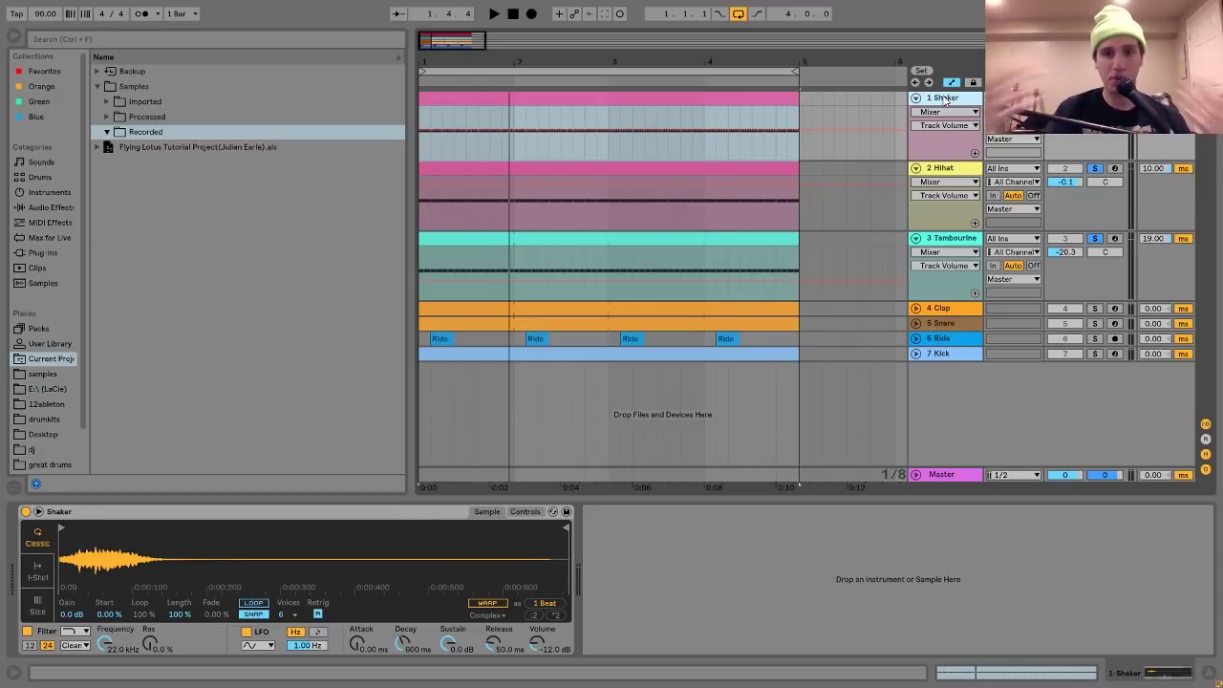
Show the Tambourine sample, then solo Clap and Snare together and play them.
left_click(1056, 266)
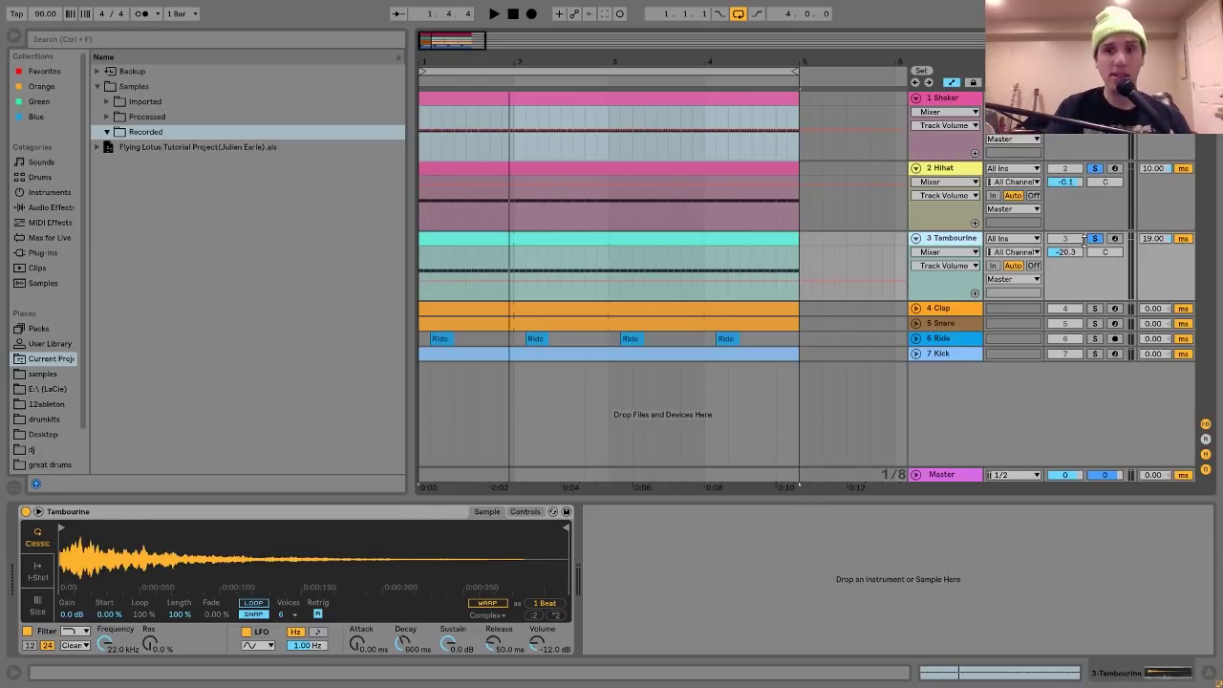
left_click(1093, 308)
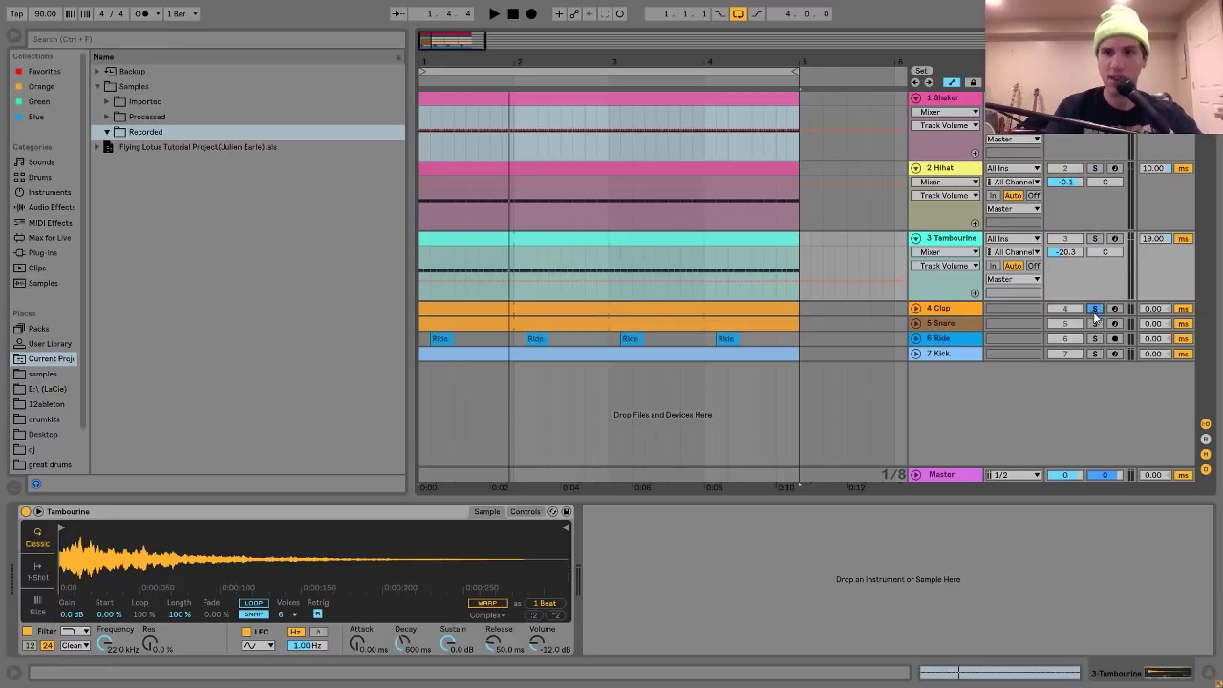
left_click(1094, 323, "ctrl")
key("space")
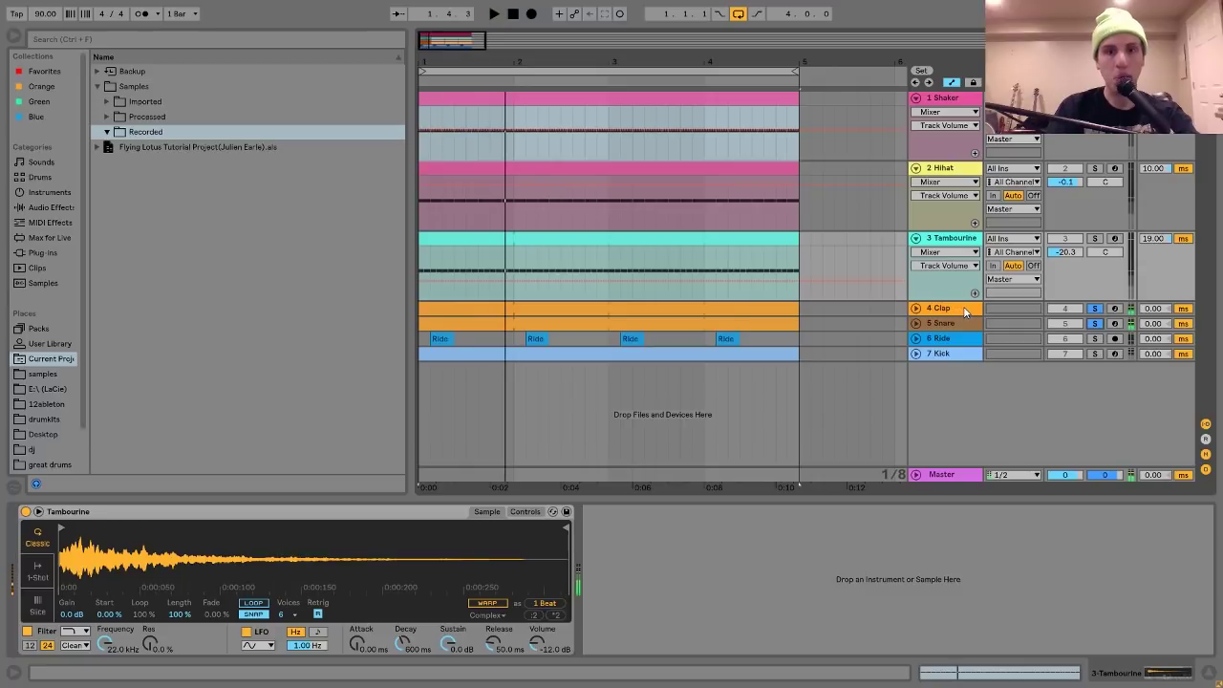
key("space")
Compare the Clap and Snare layers soloed separately, viewing each track's sample.
left_click(963, 308)
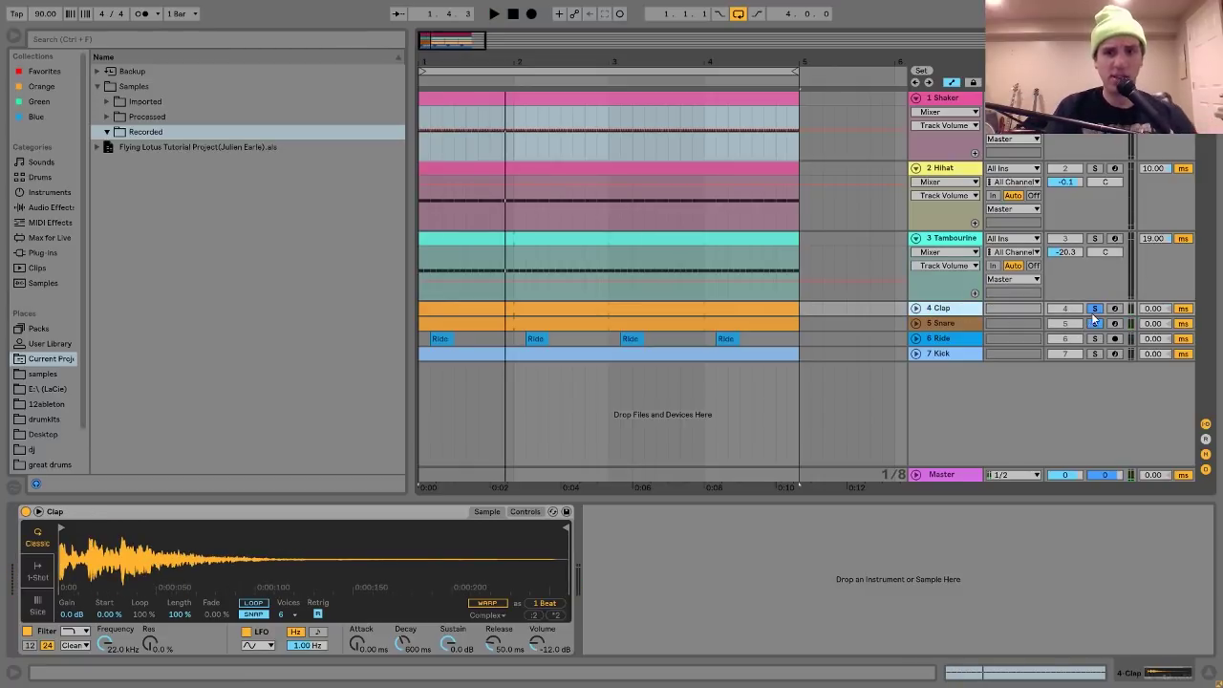
left_click(1095, 323)
key("space")
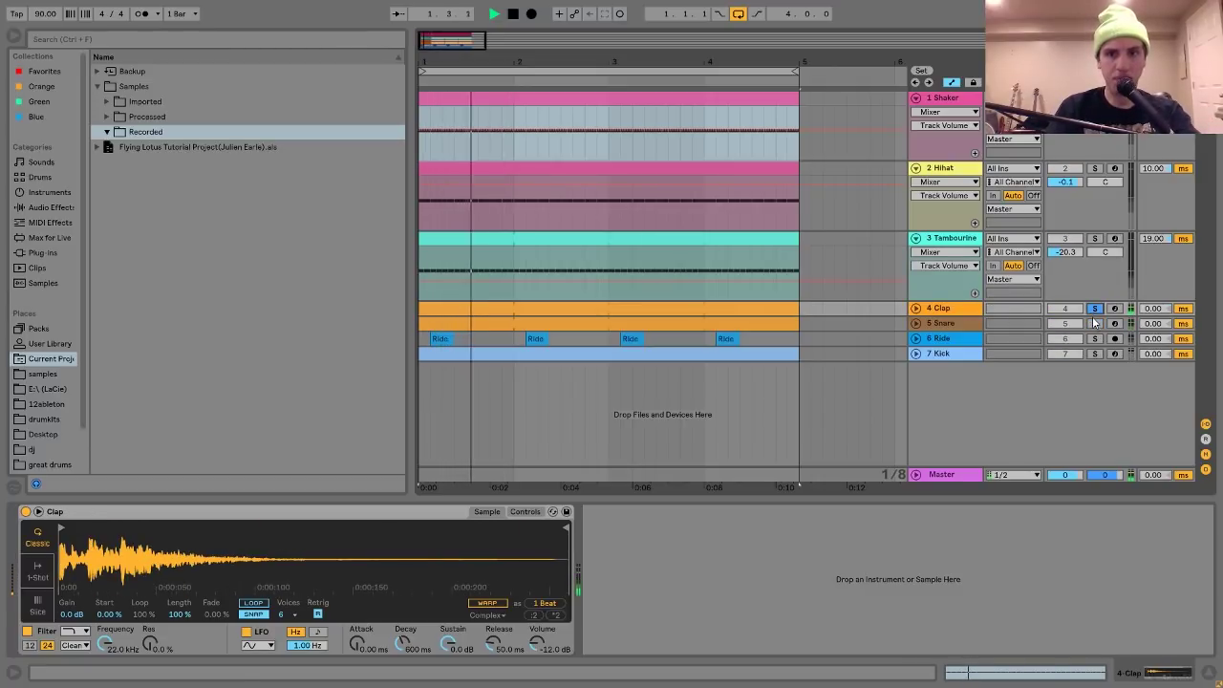
key("space")
left_click(1095, 323)
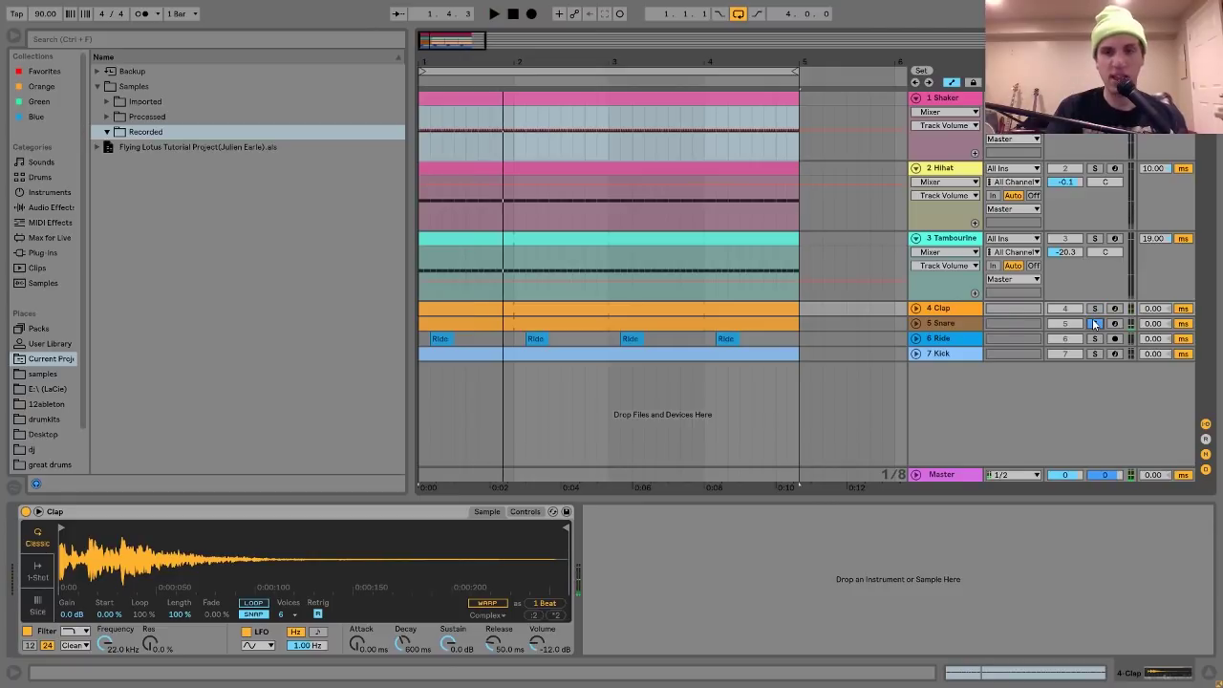
key("space")
left_click(971, 323)
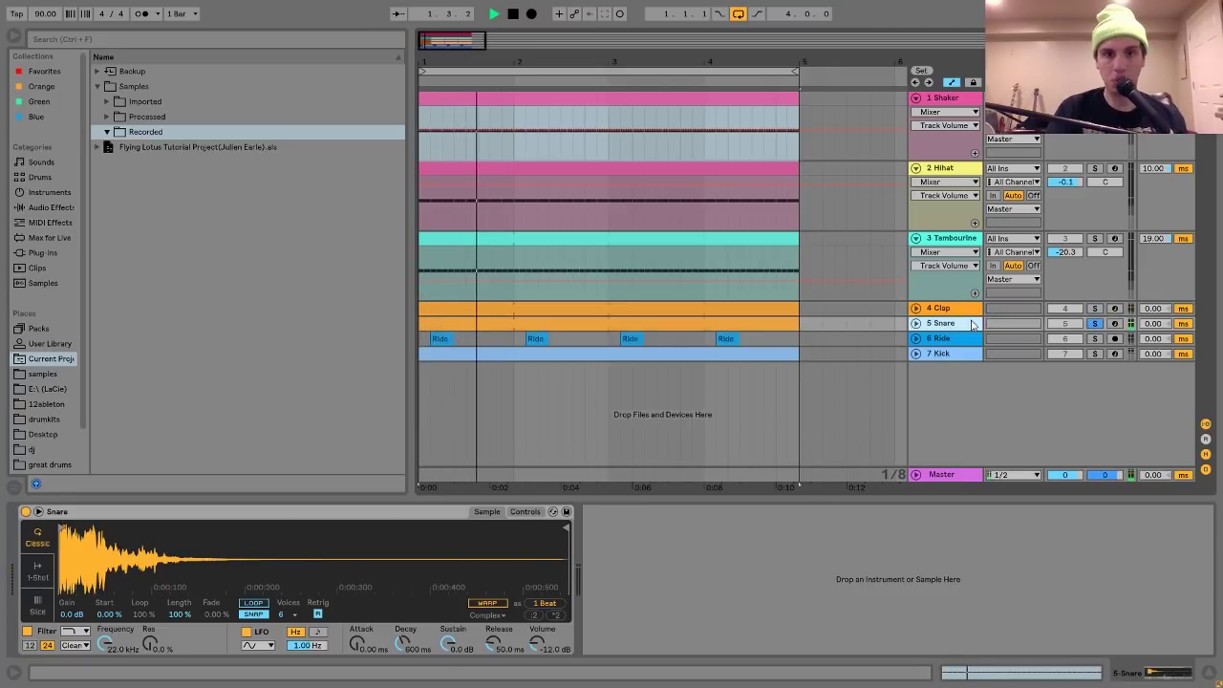
key("space")
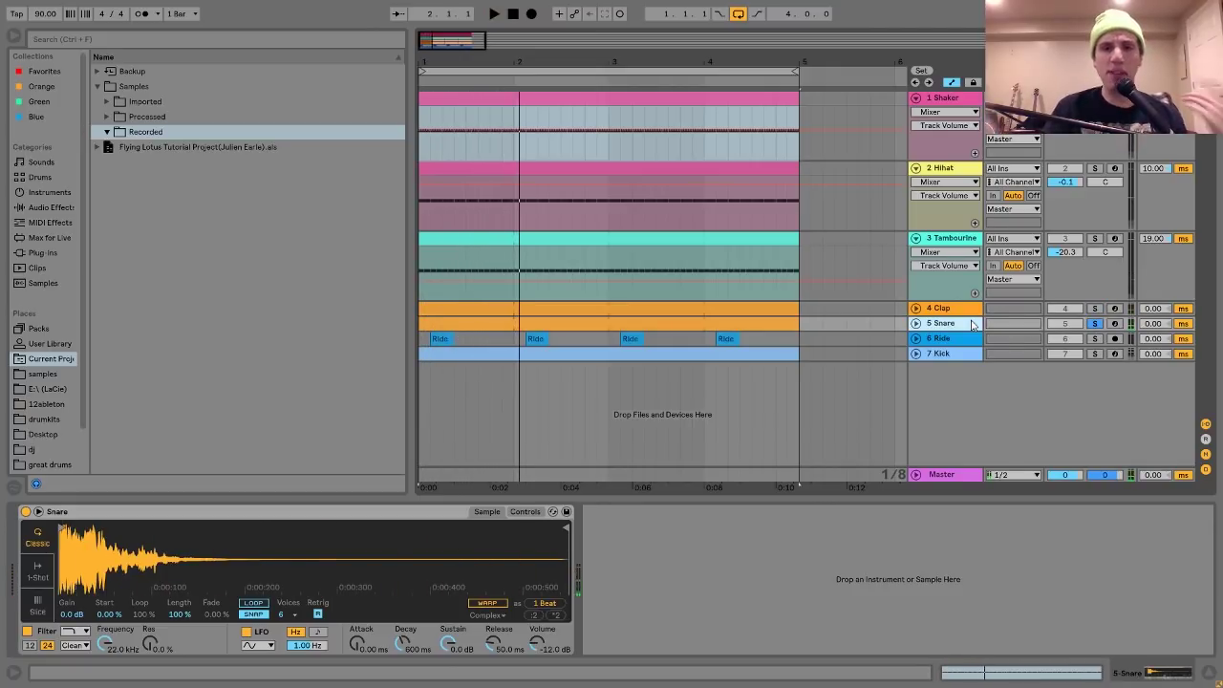
Solo the Clap instead of the Snare and listen from the beginning.
left_click(1095, 308)
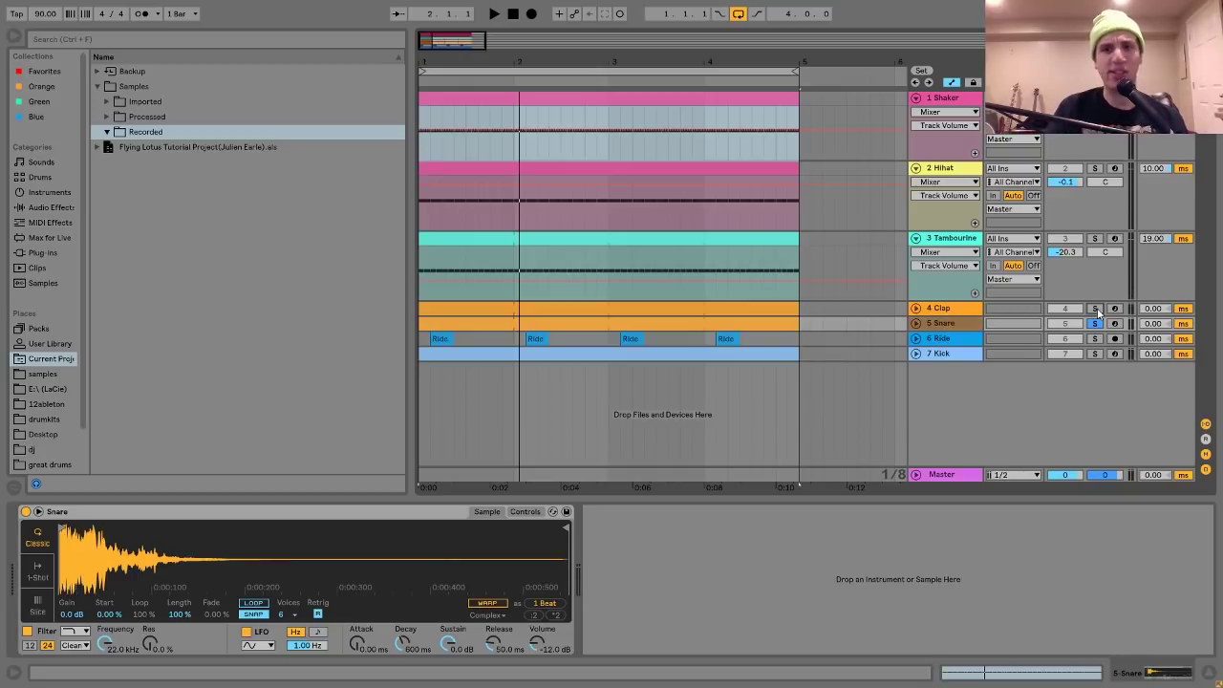
key("space")
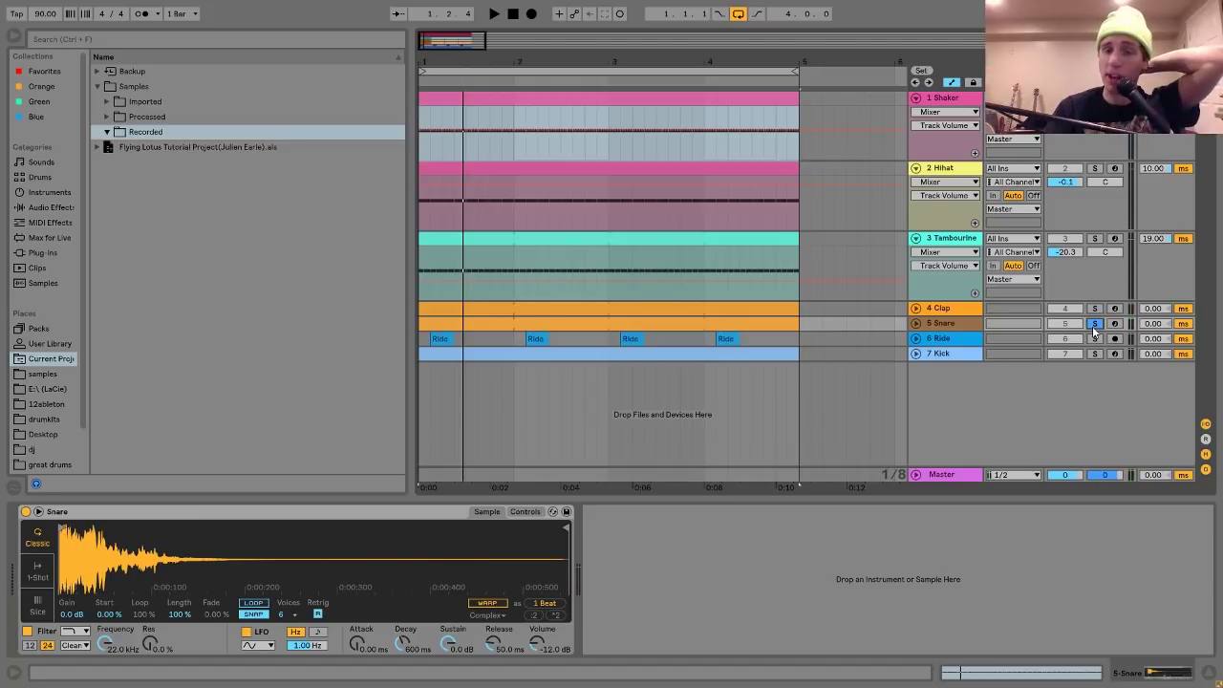
key("space")
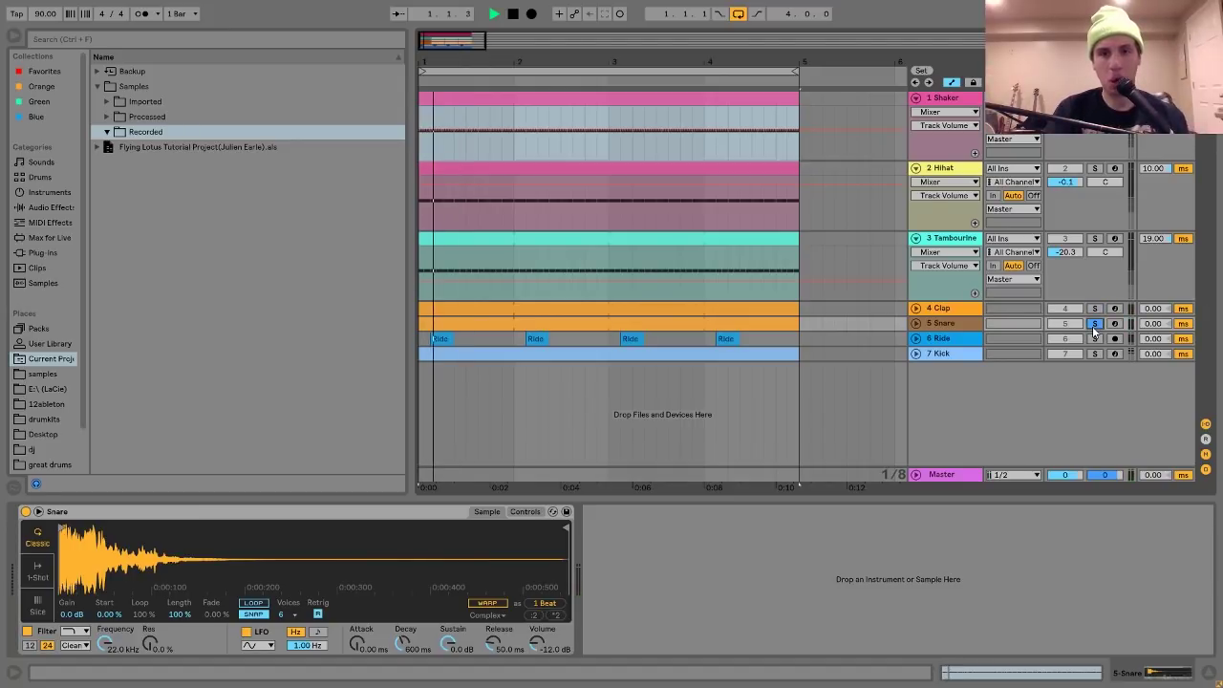
key("space")
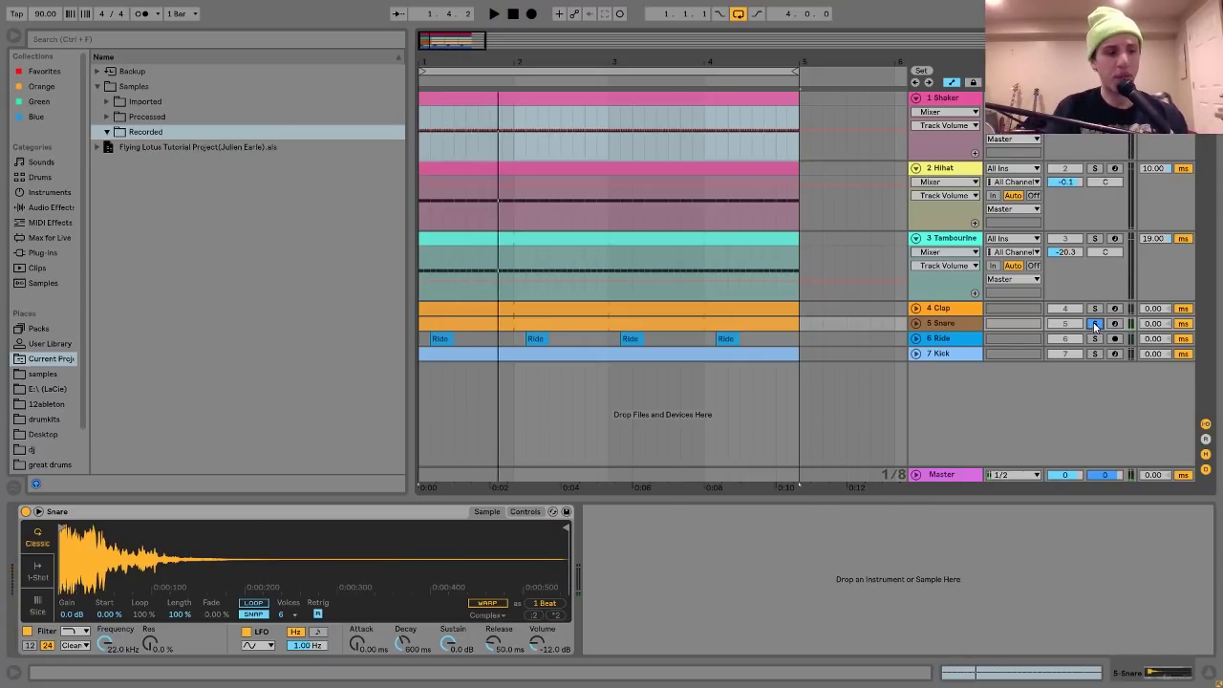
Solo the Clap again, add the Snare solo, select the Snare track and play.
left_click(1096, 308)
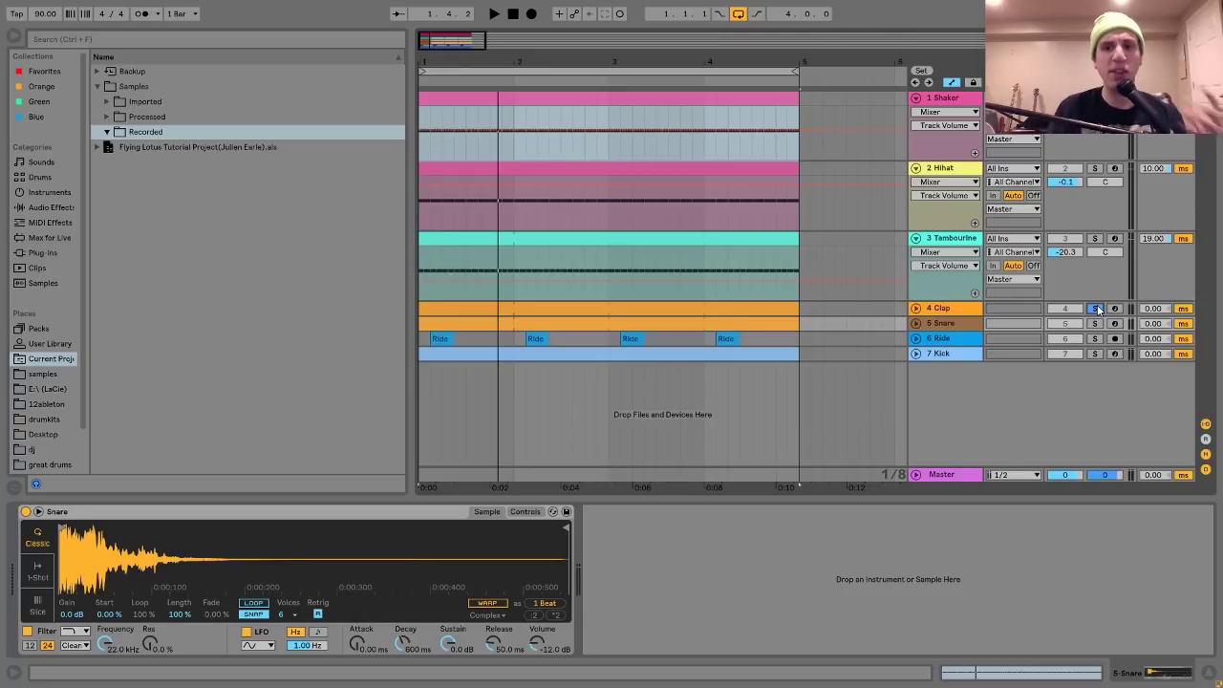
left_click(1096, 309)
key("space")
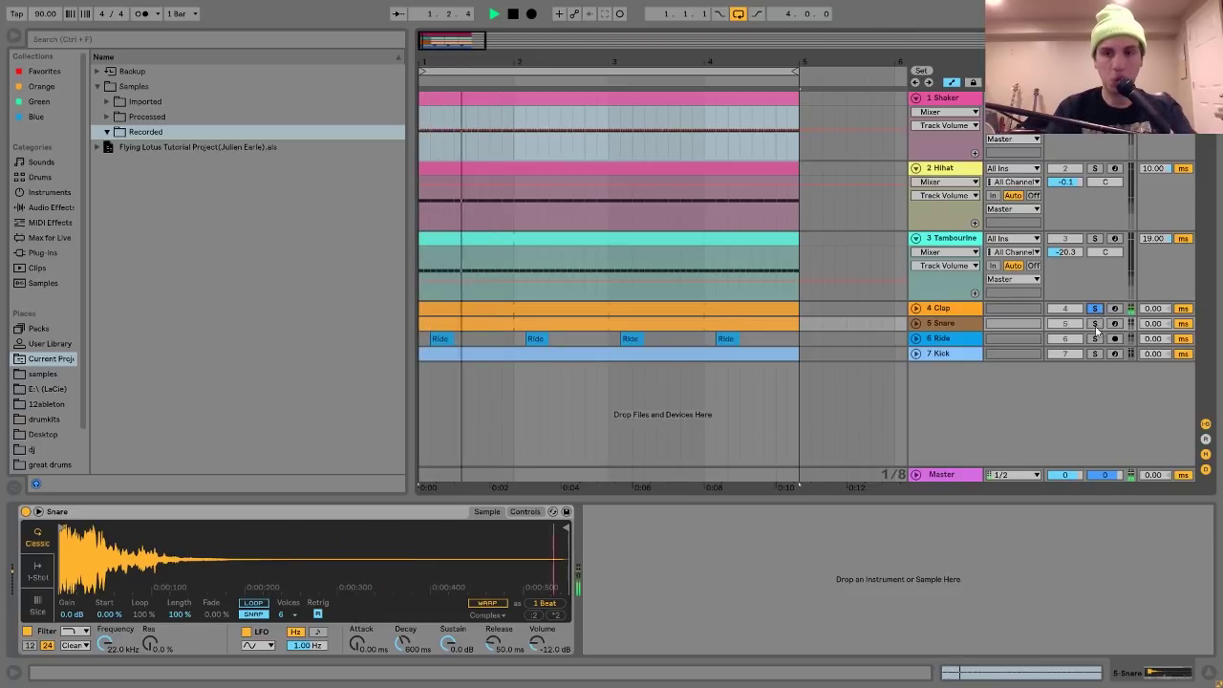
key("space")
left_click(1095, 323)
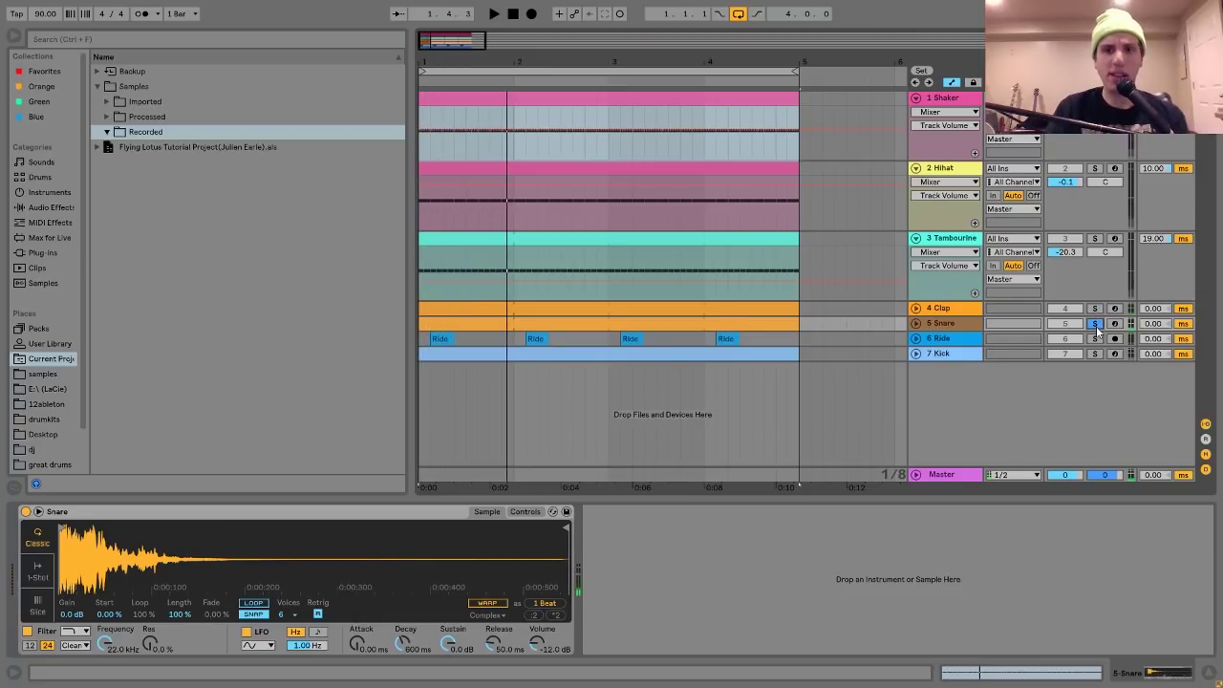
left_click(951, 328)
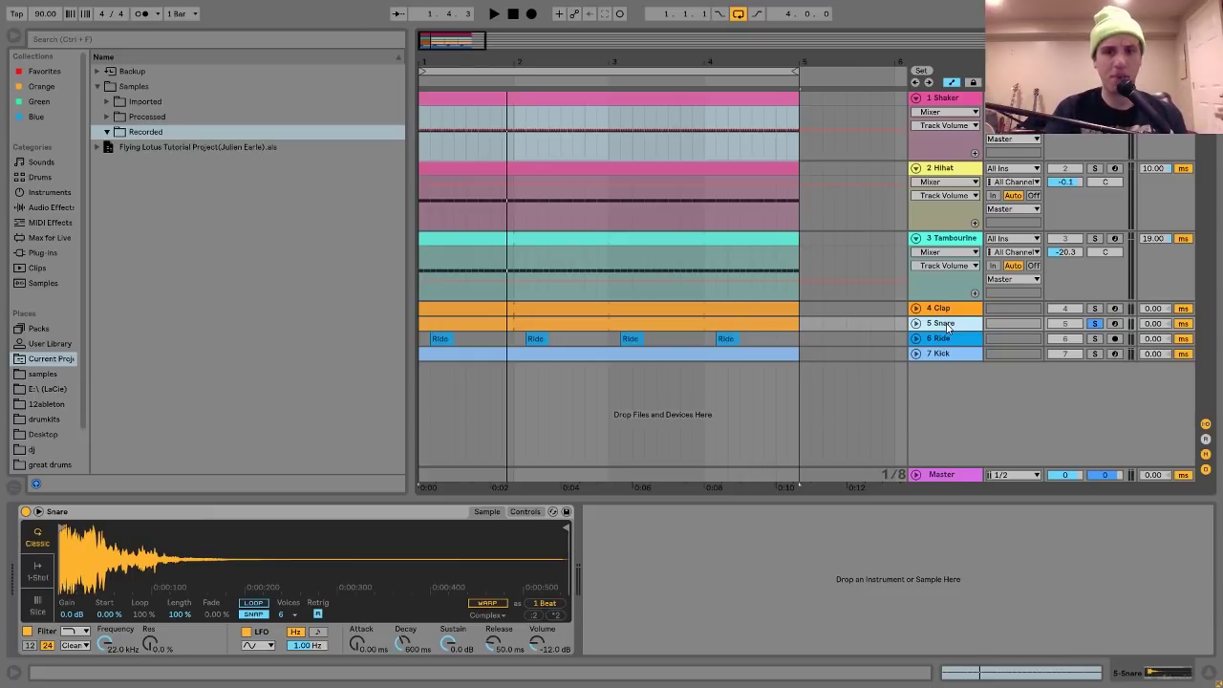
key("space")
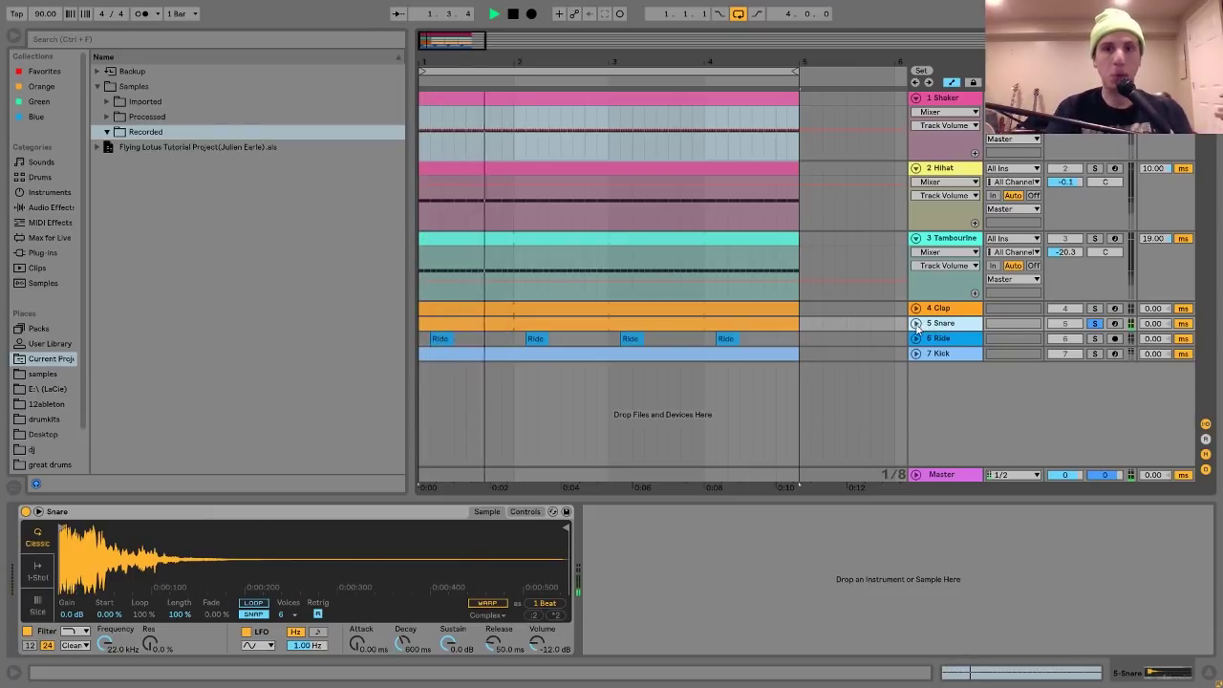
Unfold the Snare and Clap tracks and stop playback.
left_click(915, 322)
left_click(915, 310)
key("space")
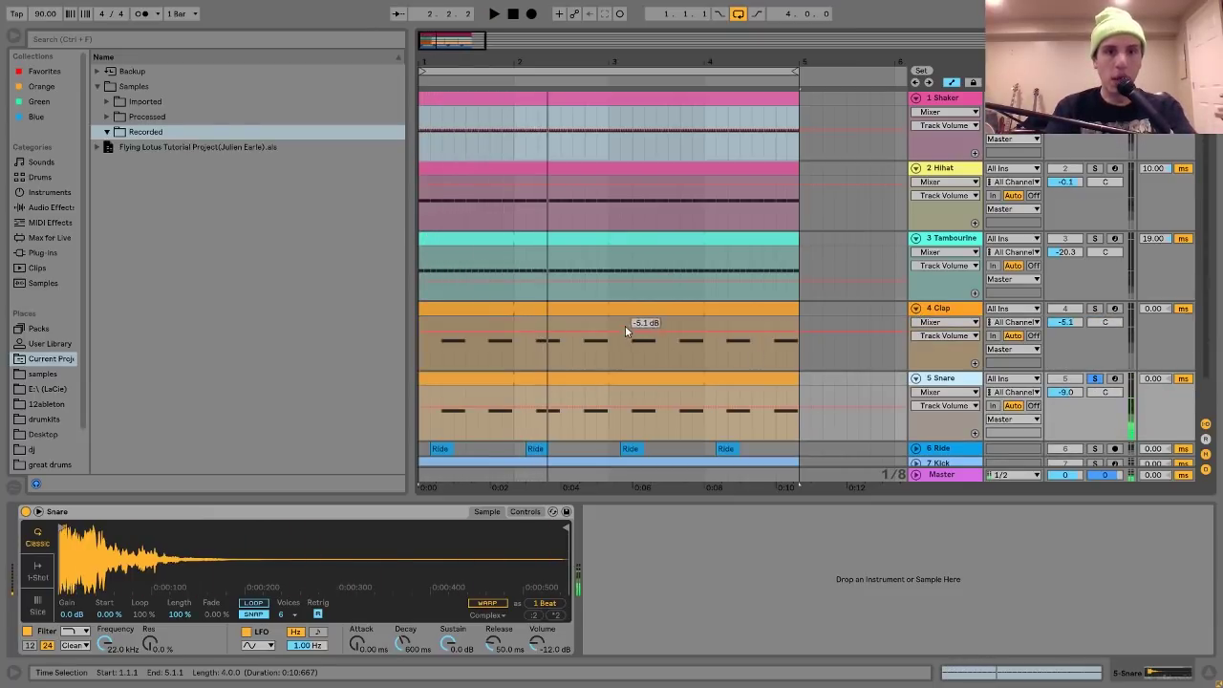
Open the Clap clip to inspect its two C3 notes, then return to Arrangement.
left_click(623, 310)
double_click(623, 310)
left_click(504, 348)
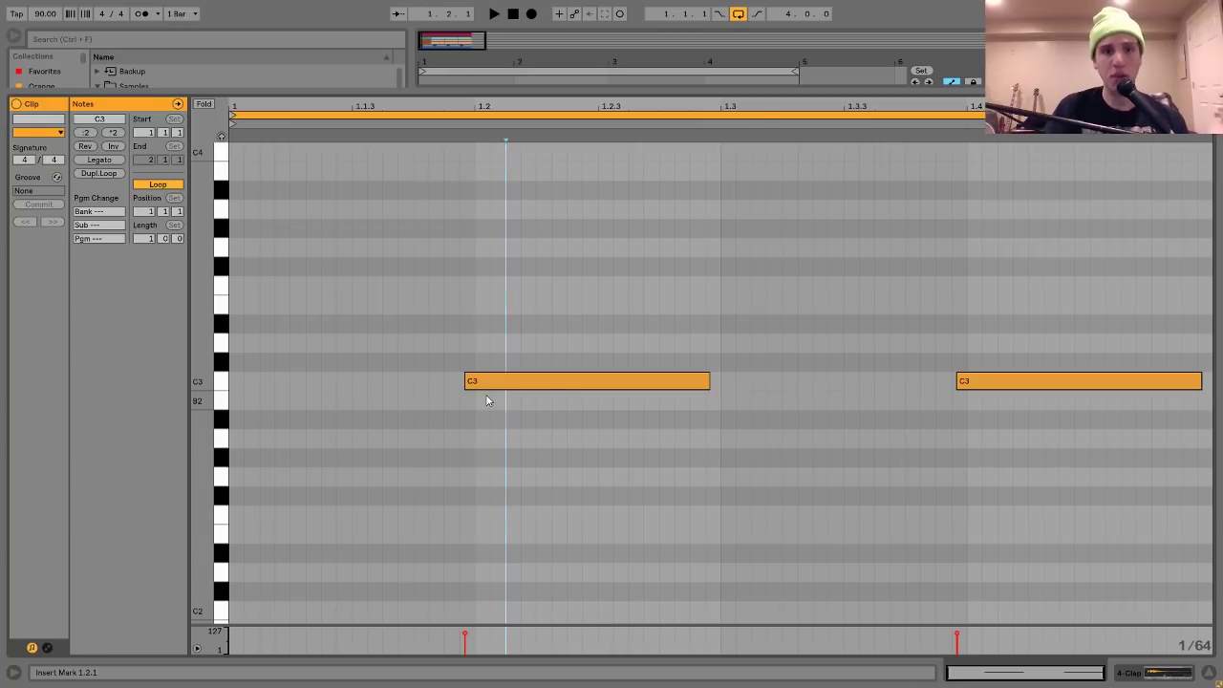
key("ctrl+a")
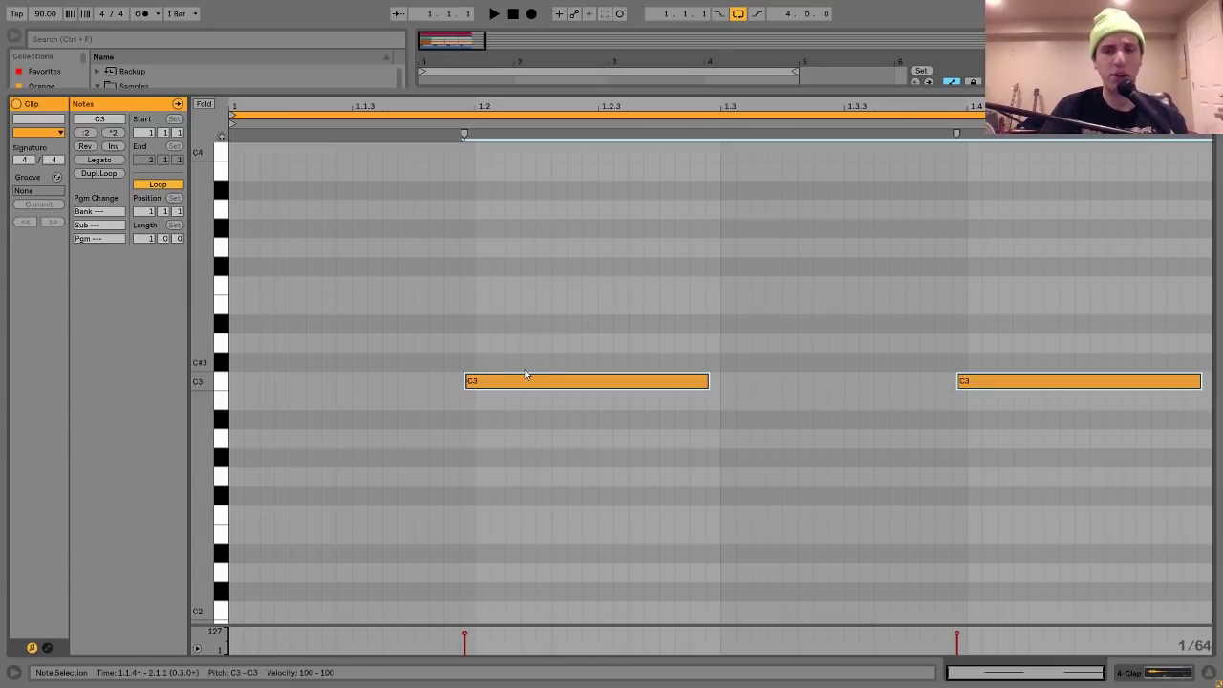
left_click(523, 368)
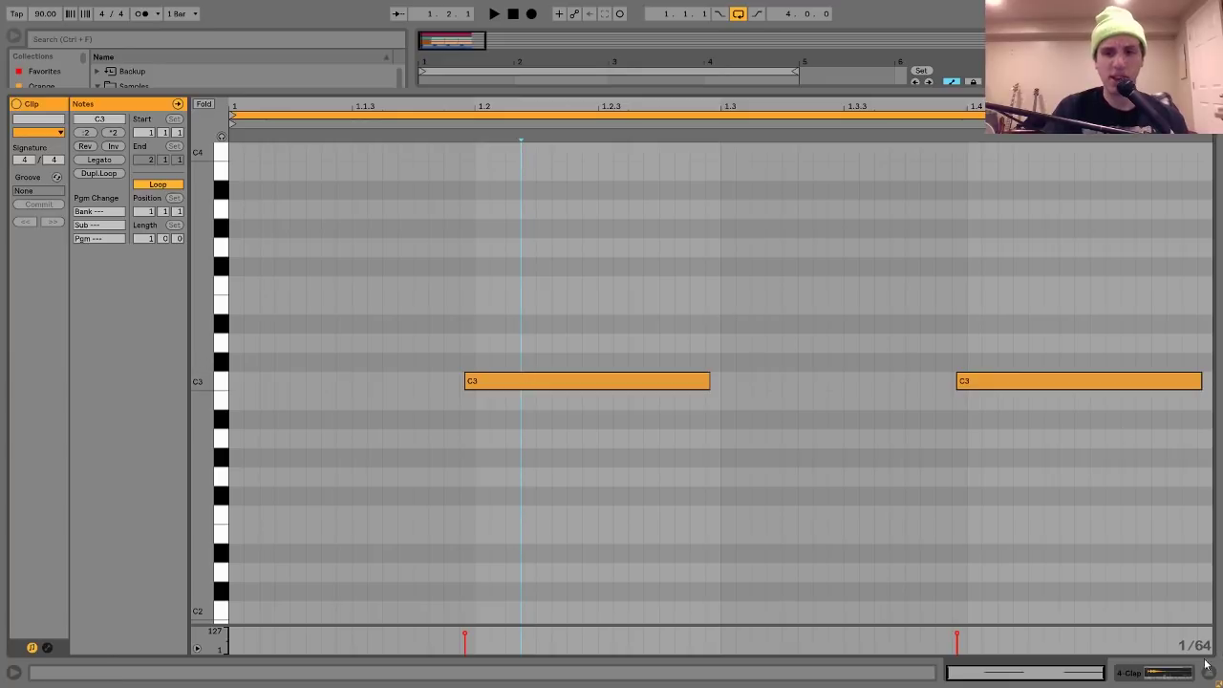
left_click(1166, 673)
scroll(1028, 356, "up", 1)
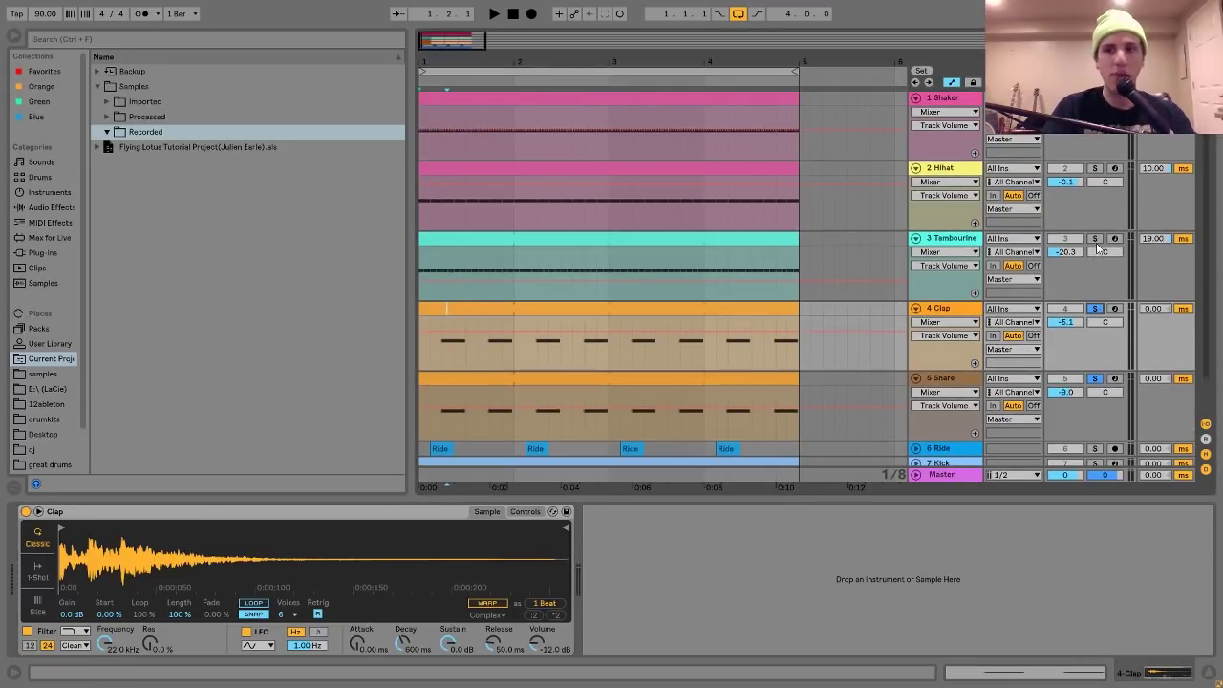
Add the Tambourine to the Clap and Snare solos, select the Clap clip, and play.
left_click(1094, 239)
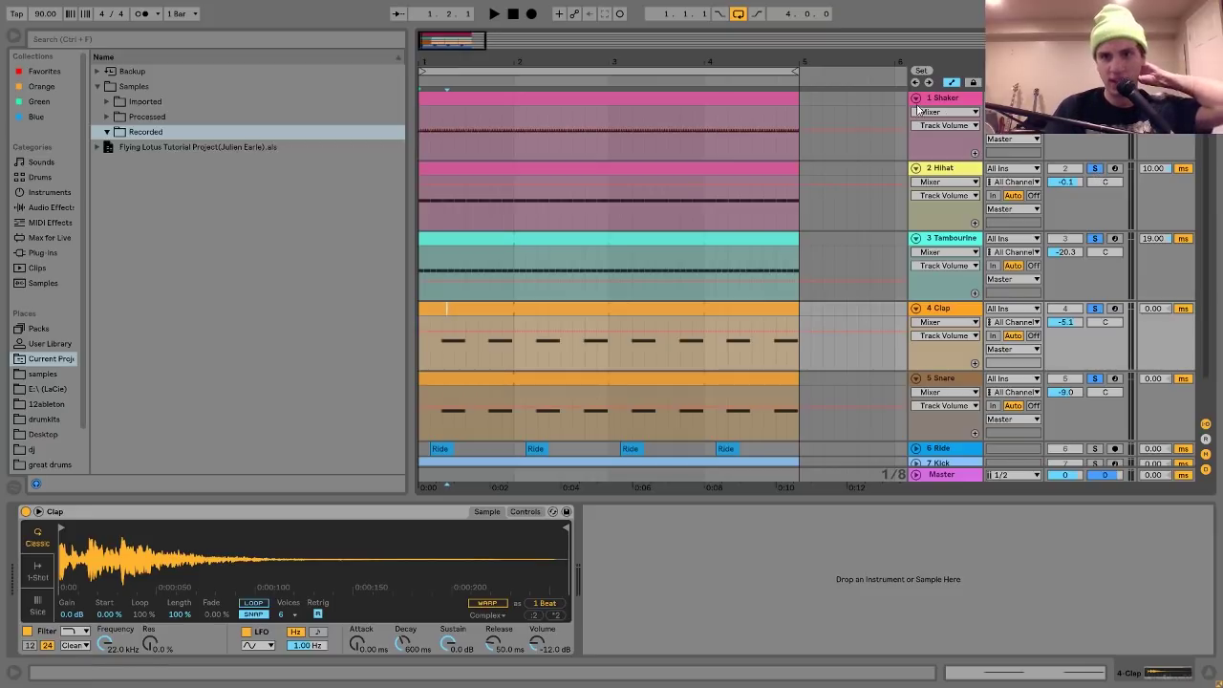
left_click(927, 99)
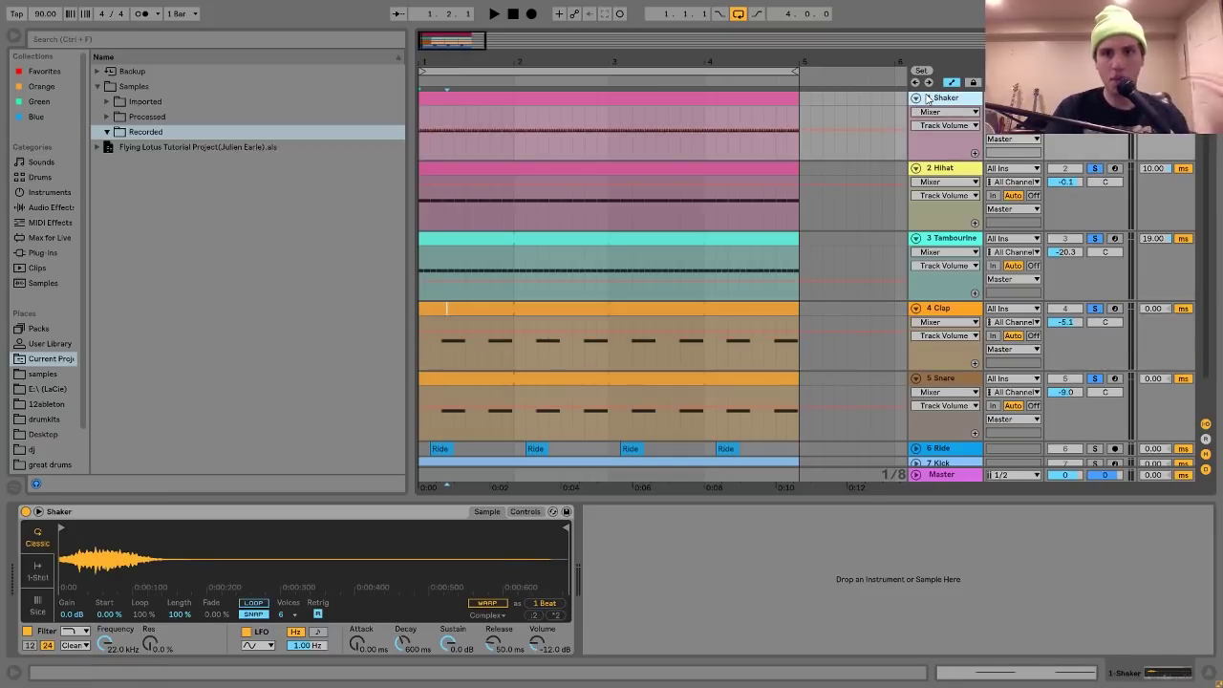
left_click(561, 311)
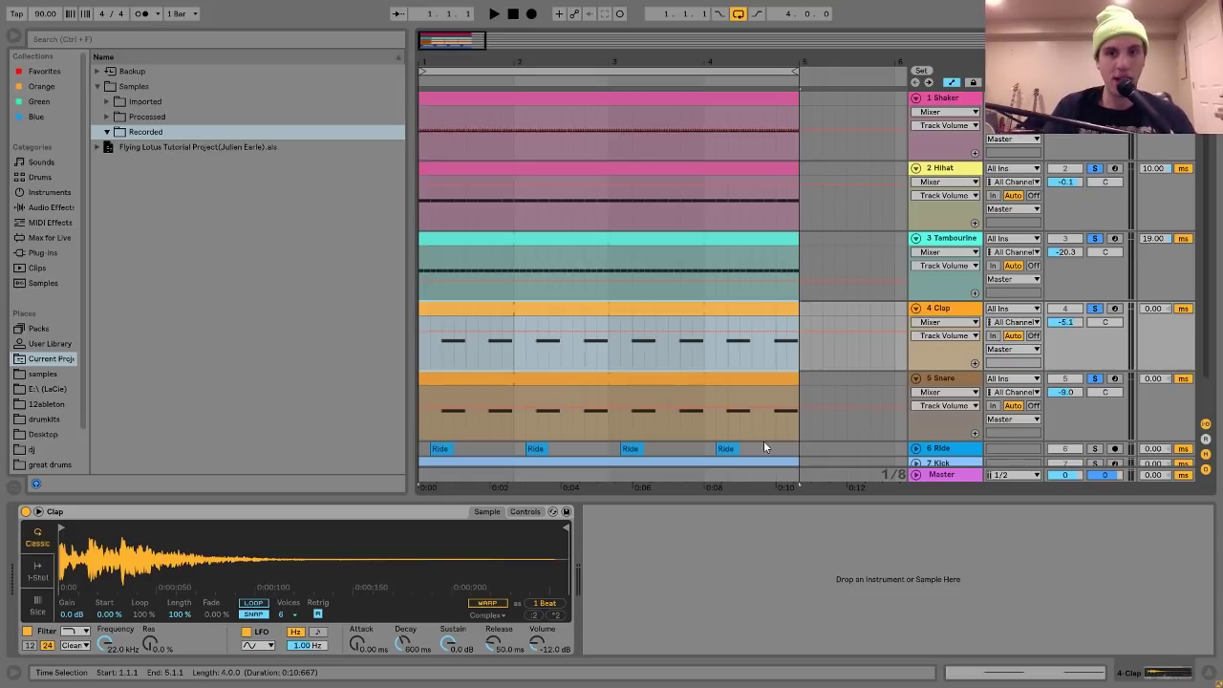
key("space")
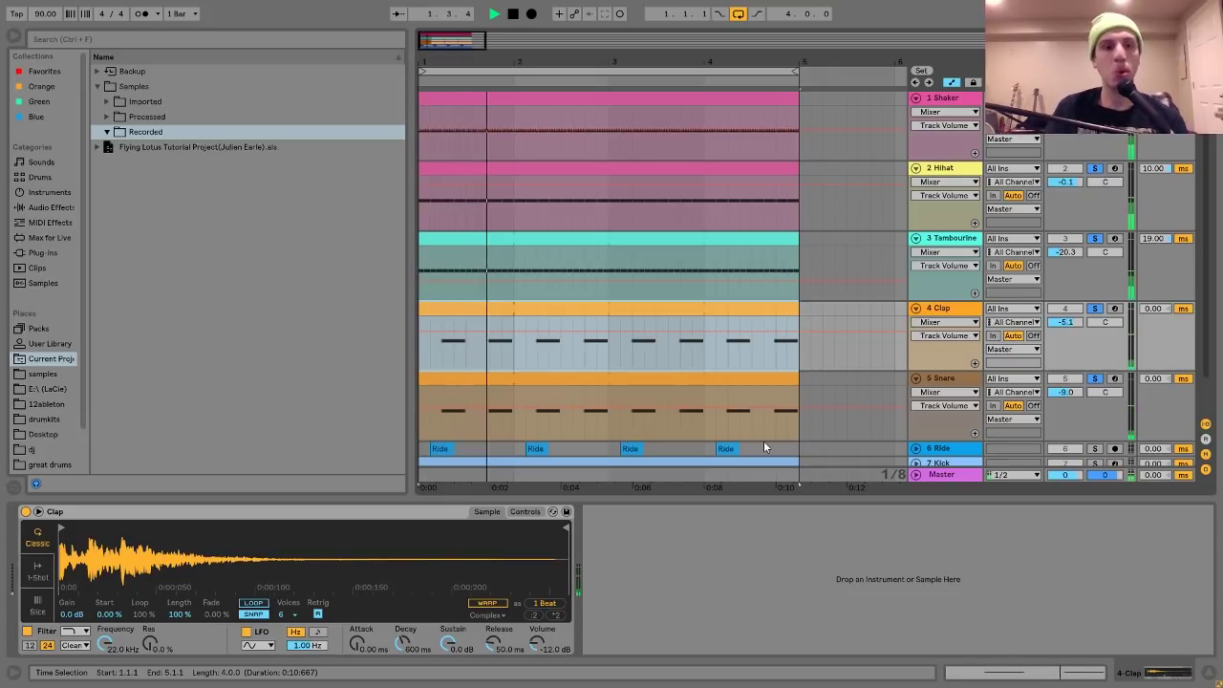
key("space")
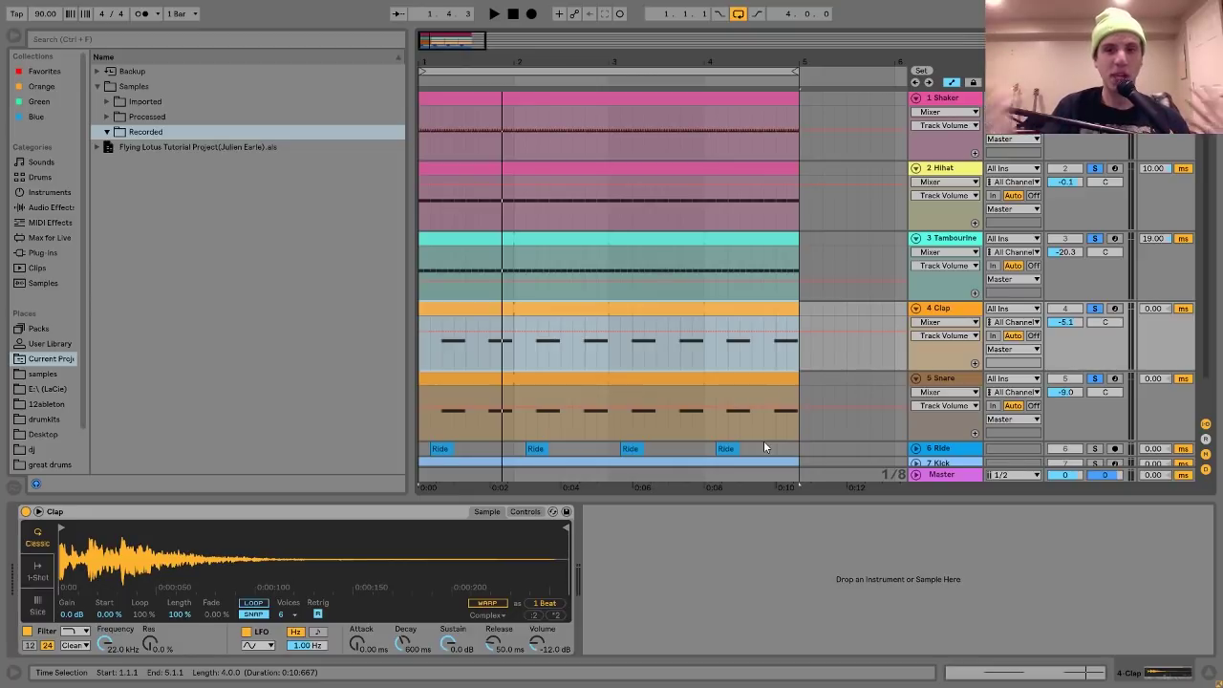
scroll(764, 446, "down", 2)
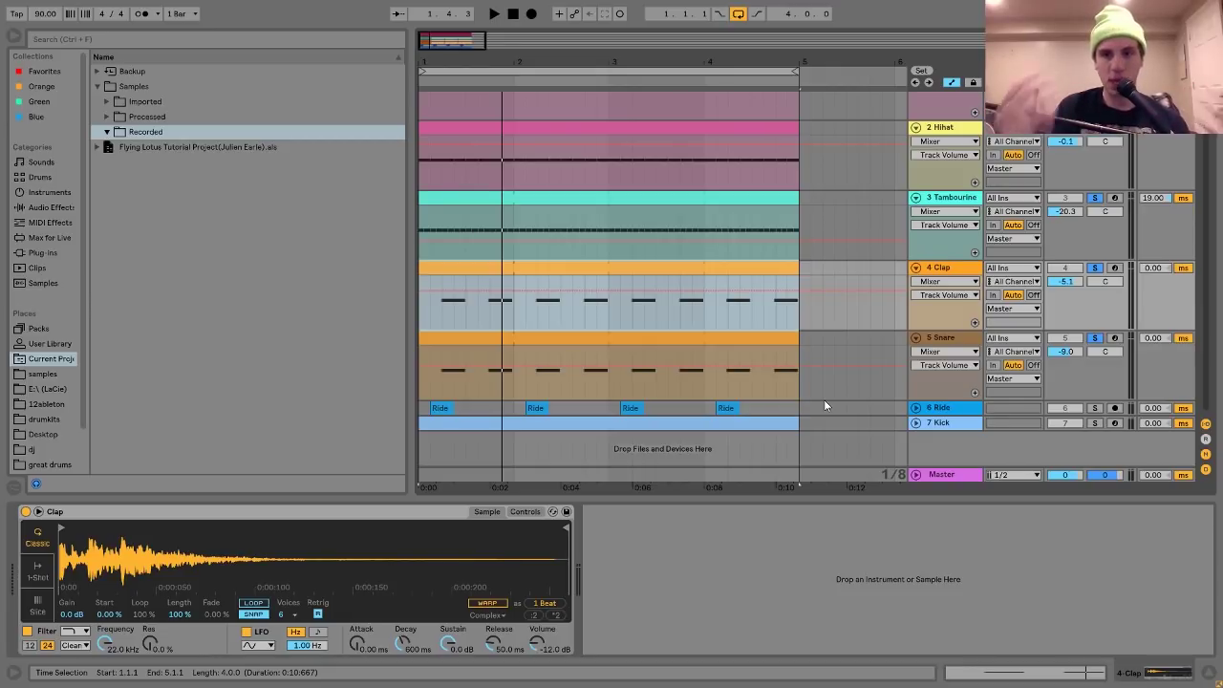
Select, solo and unfold the 6 Ride track, then play it briefly.
left_click(942, 410)
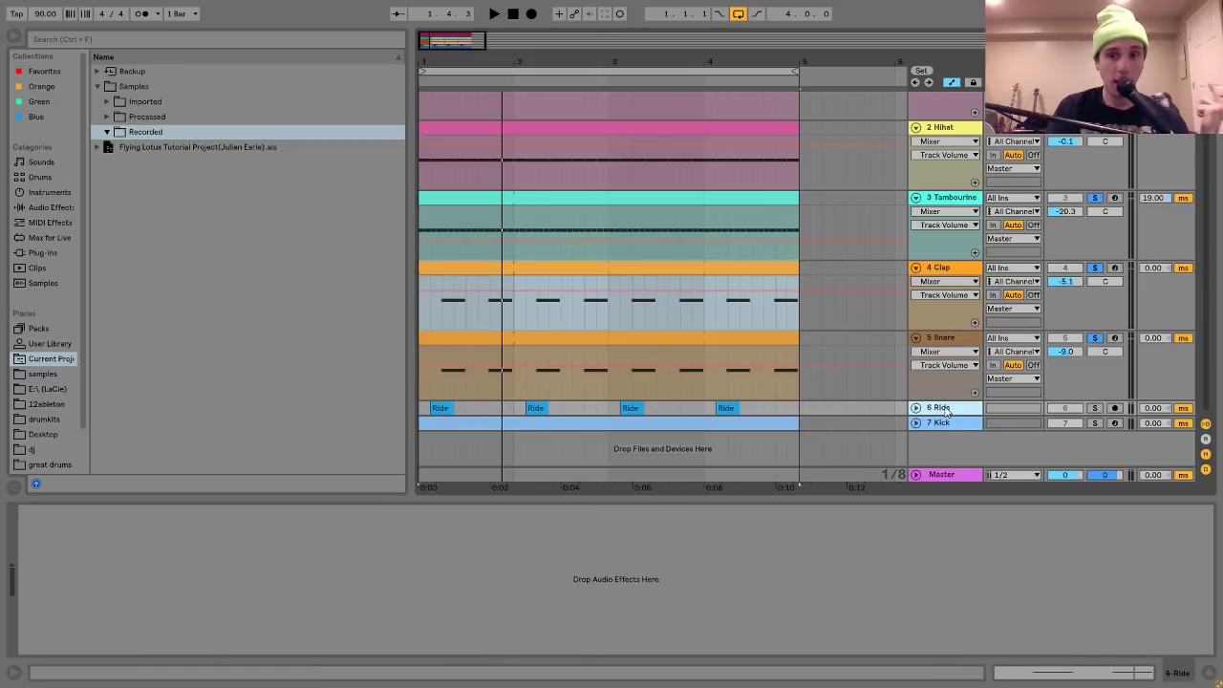
left_click(1096, 409)
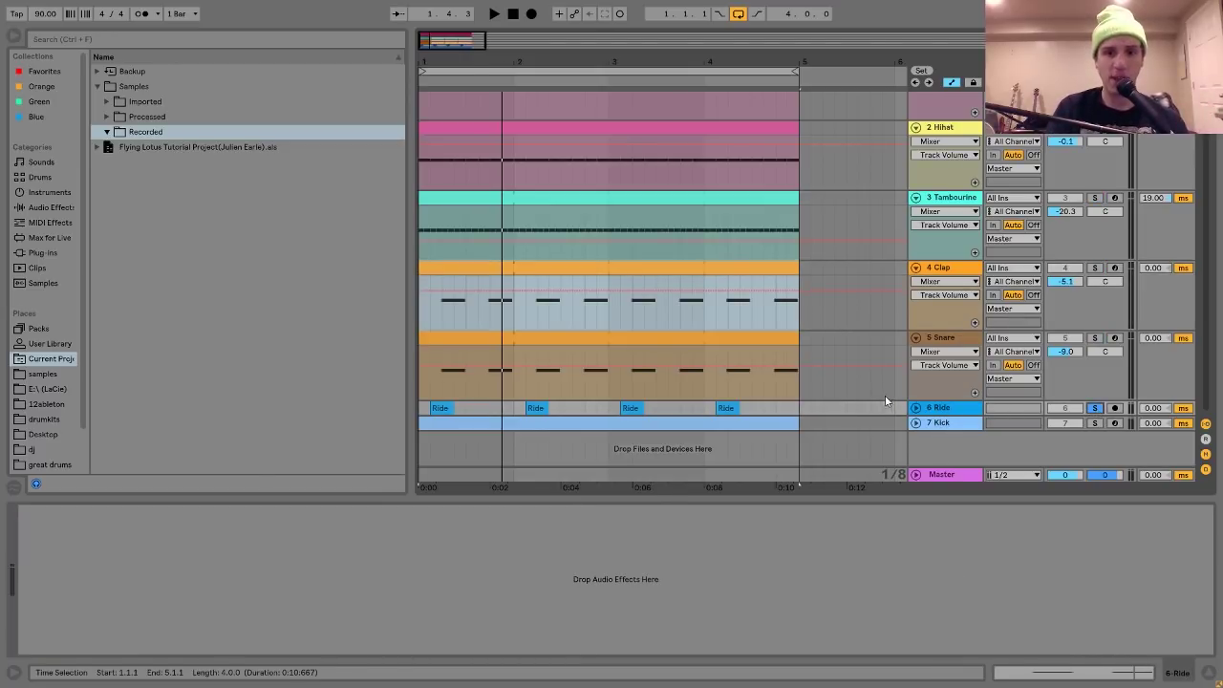
left_click(916, 409)
key("space")
scroll(918, 406, "down", 2)
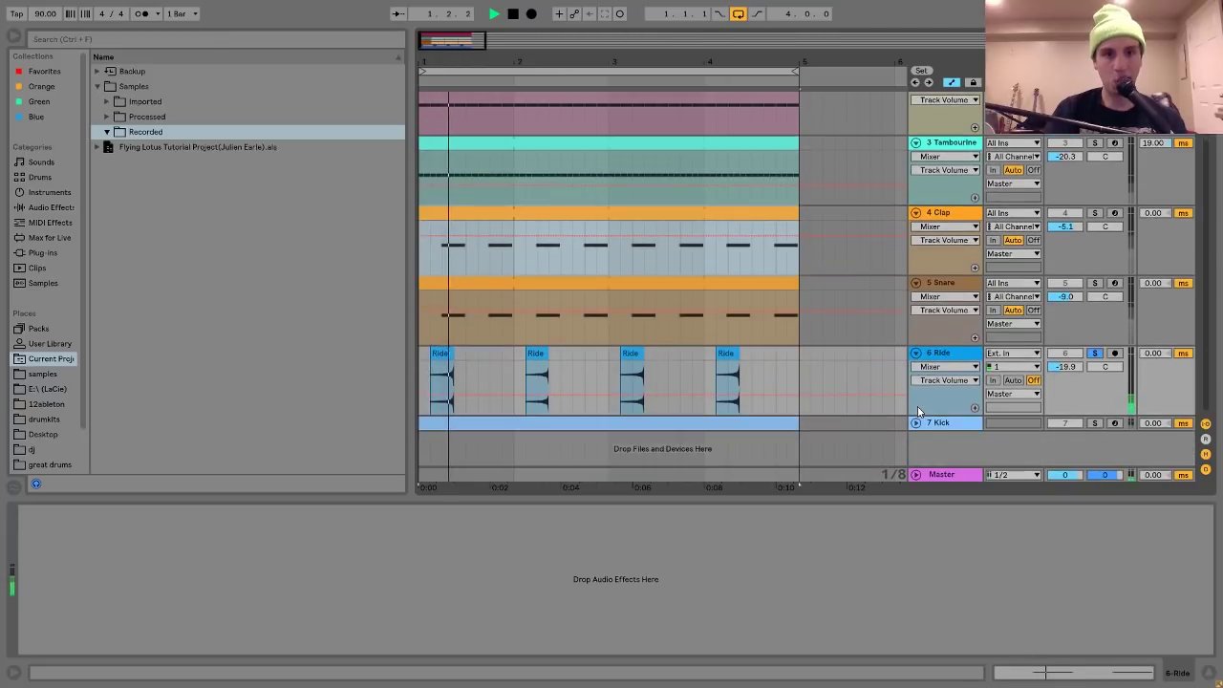
key("space")
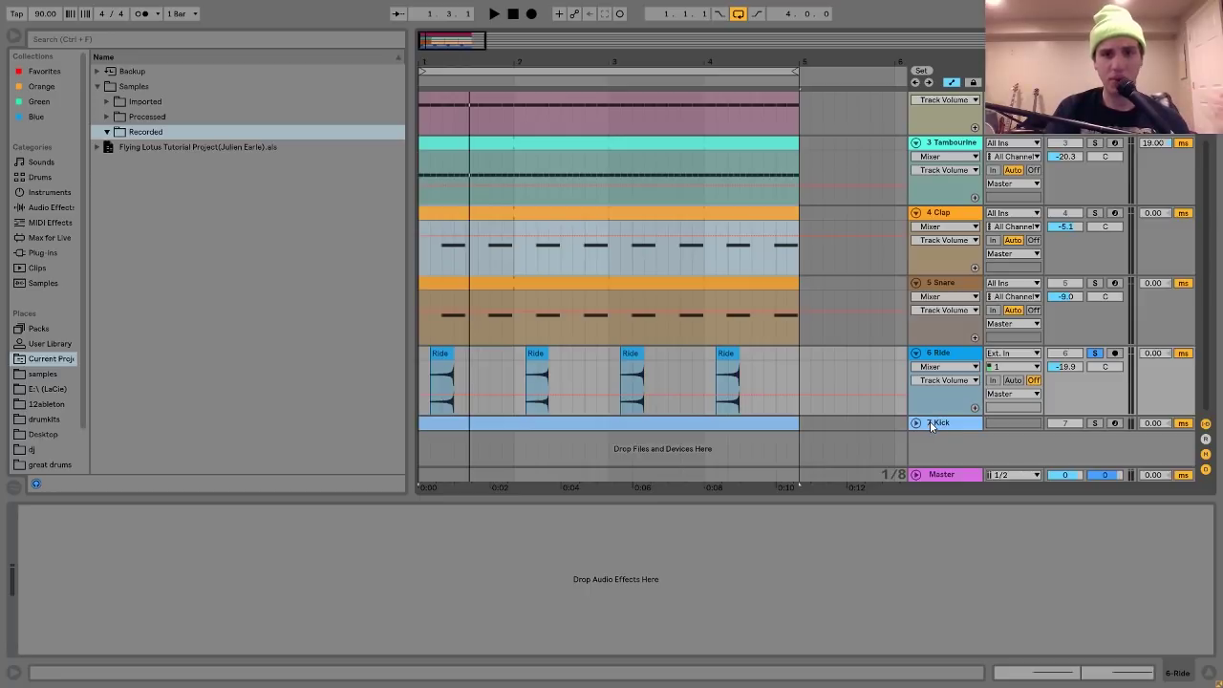
Re-solo the Ride track and play it from its first clip.
left_click(420, 363)
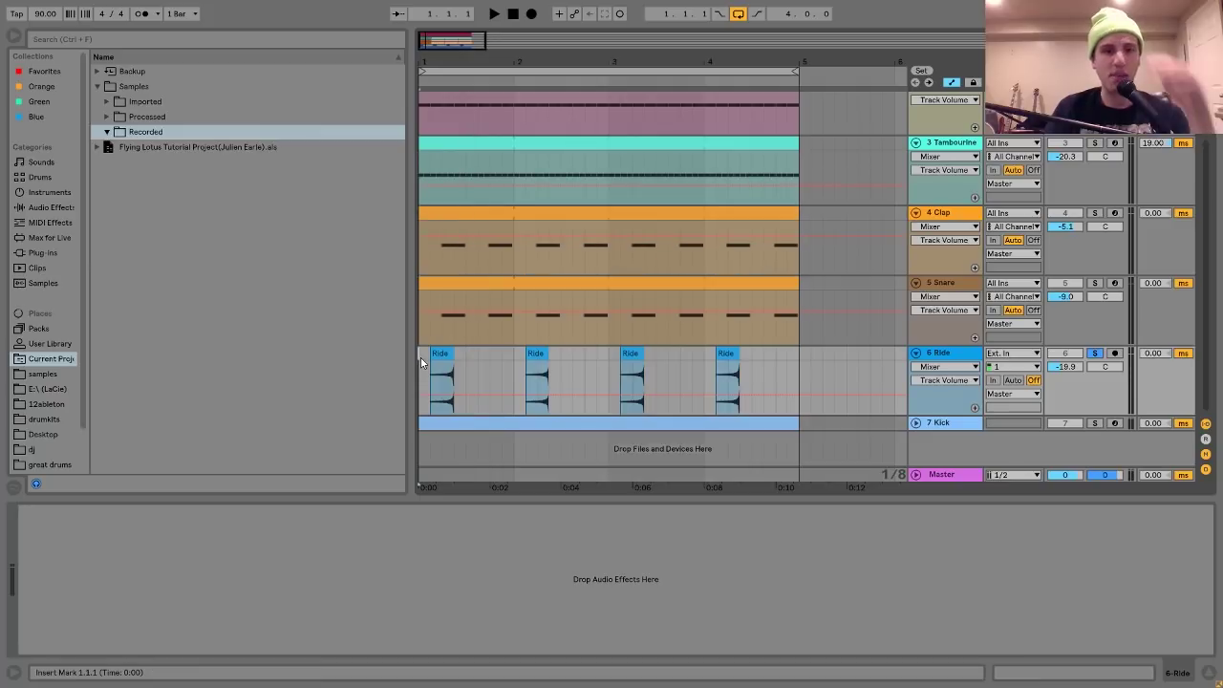
left_click(1094, 353)
left_click(941, 352)
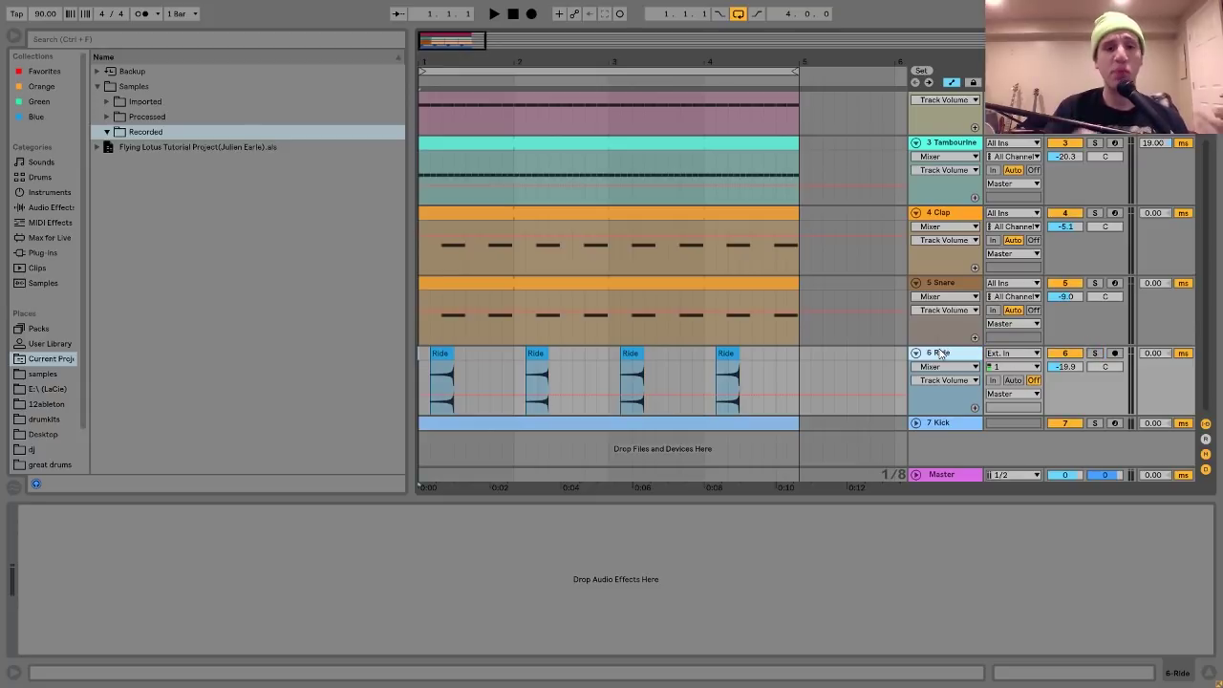
left_click(1094, 353)
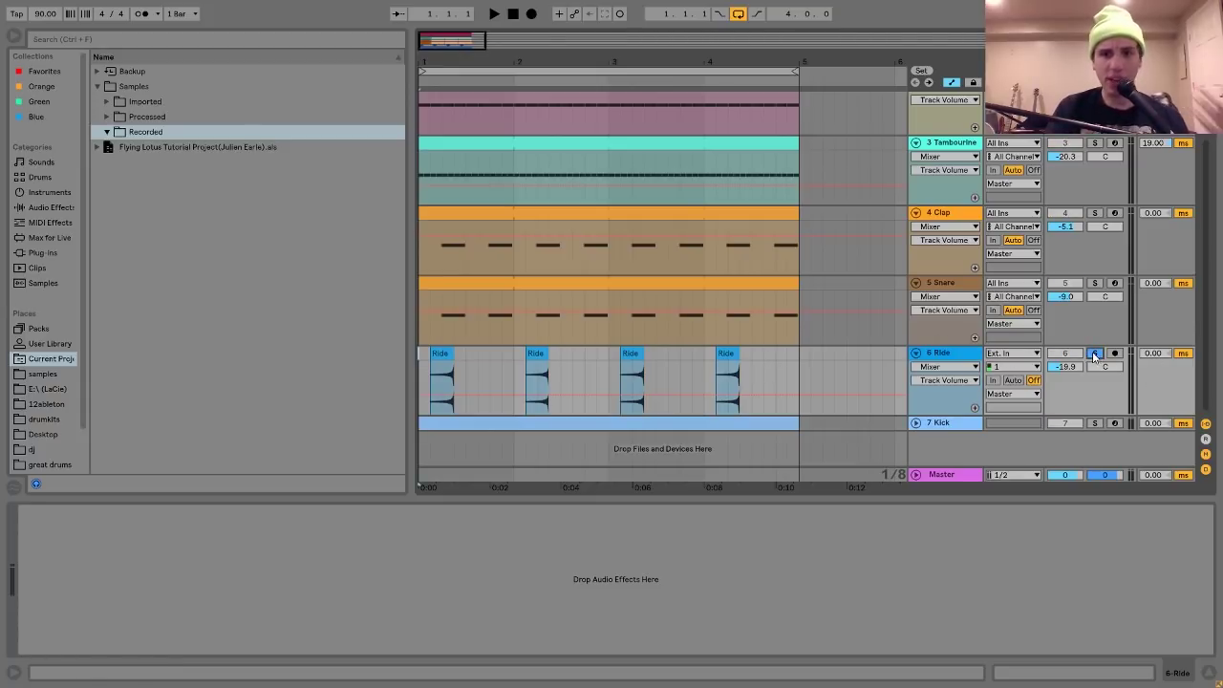
left_click(438, 353)
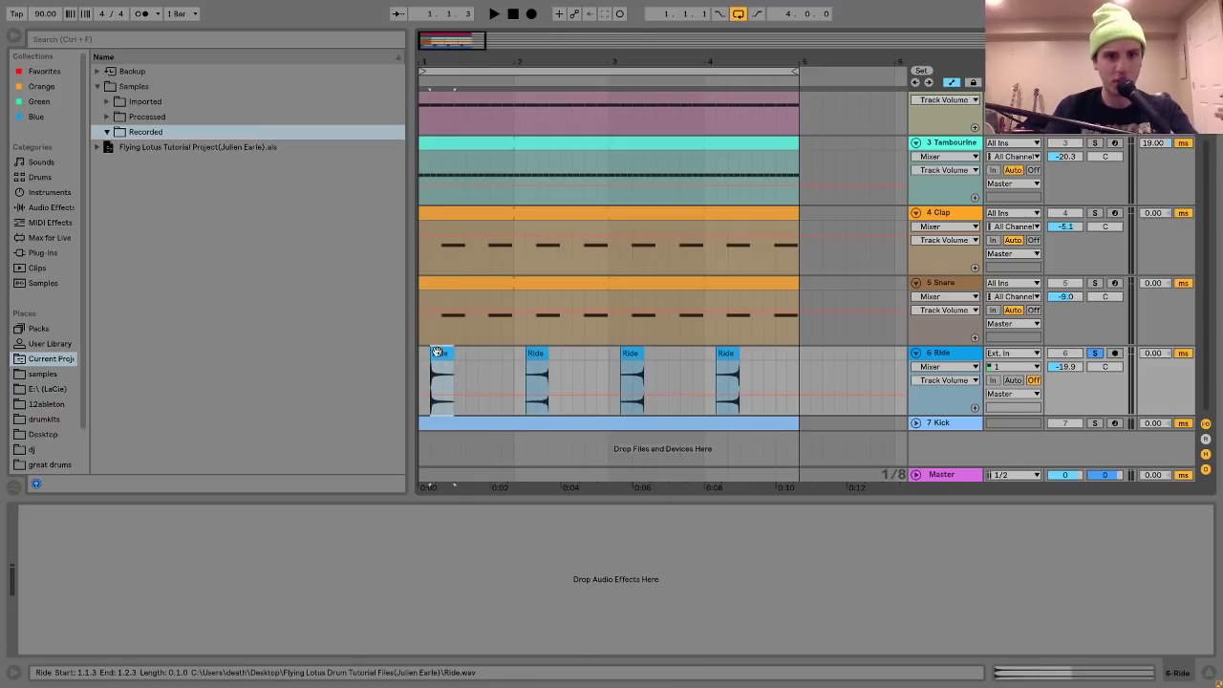
key("space")
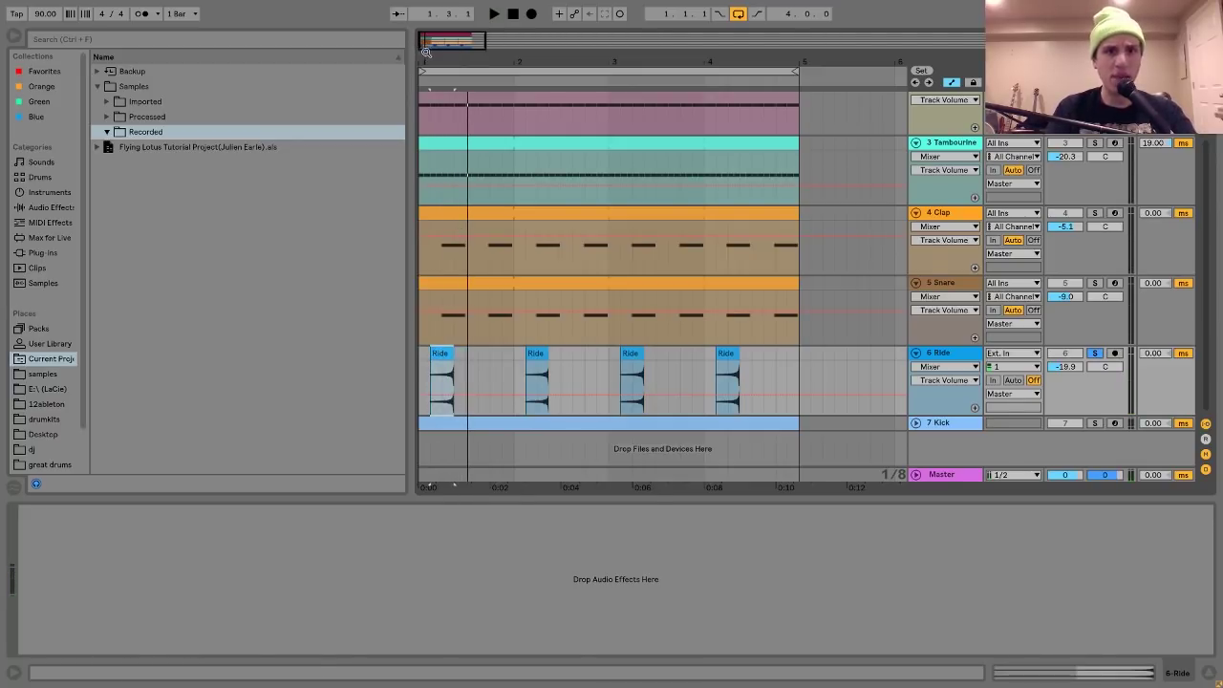
Zoom into beat 1 and play the Ride with Snare and Clap soloed from 1.1.1.
left_click_drag(426, 52, 428, 423)
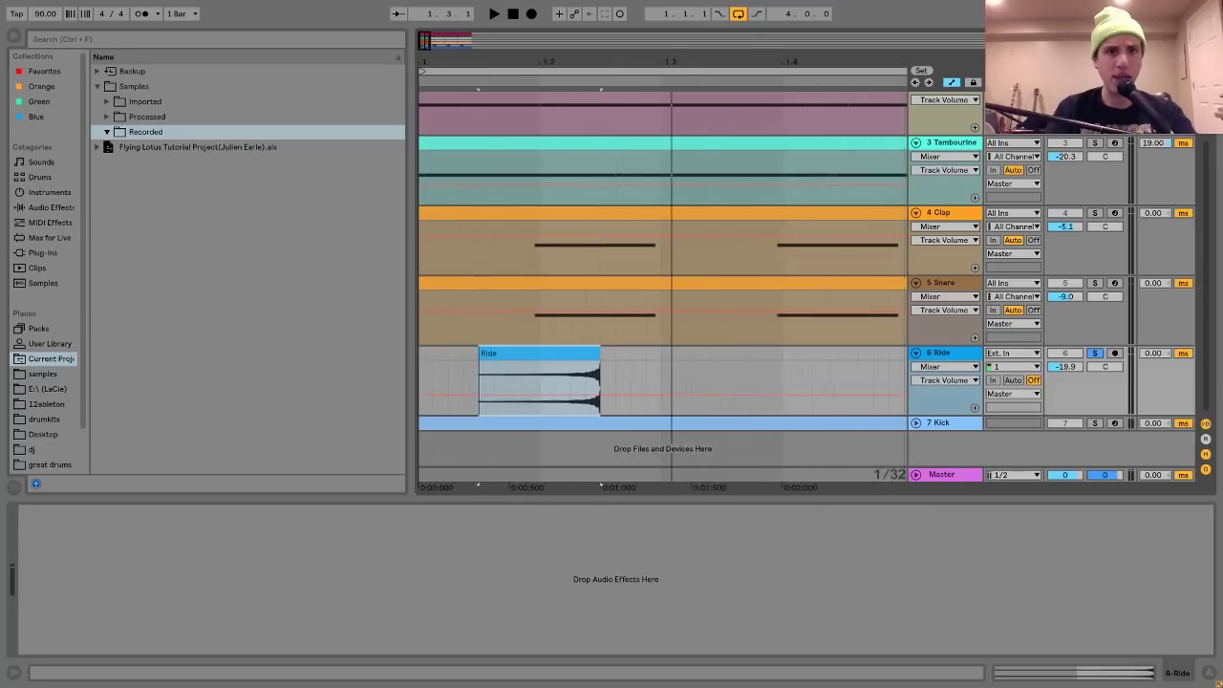
left_click(475, 358)
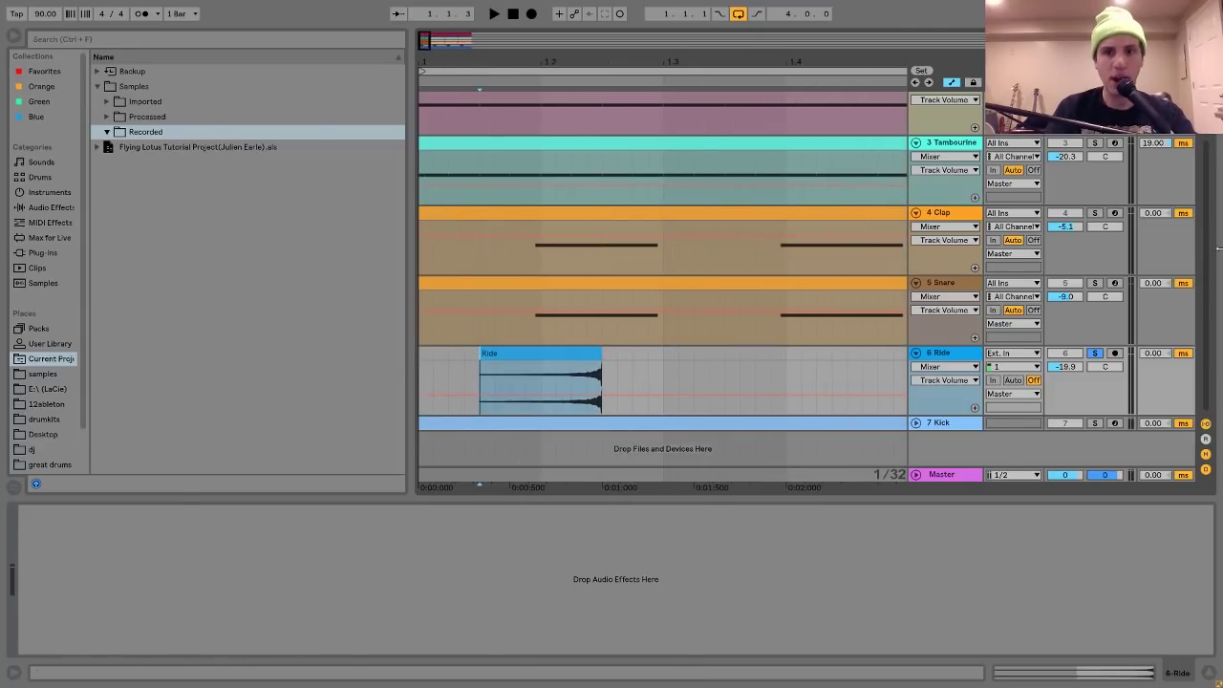
left_click(1094, 283)
left_click(1094, 212)
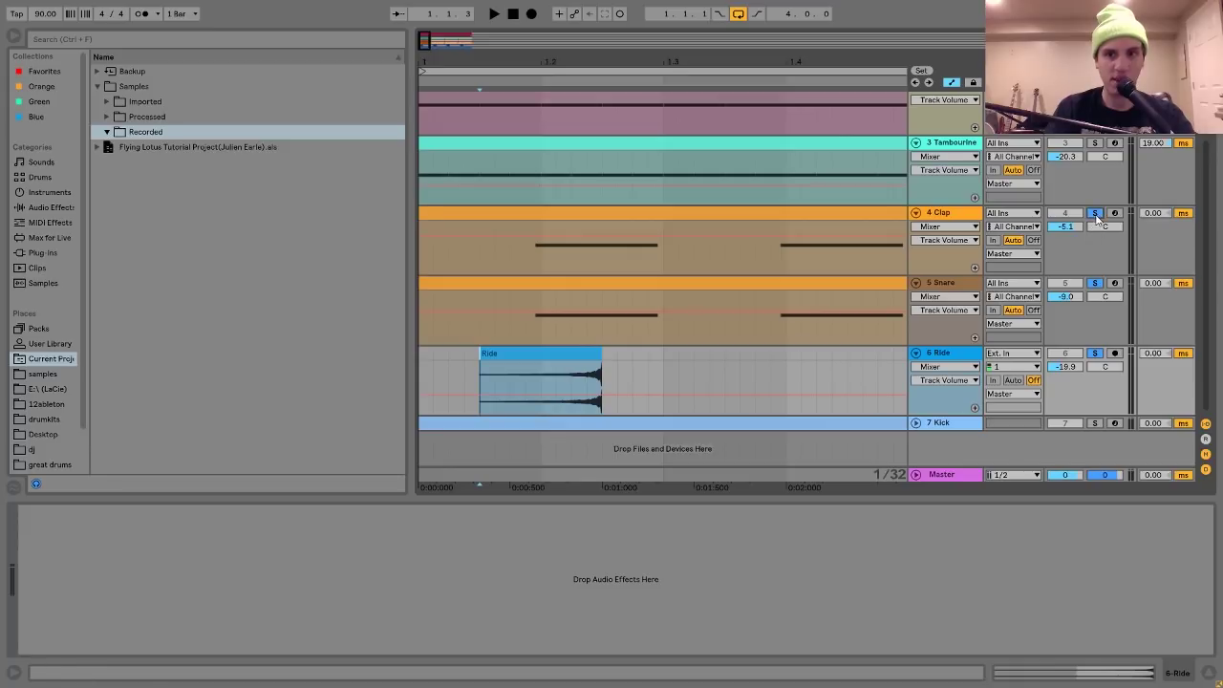
left_click(423, 355)
key("space")
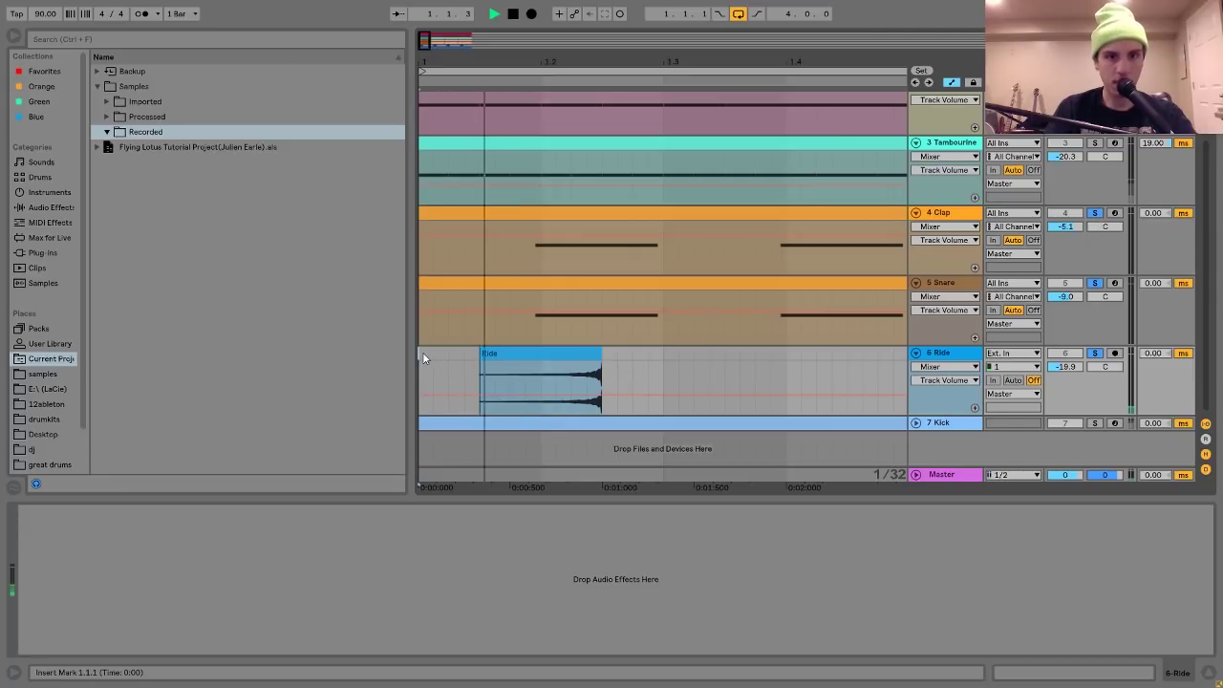
key("space")
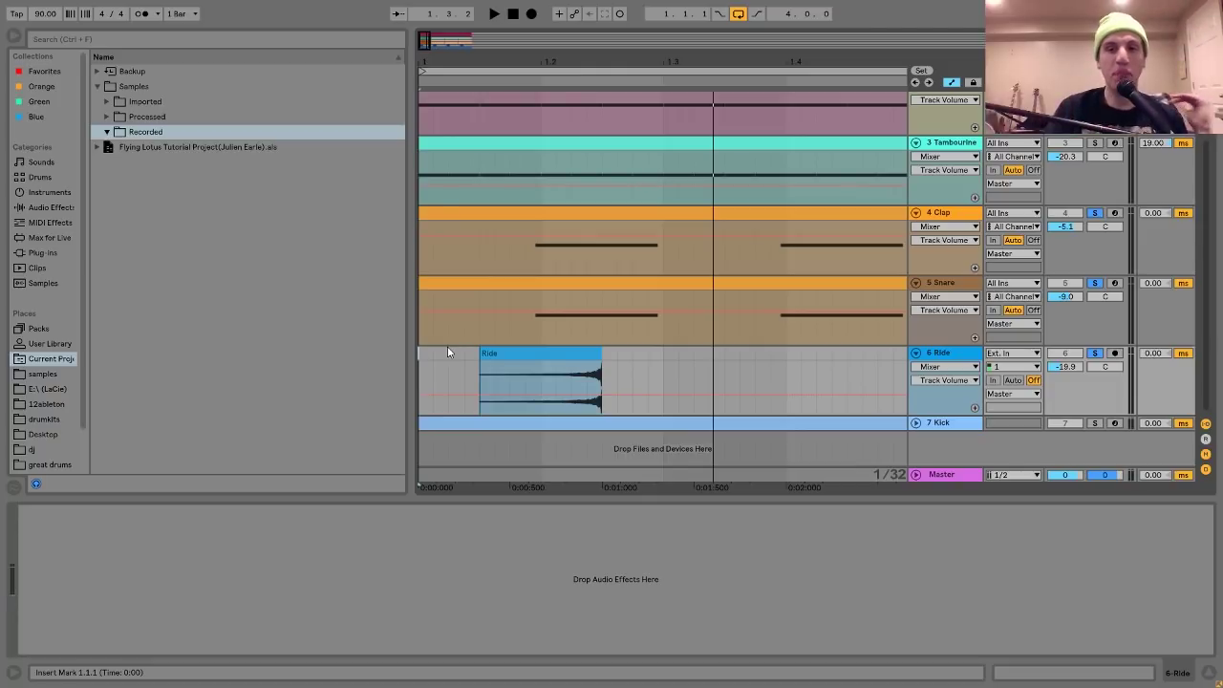
Play again, then unsolo Clap, Snare and Ride and set the insert mark at 1.1.3.
left_click(1094, 352)
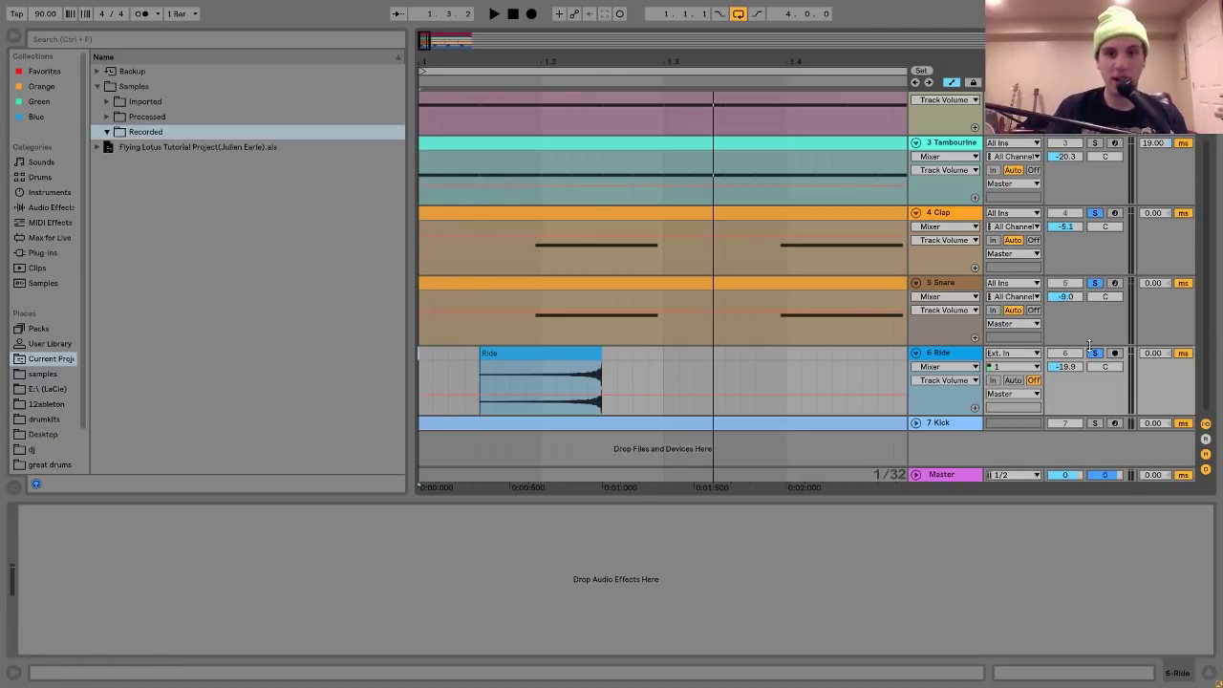
key("space")
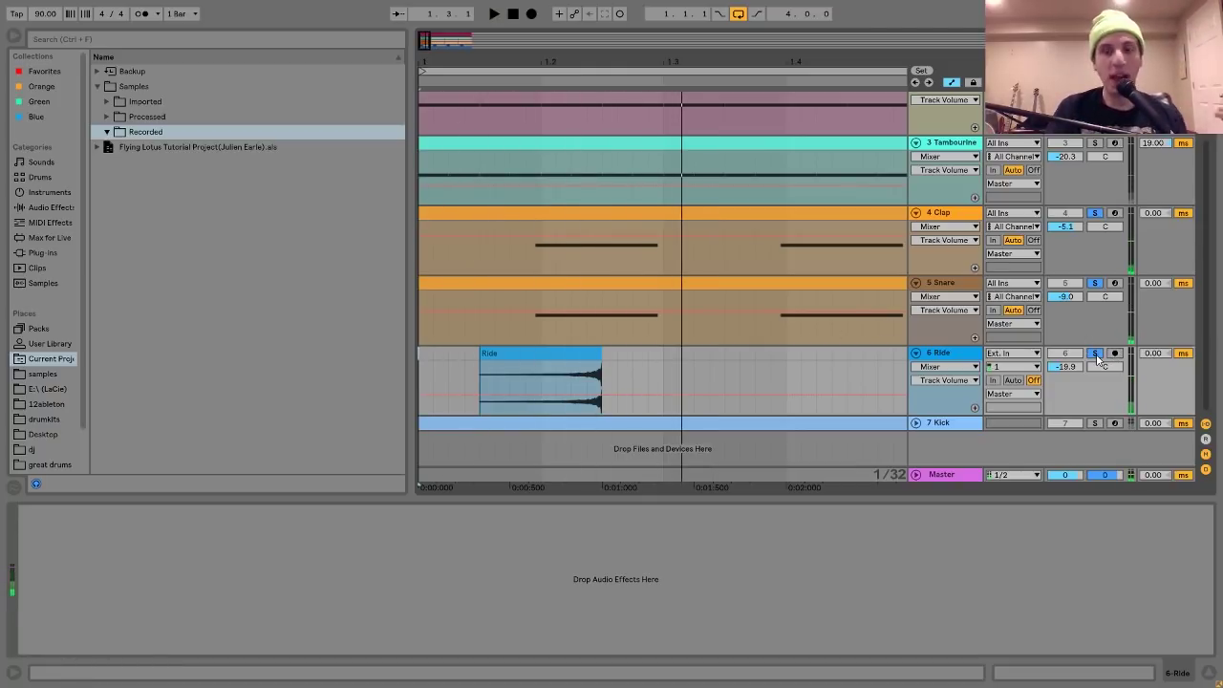
left_click(1095, 354)
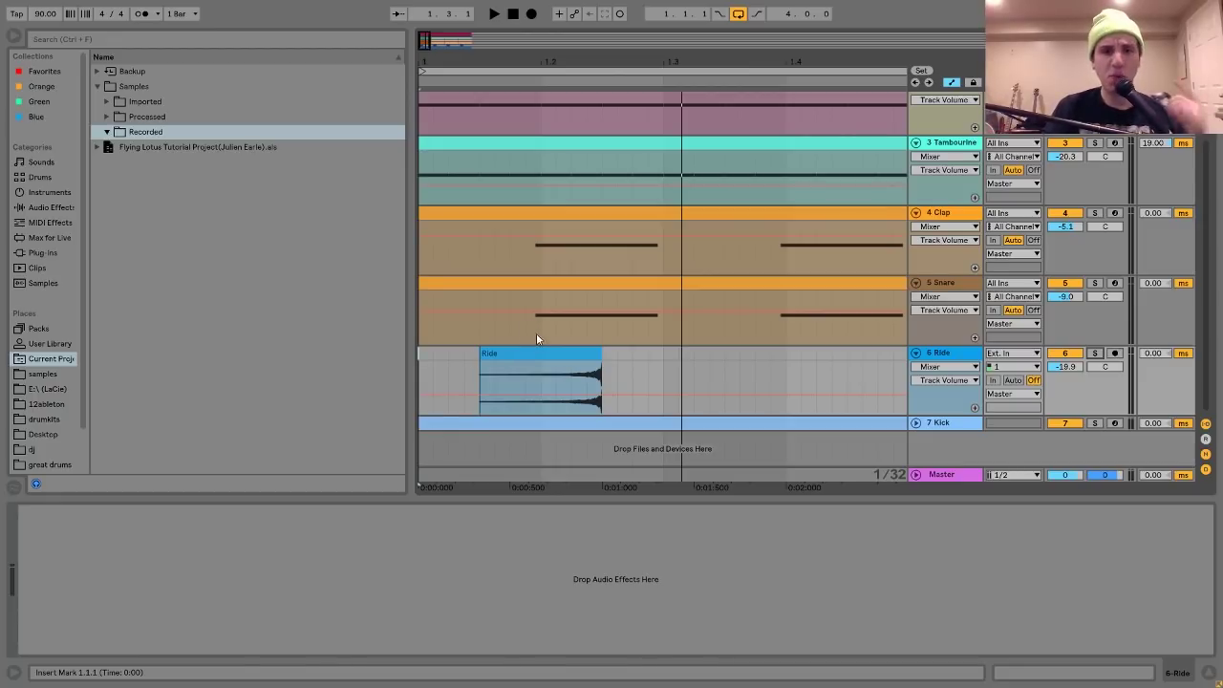
left_click(472, 359)
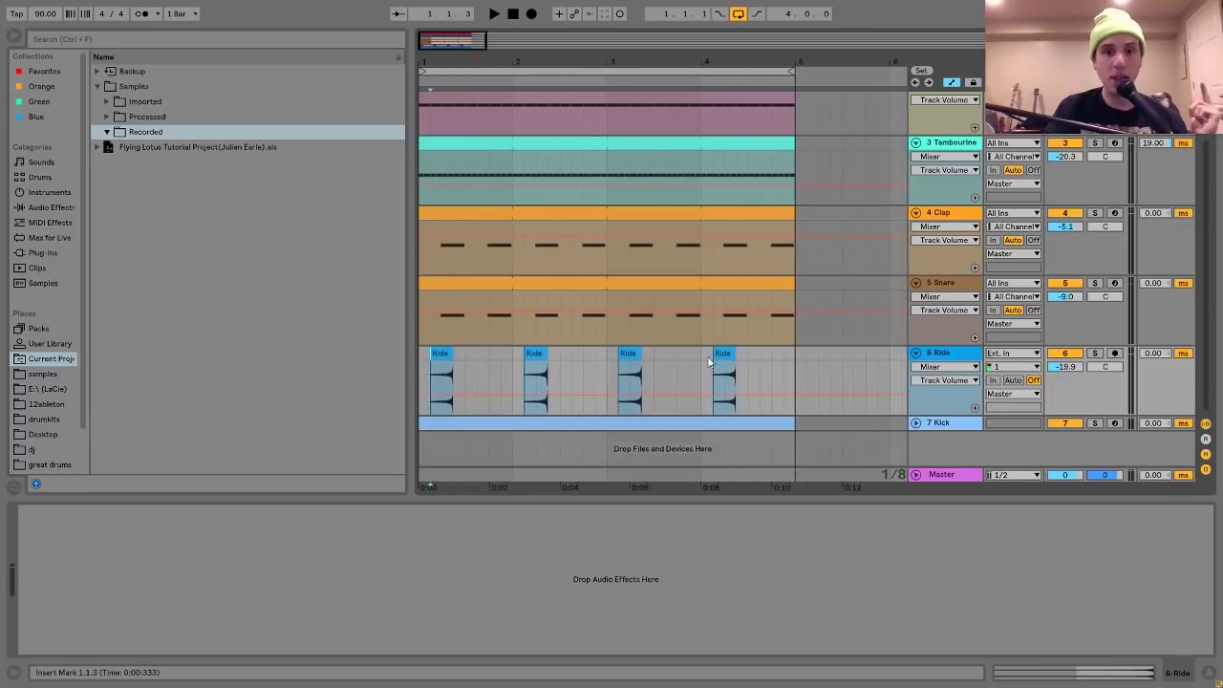
Unfold the 7 Kick track and play it soloed together with Clap and Snare.
left_click(710, 423)
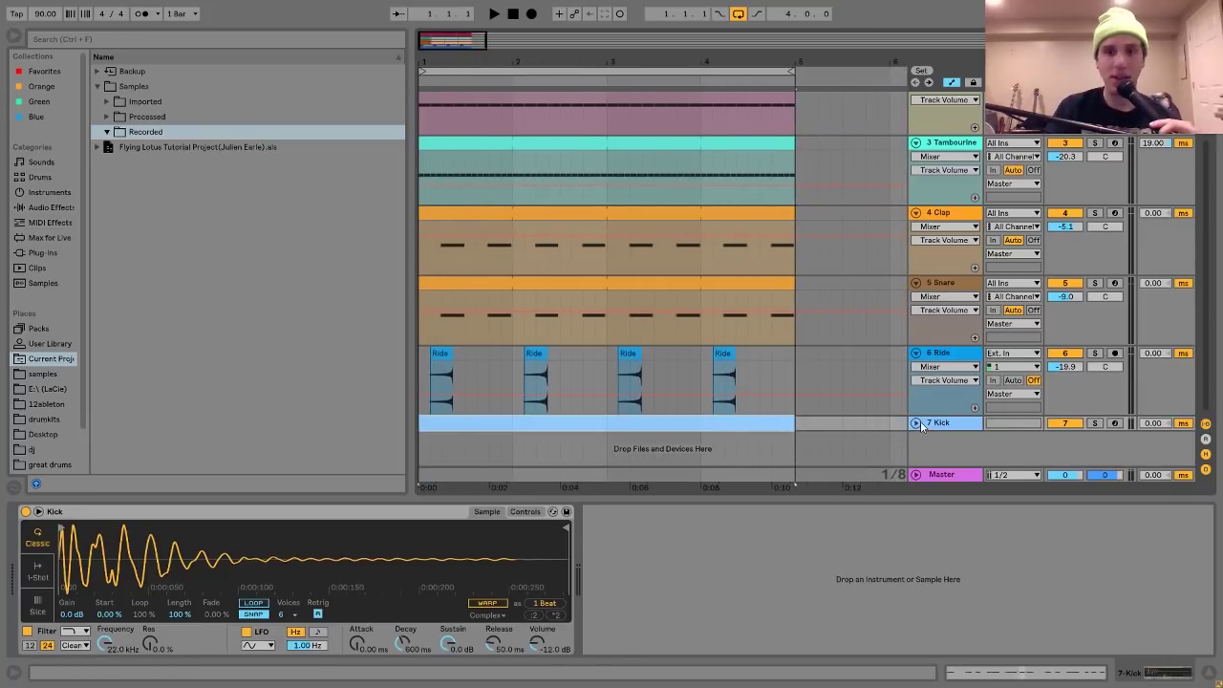
left_click(916, 423)
scroll(931, 420, "down", 2)
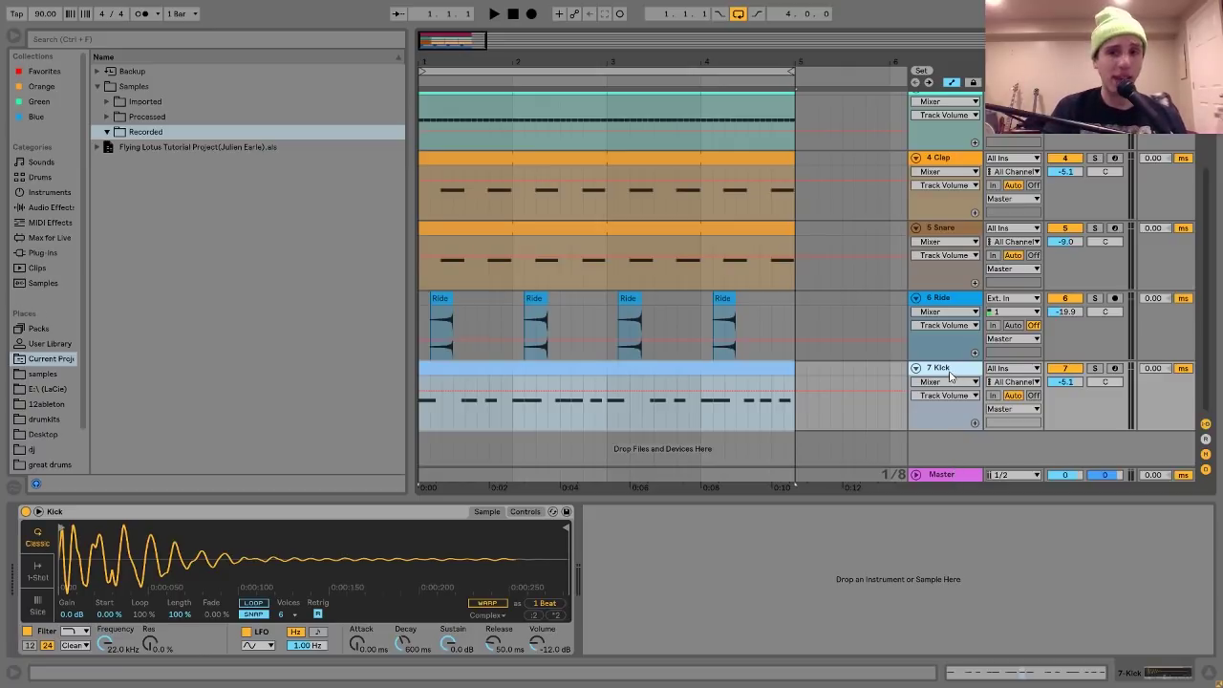
left_click(1094, 368)
key("space")
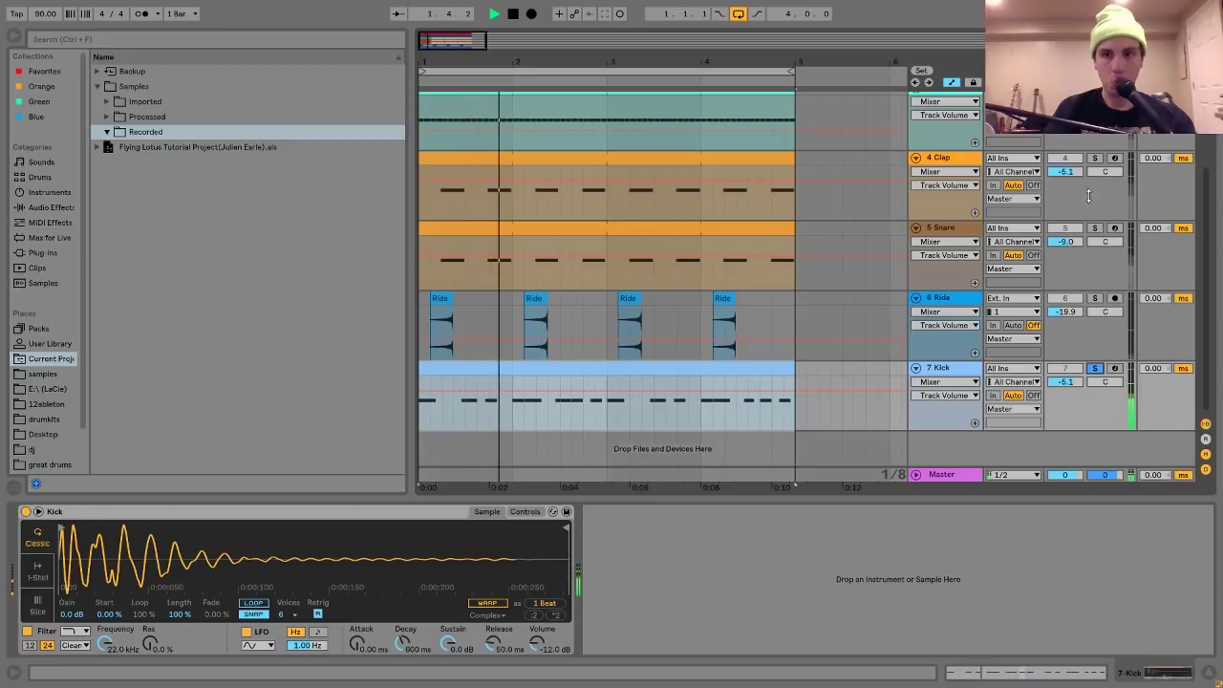
left_click(1095, 157, "ctrl")
left_click(1095, 227, "ctrl")
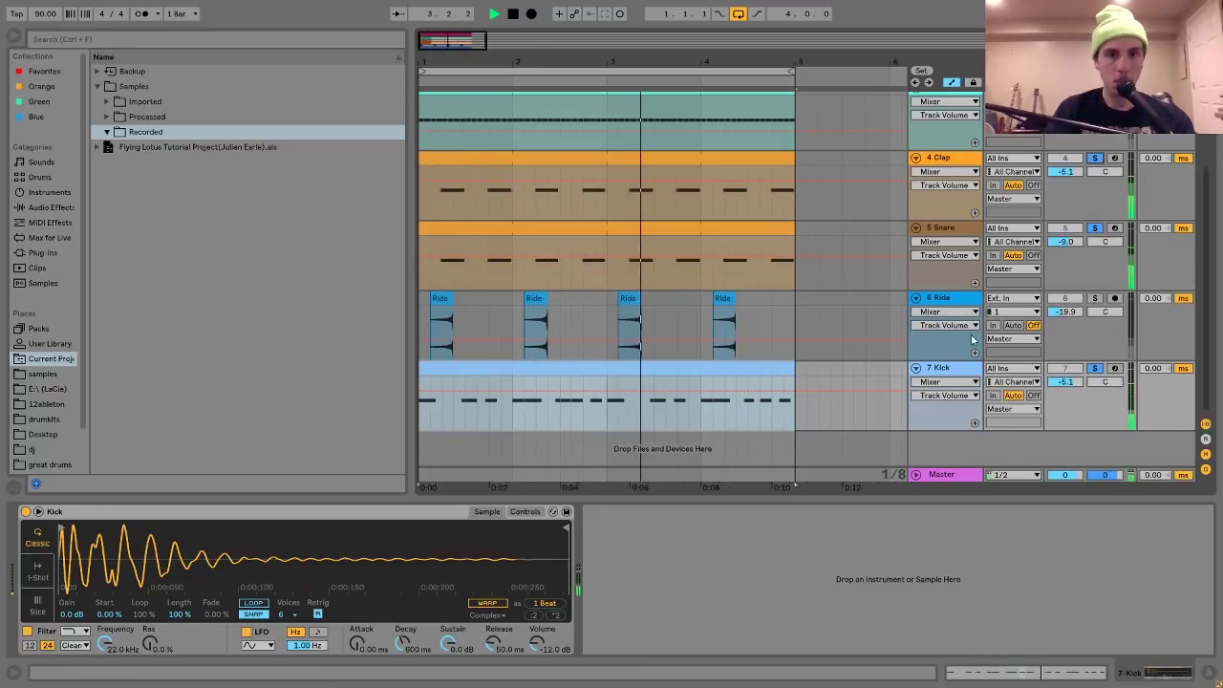
key("space")
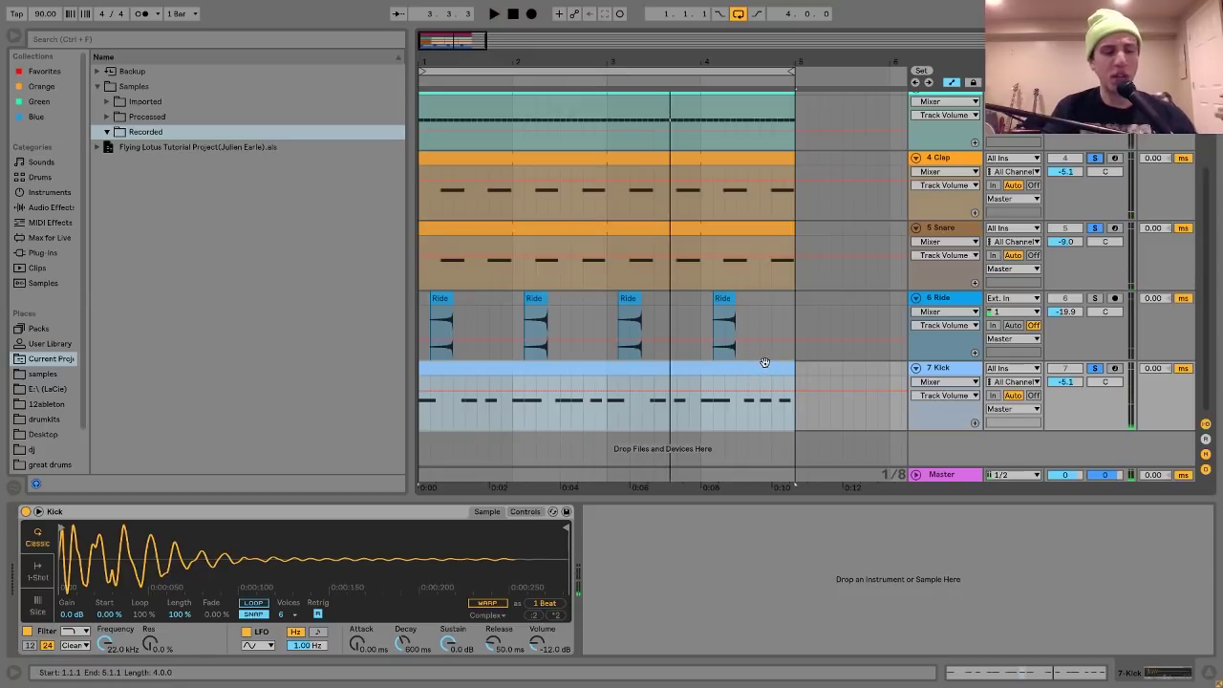
Solo the Kick alone and open its clip's C3 notes in the piano roll.
left_click(1096, 368)
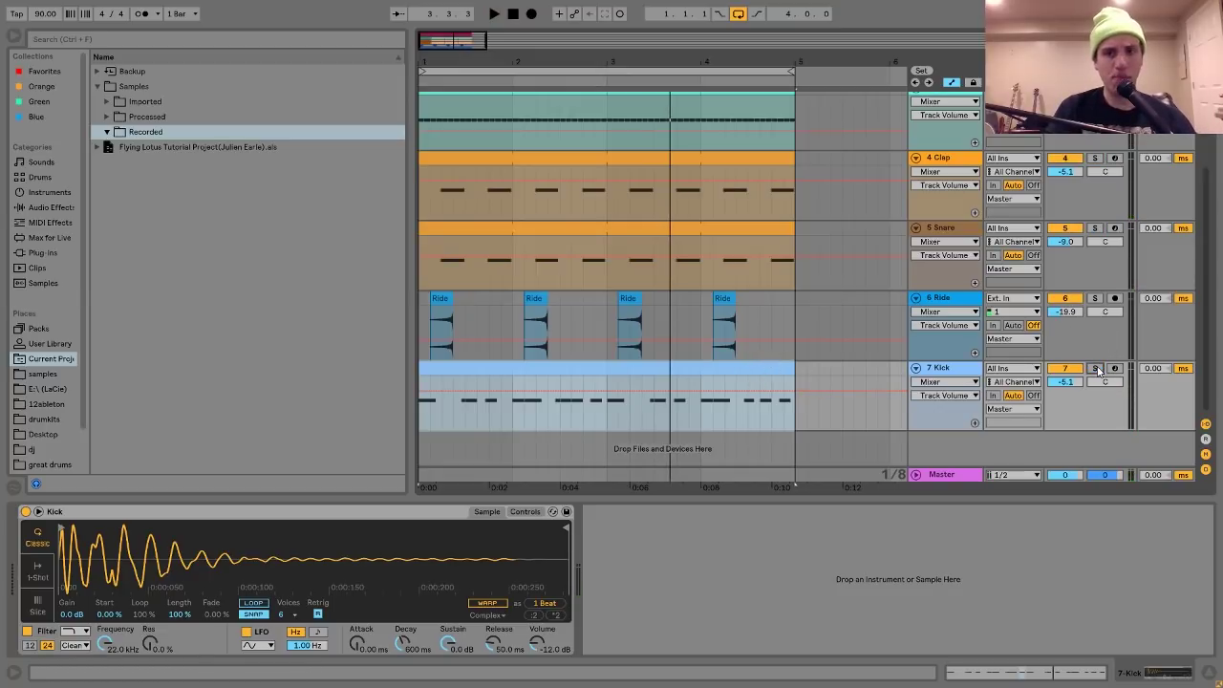
left_click(1096, 369)
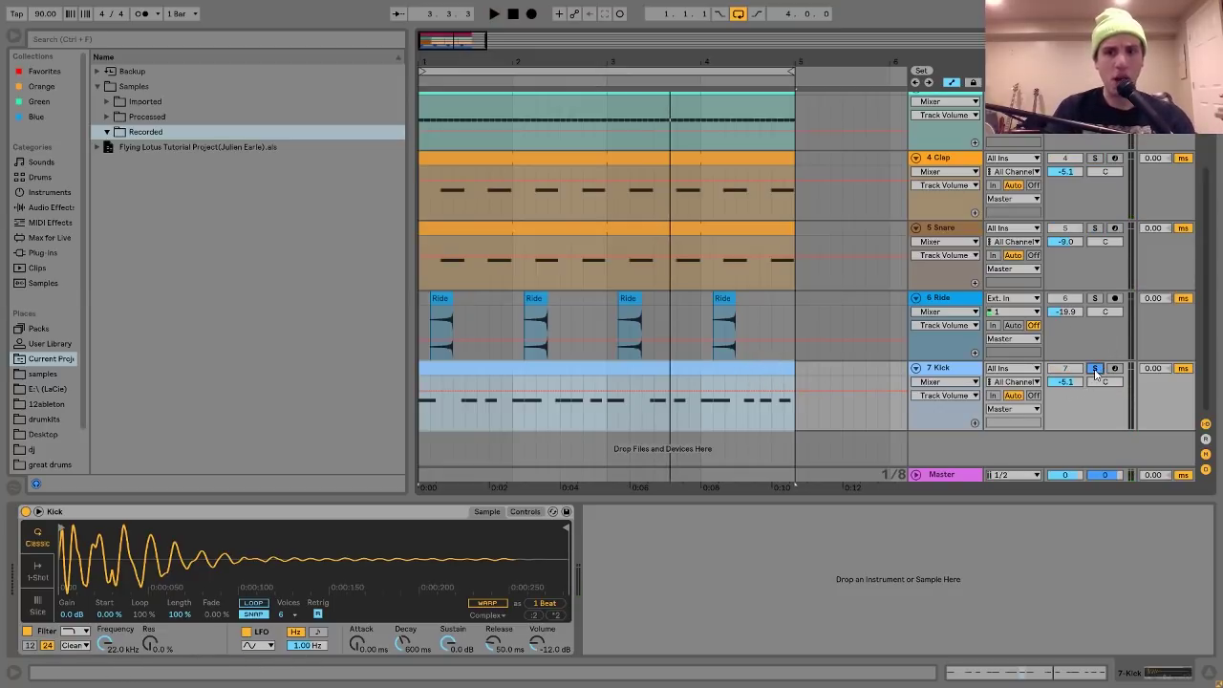
double_click(742, 365)
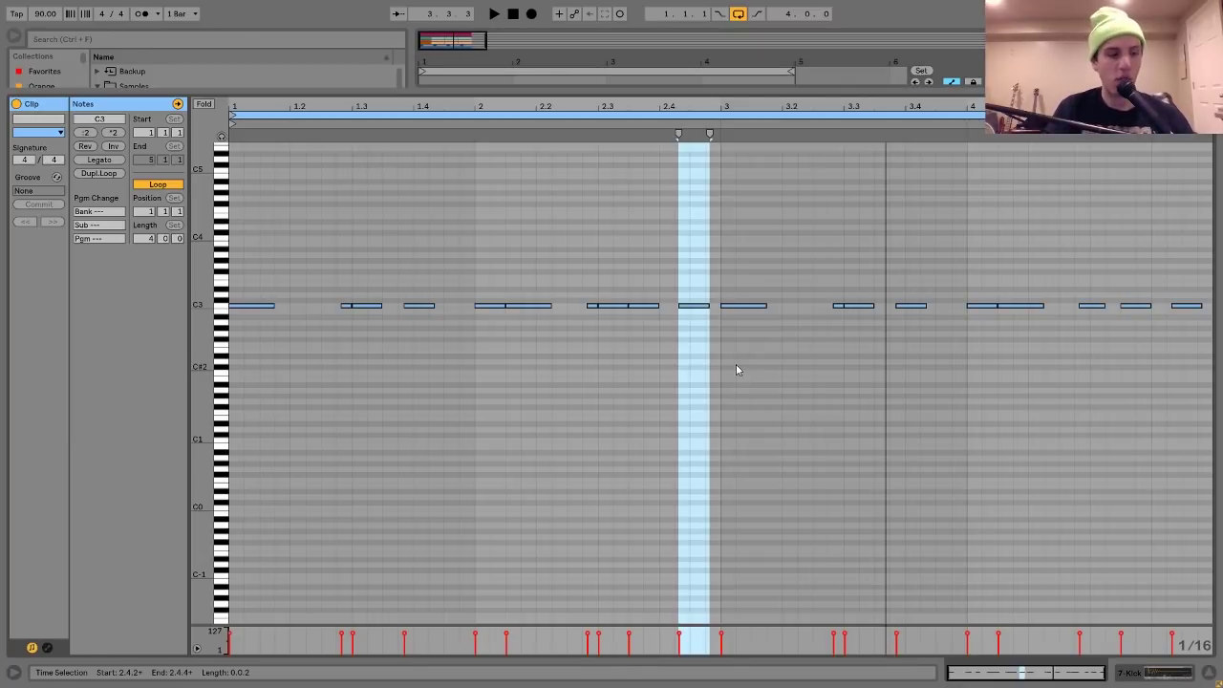
Close and reopen the Kick note editor, then return to the arrangement.
key("shift+Tab")
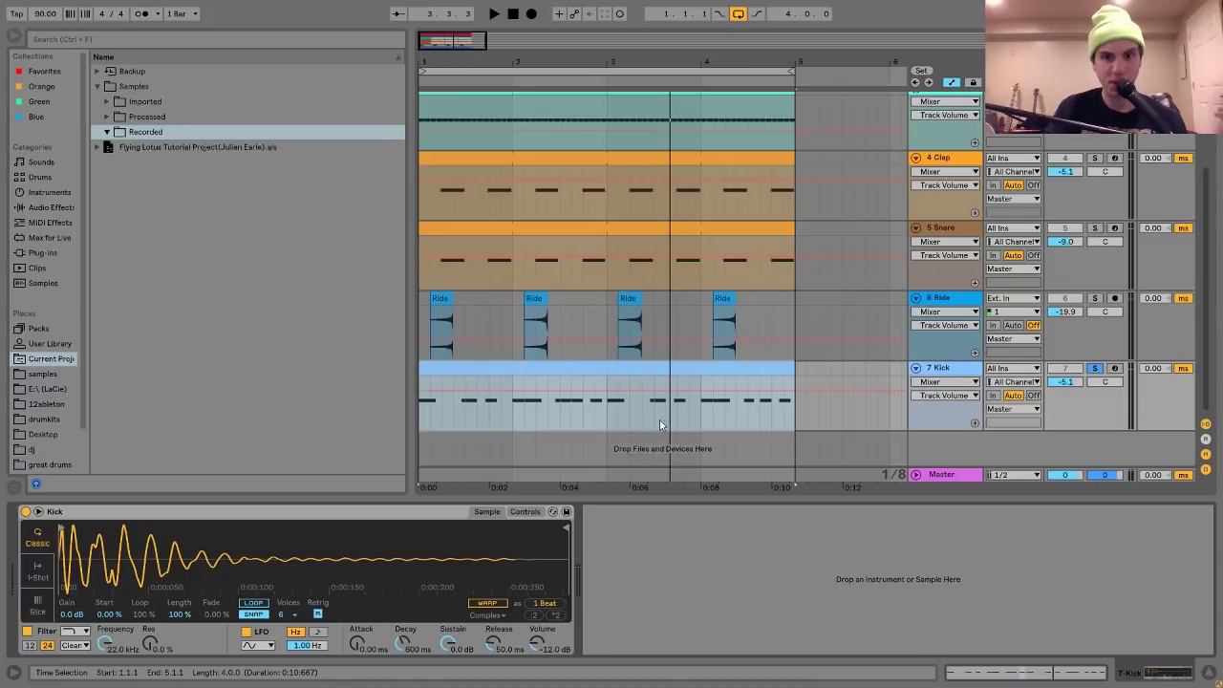
key("shift+Tab")
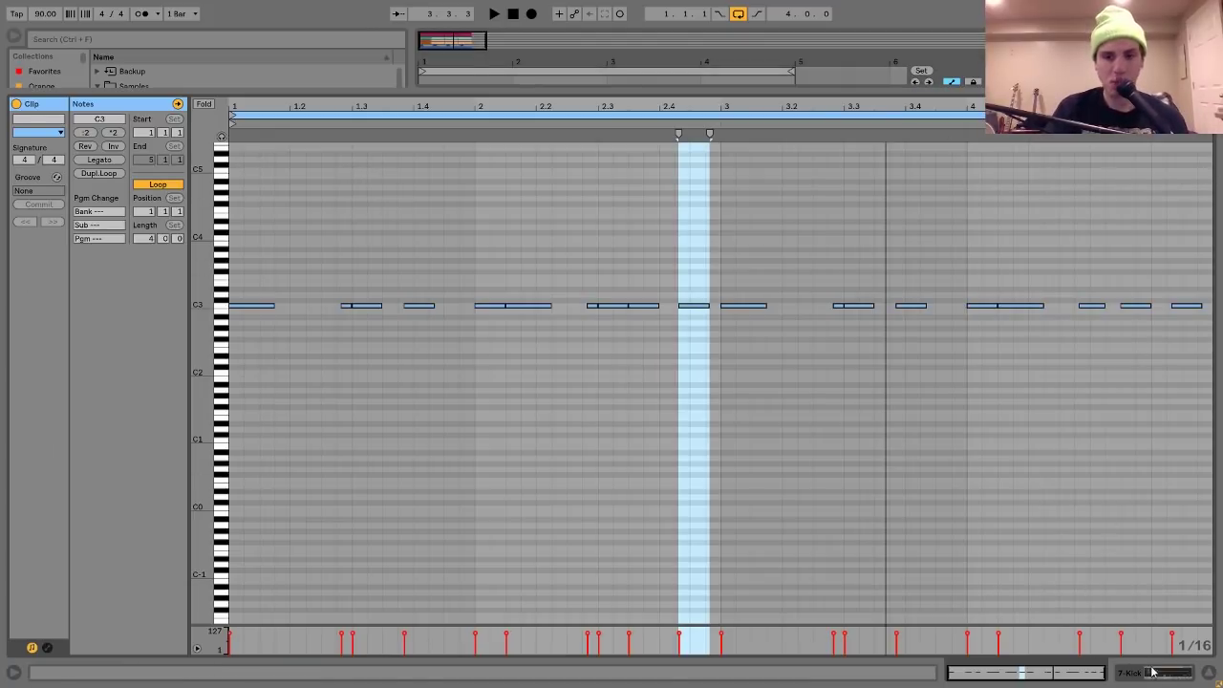
key("shift+Tab")
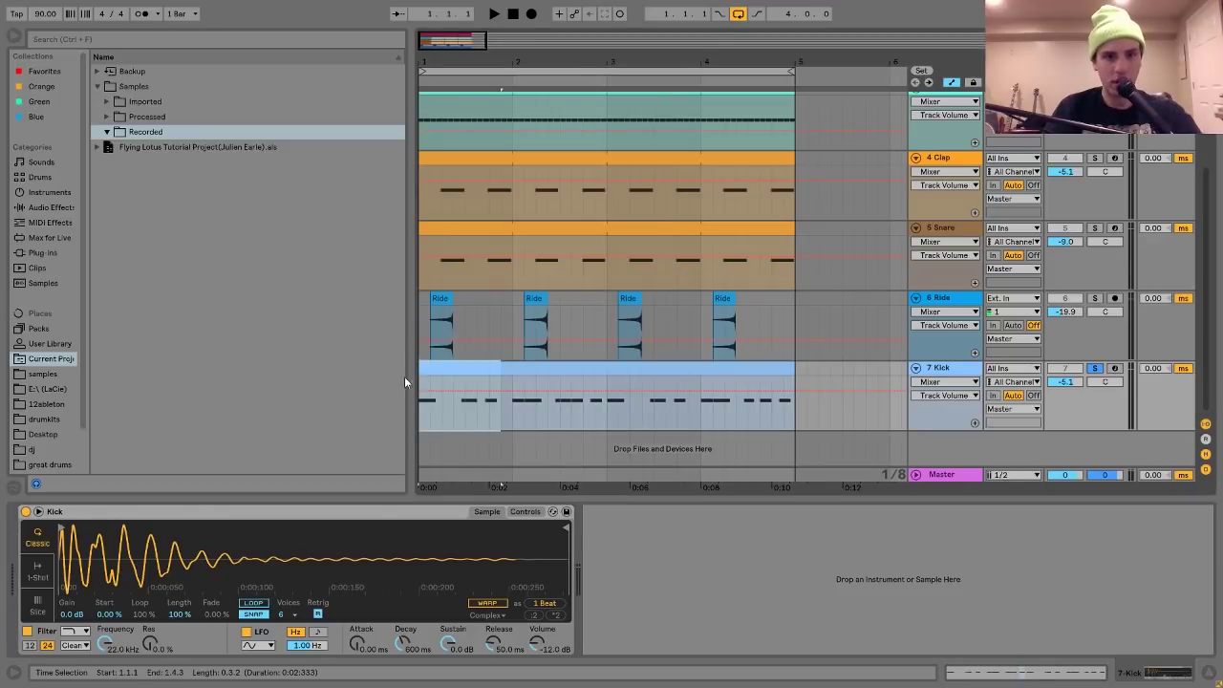
Narrow the Kick time selection to bar 1, shift it to bar 4, and select the whole Kick clip.
left_click_drag(421, 382, 513, 409)
key("Right")
key("Right")
key("Right")
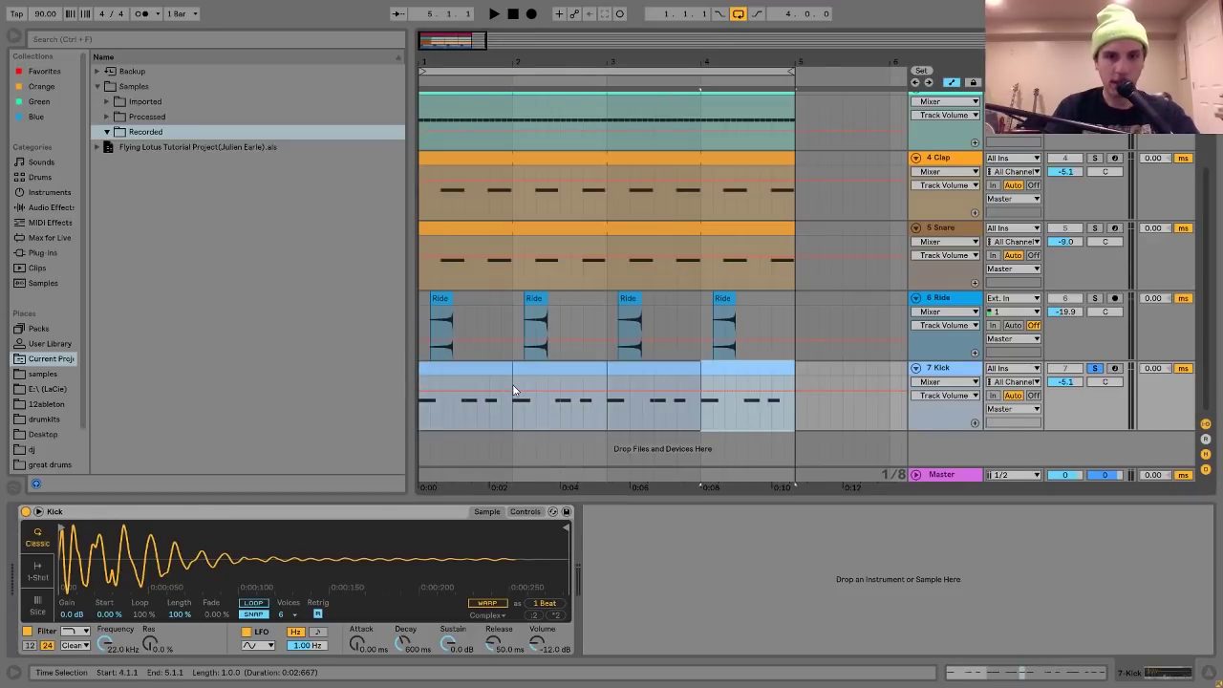
left_click(506, 365)
scroll(505, 363, "up", 3)
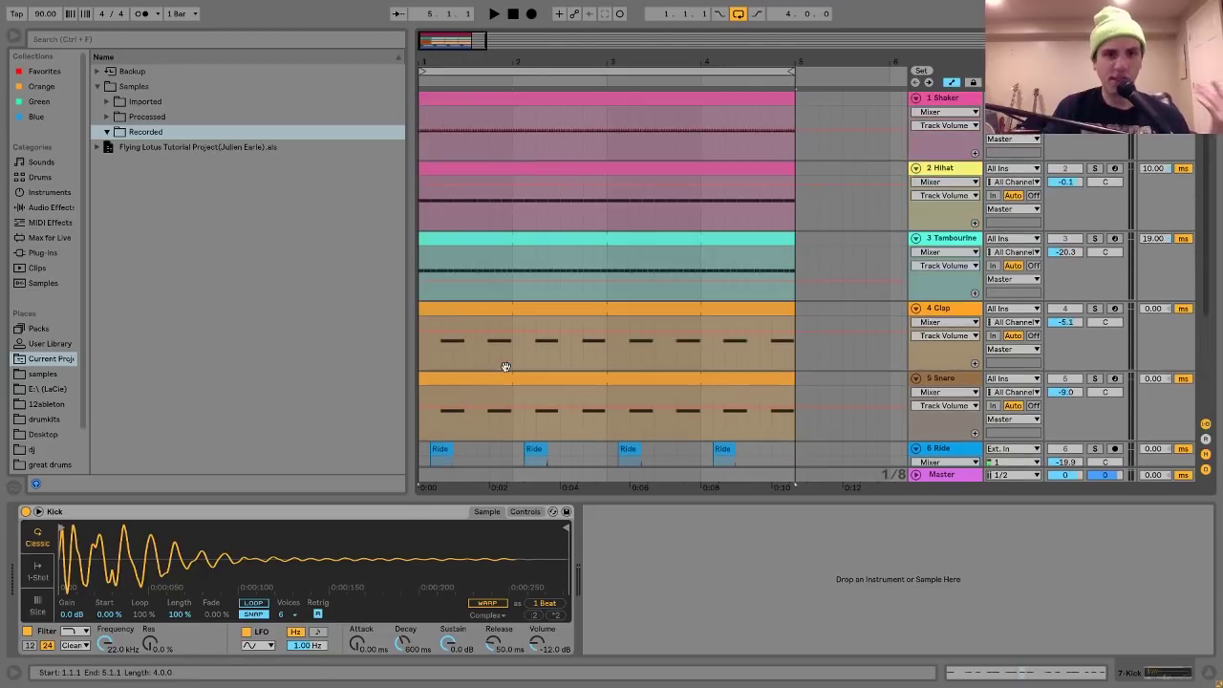
scroll(582, 229, "down", 3)
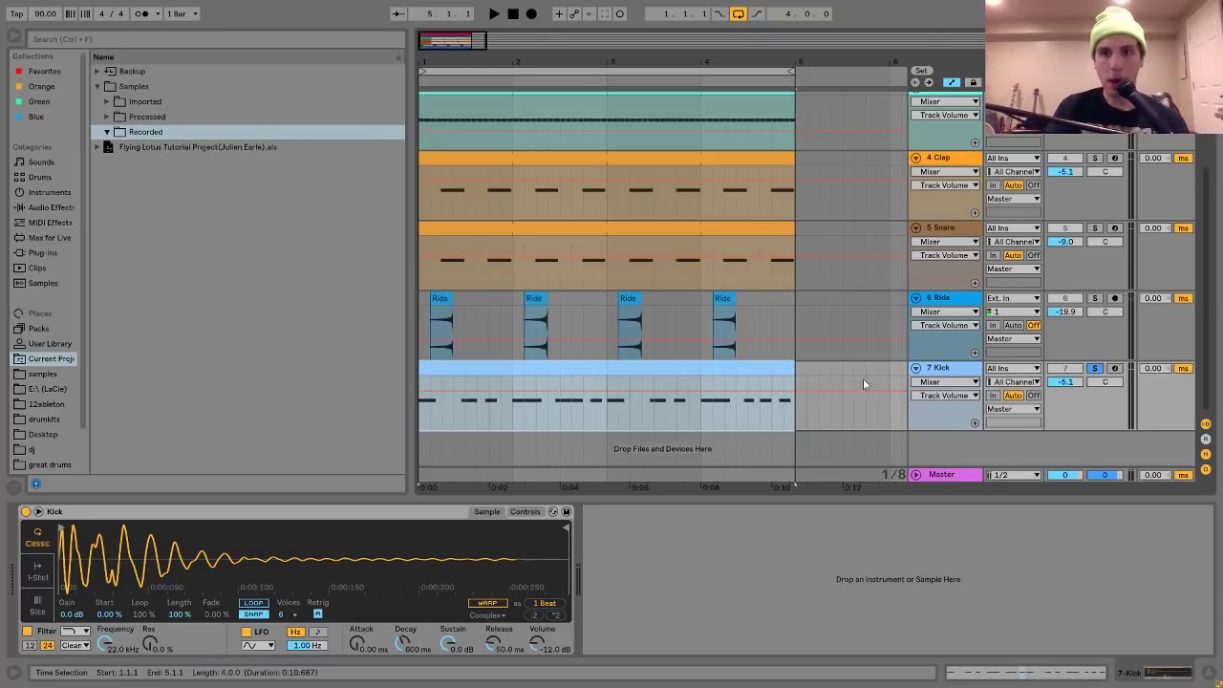
Open the Kick clip's notes, play the beat briefly, then leave the full-size note editor.
double_click(733, 363)
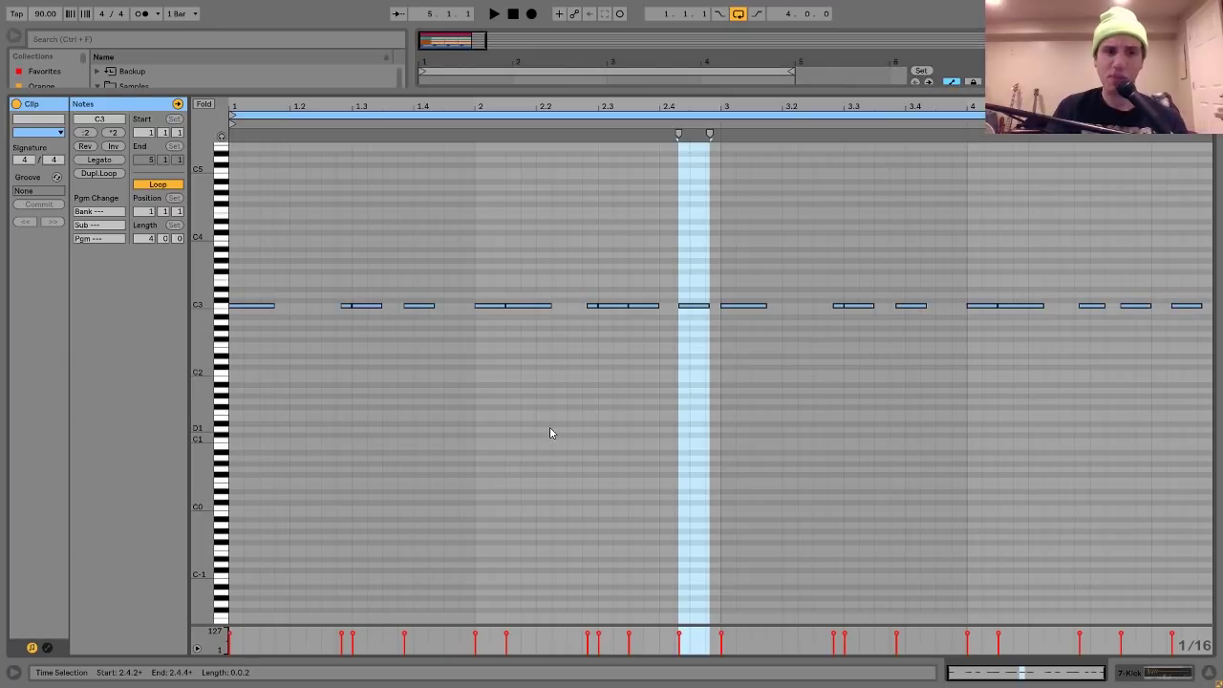
key("space")
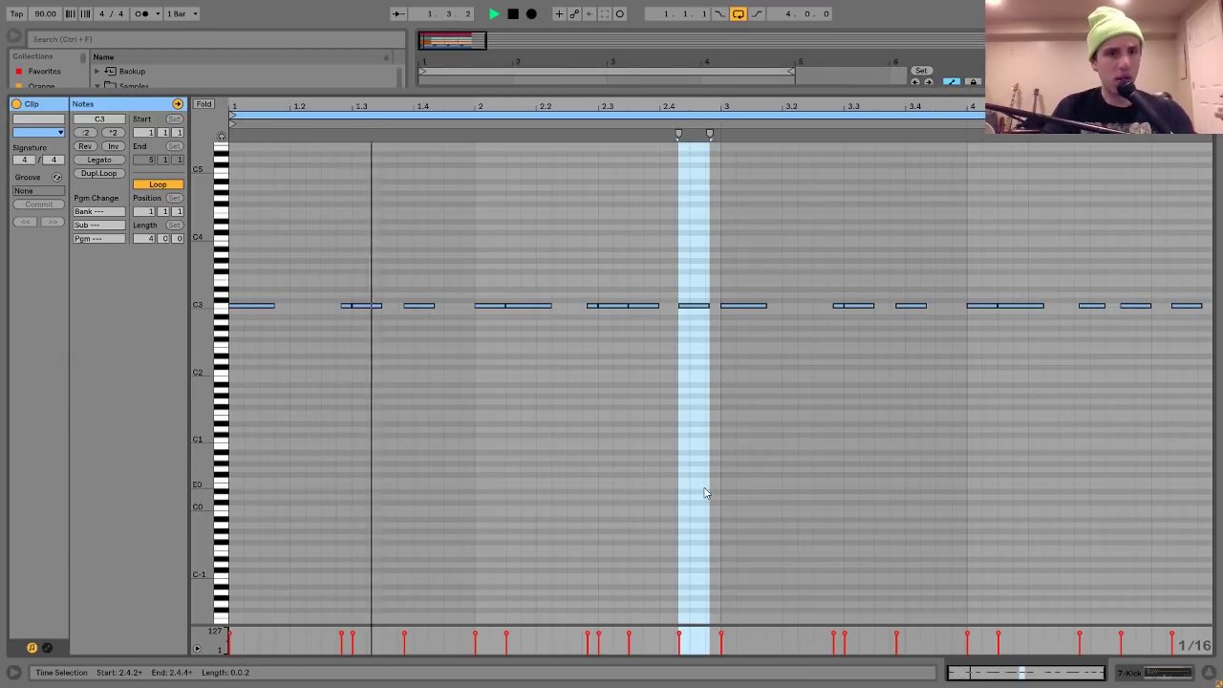
key("space")
left_click(1183, 674)
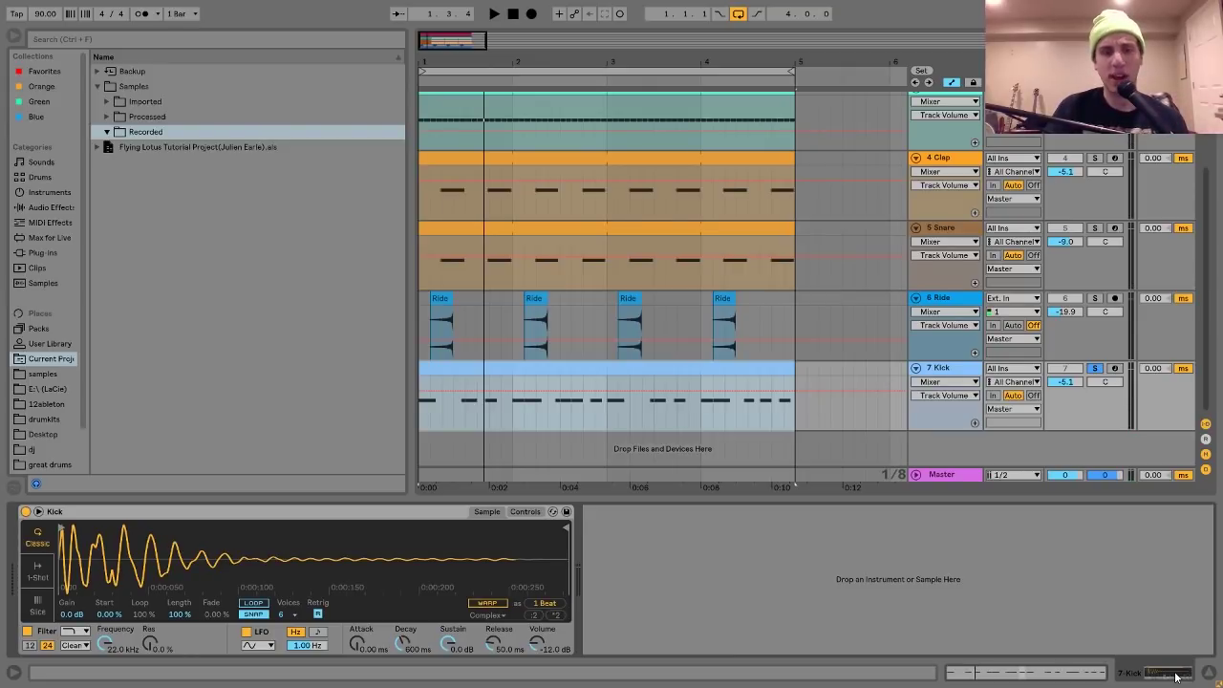
Bring back the Kick sampler, play the beat to hear the kick, then turn off the Kick track's Solo.
left_click(955, 470)
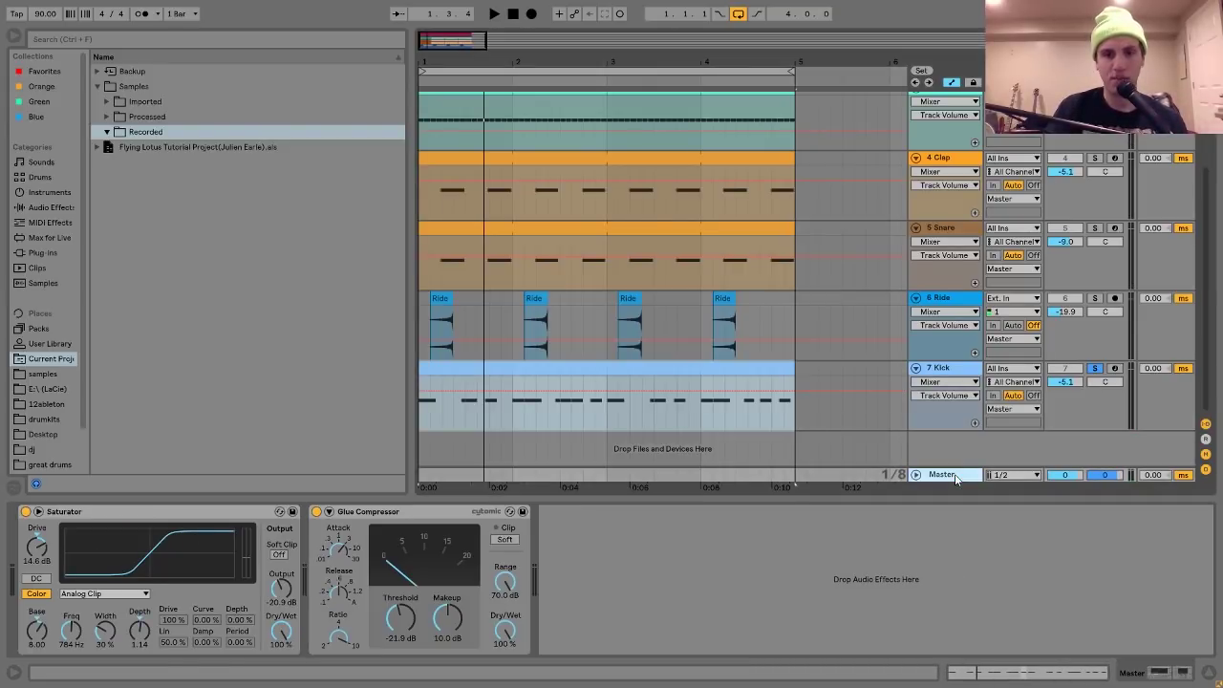
left_click(946, 370)
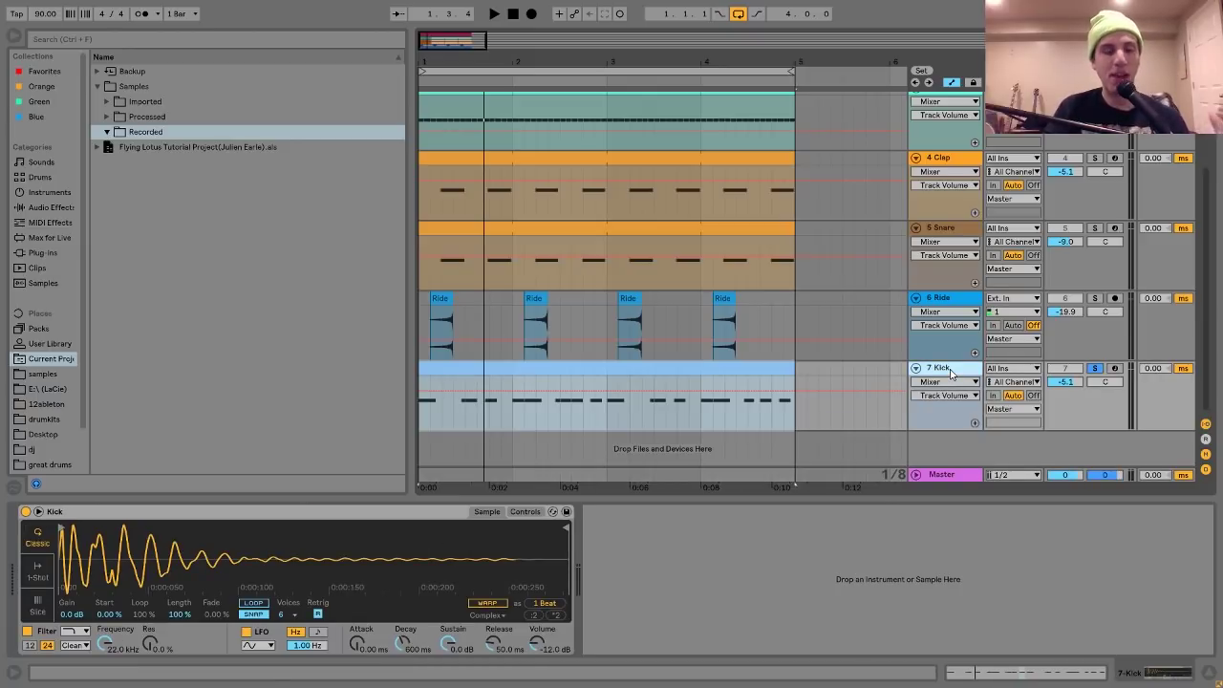
key("space")
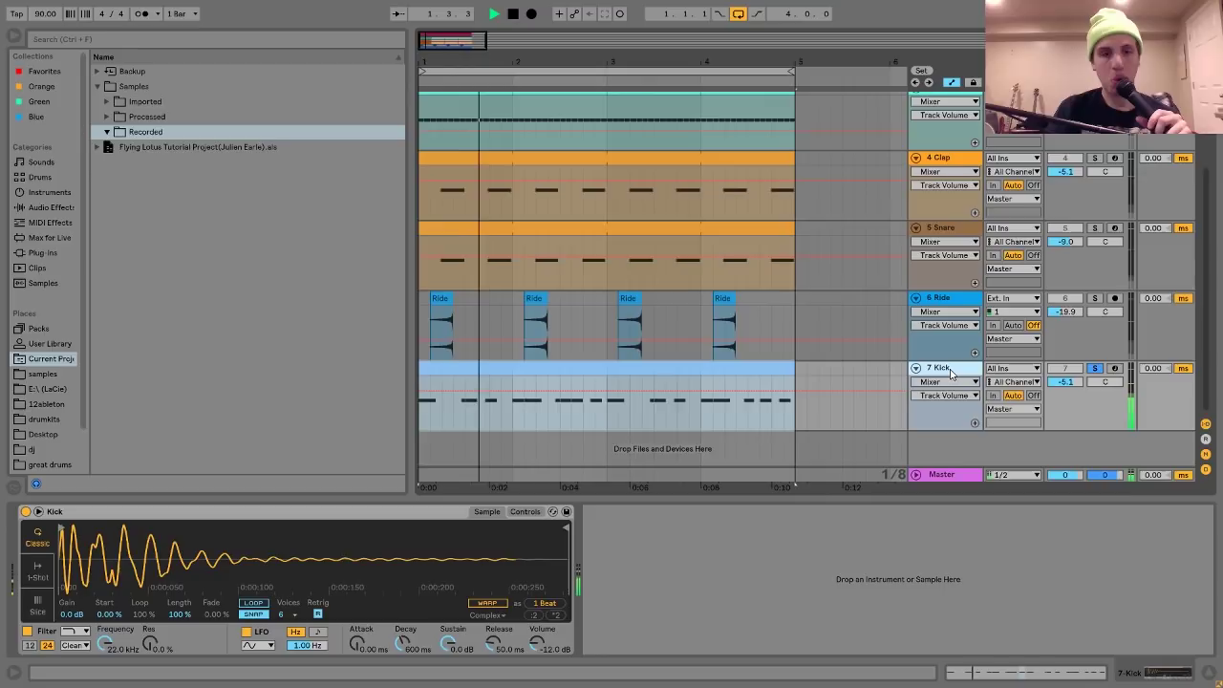
key("space")
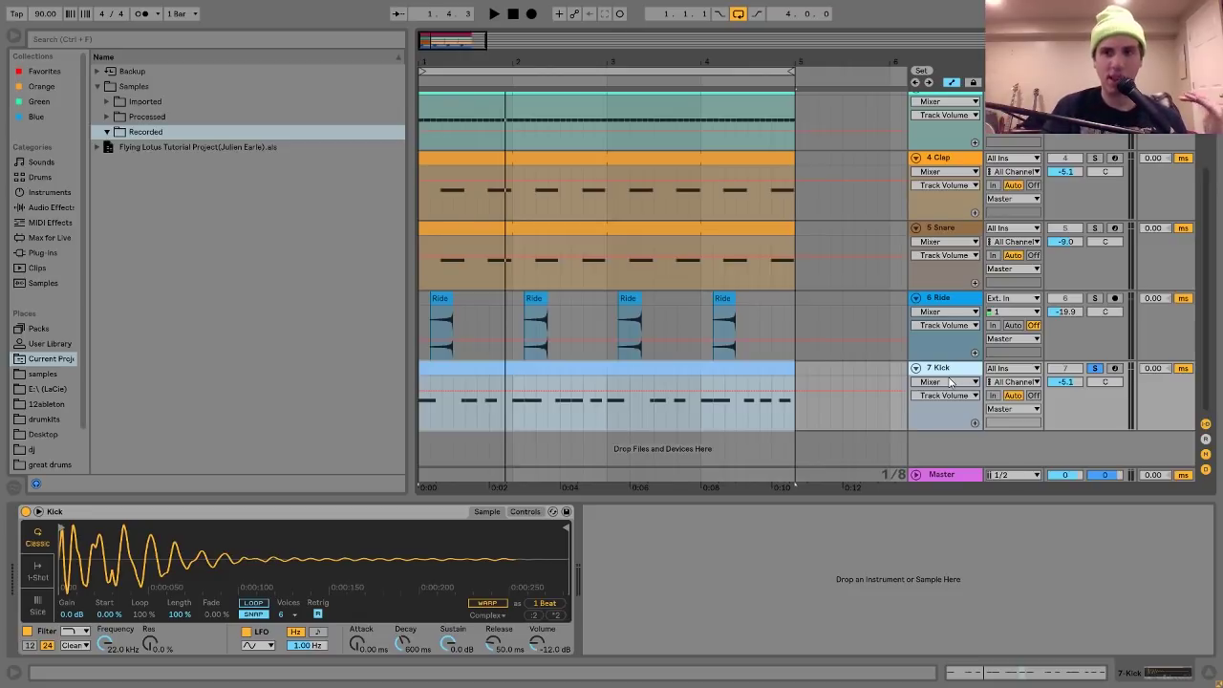
left_click(1095, 368)
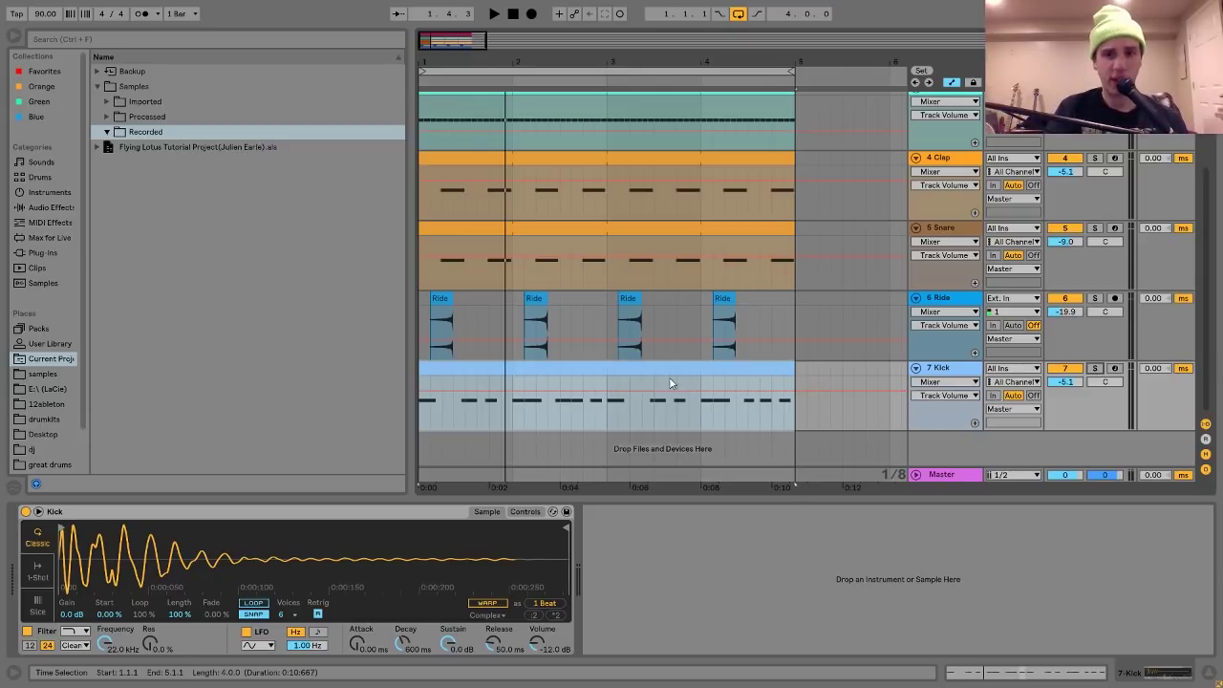
Select the Master track to show its Saturator and Glue Compressor, then switch the Glue Compressor off.
left_click(946, 475)
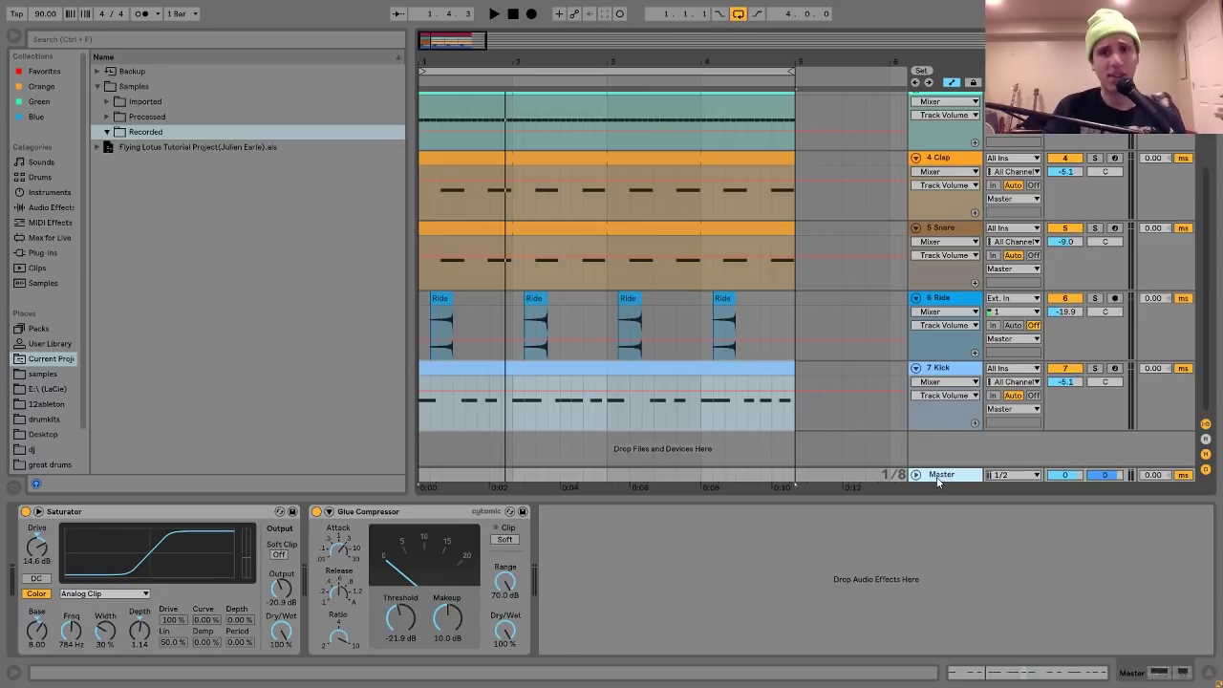
scroll(943, 462, "up", 5)
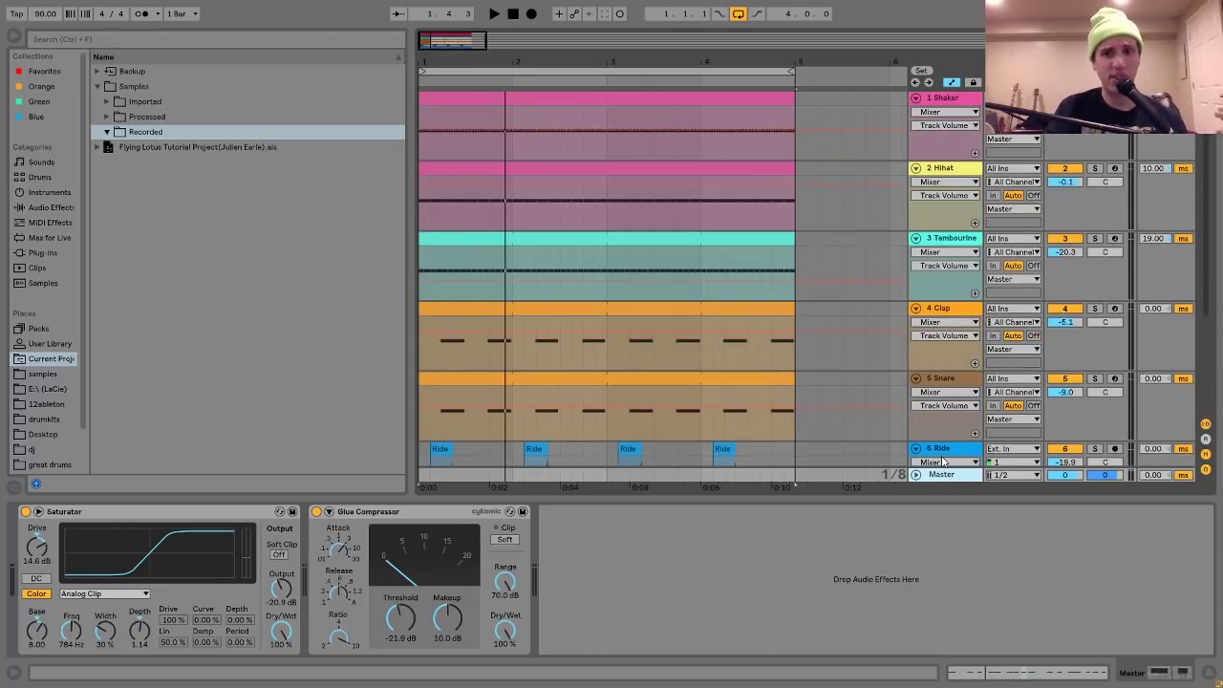
left_click(941, 451)
scroll(941, 451, "down", 3)
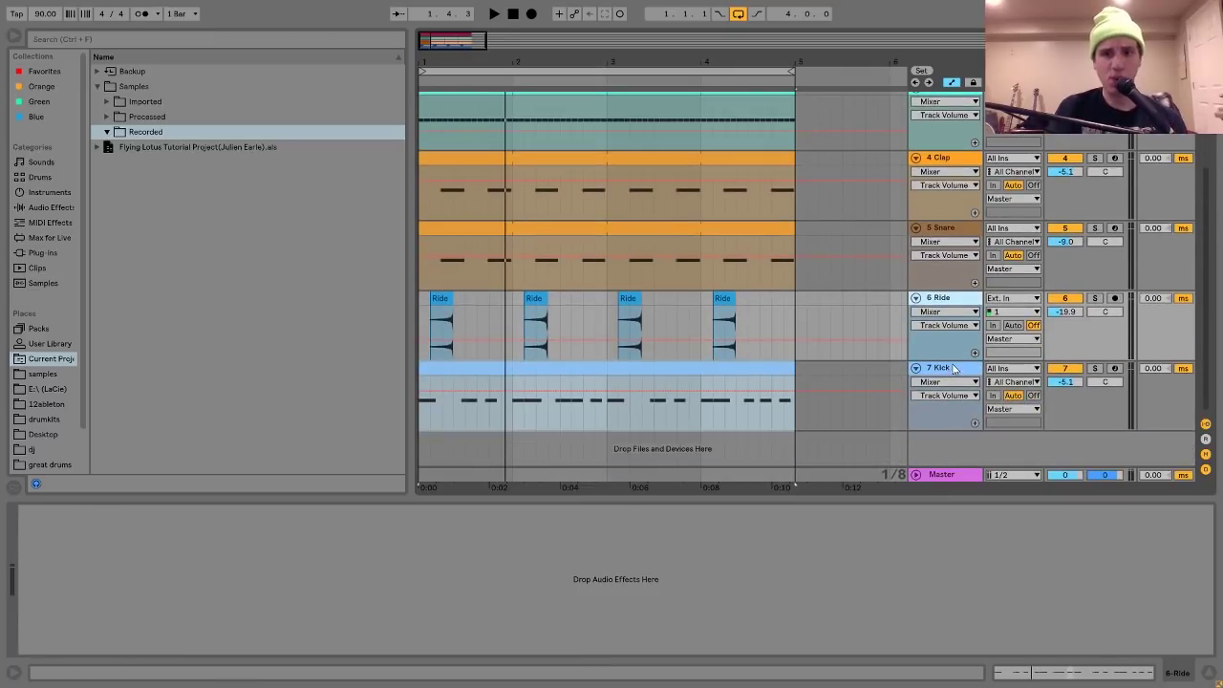
left_click(952, 367)
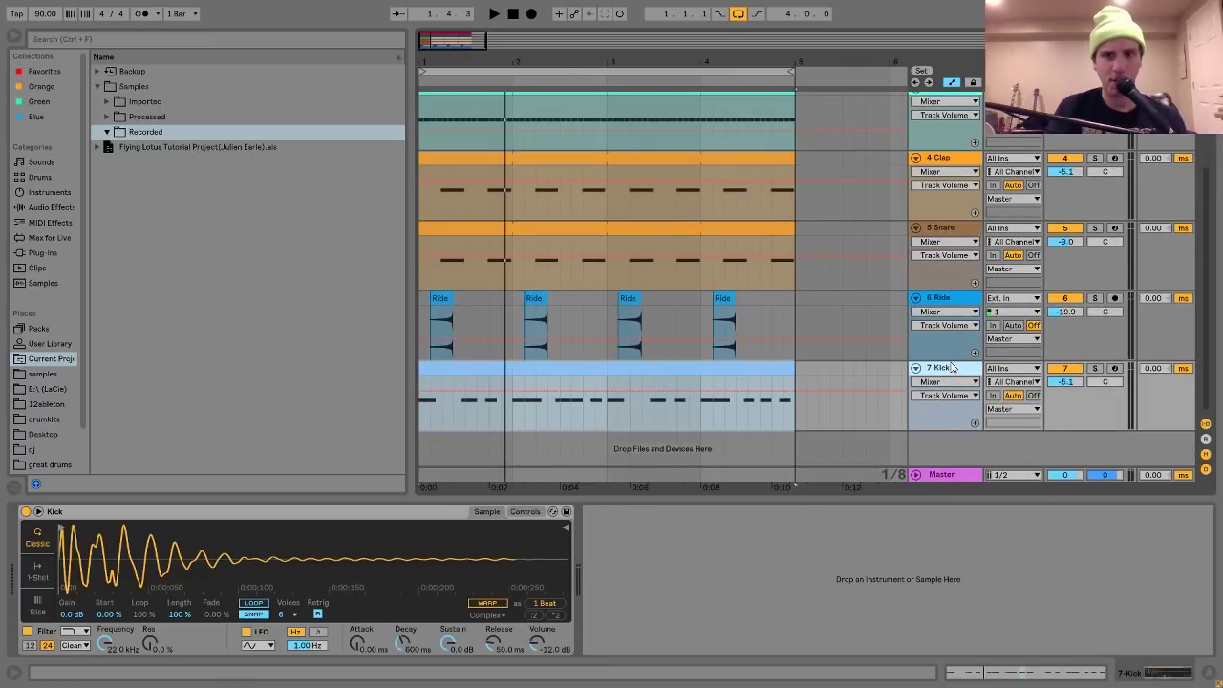
left_click(935, 475)
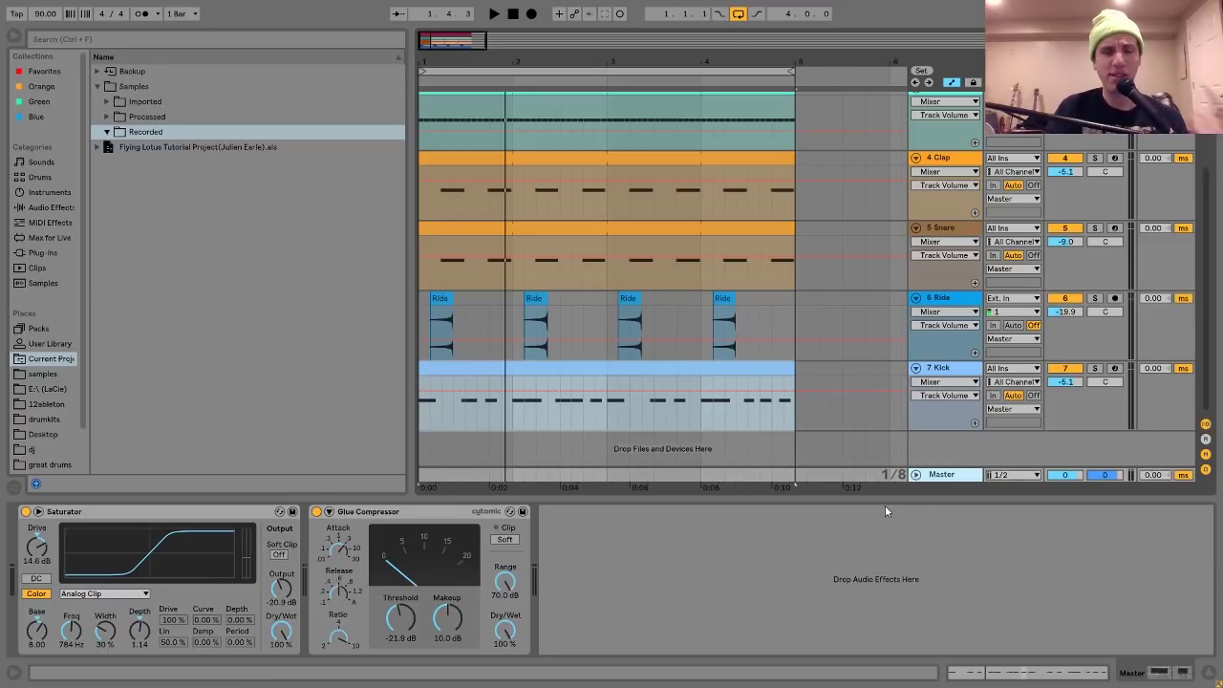
left_click(104, 524)
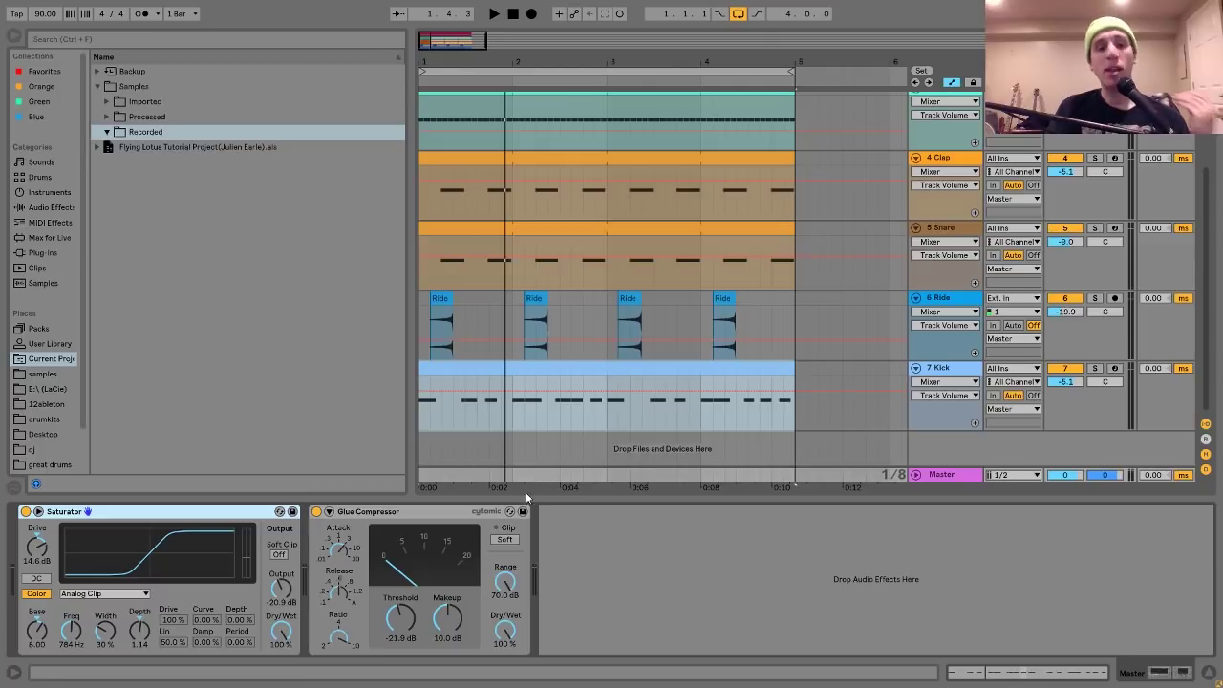
left_click(316, 511)
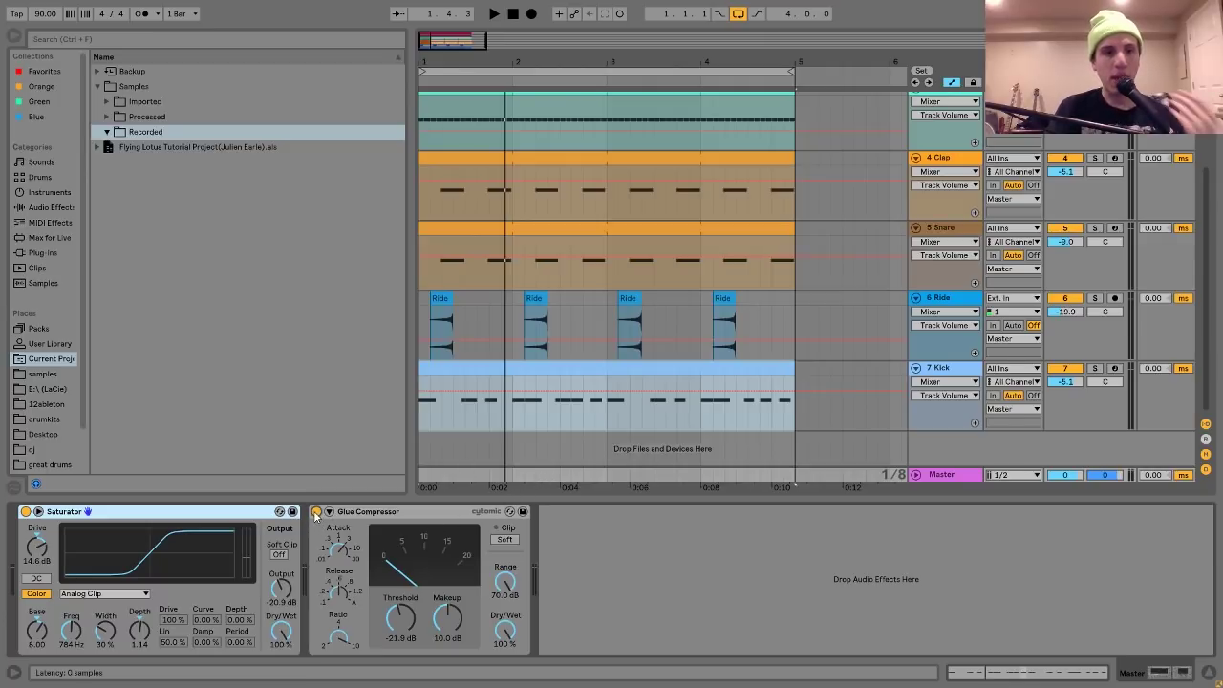
Bypass the master Saturator and play the drums unprocessed.
left_click(26, 512)
key("space")
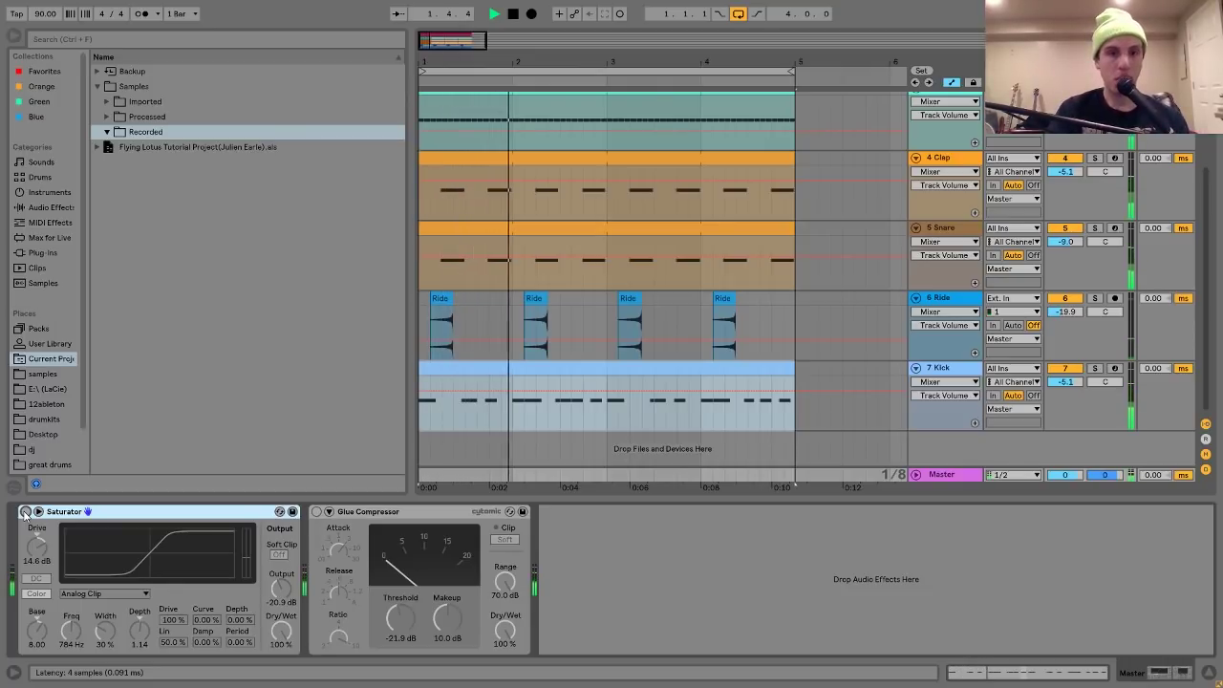
key("space")
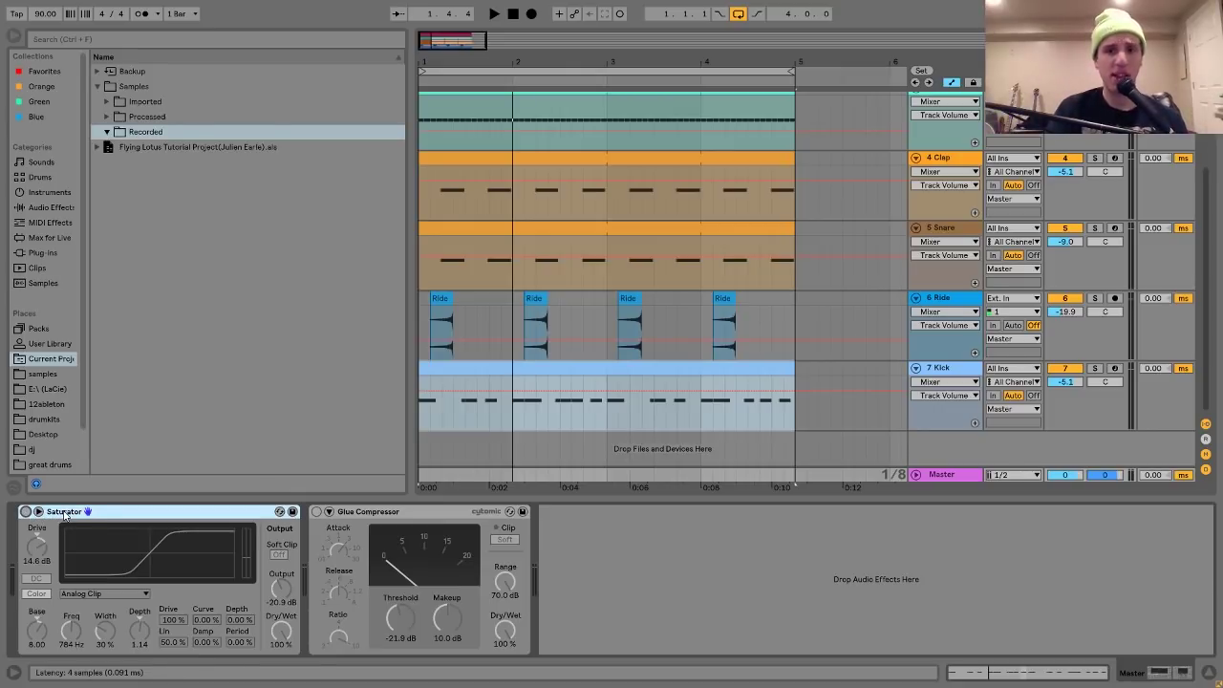
Show the Master effect chain with the Saturator focused, and clear the time selection to 1.1.1.
key("Up")
key("Up")
key("Up")
key("Up")
key("Up")
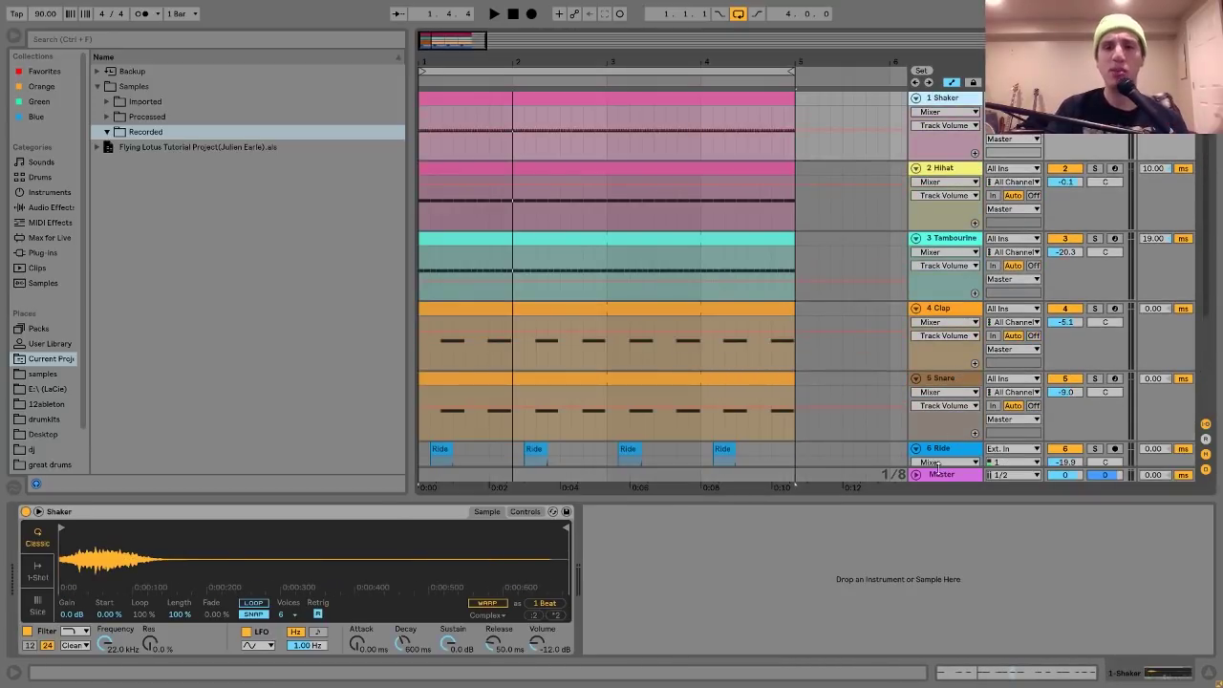
left_click(946, 449)
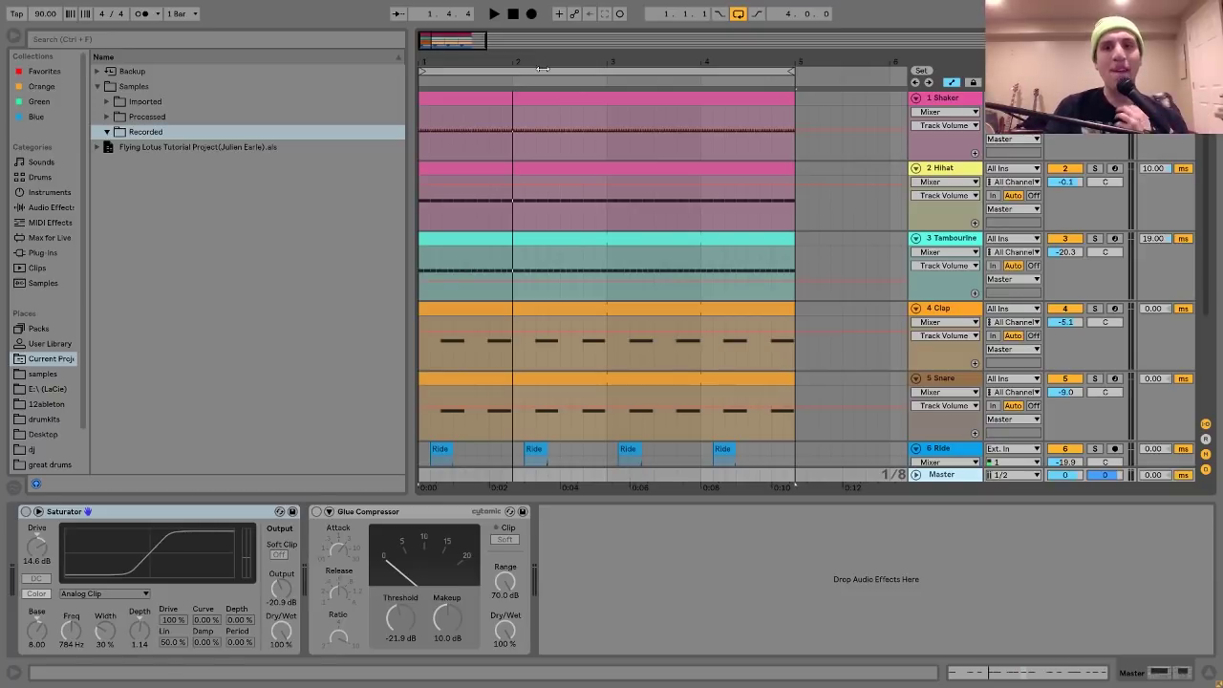
scroll(626, 195, "down", 5)
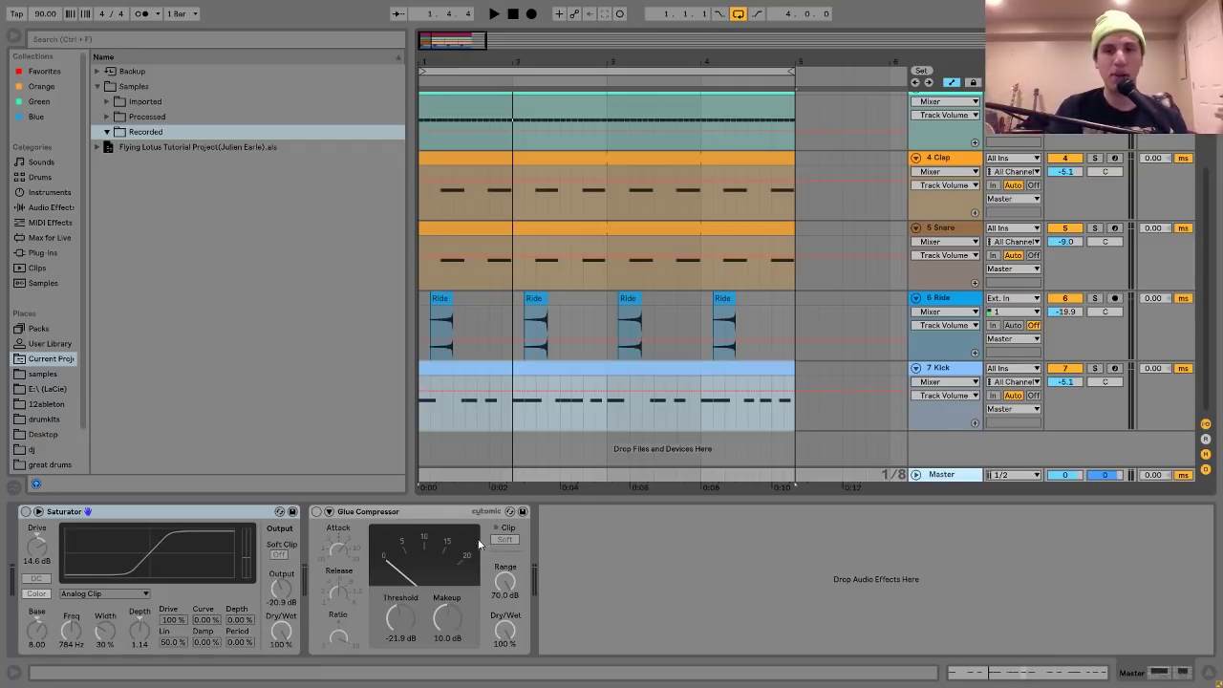
left_click(96, 517)
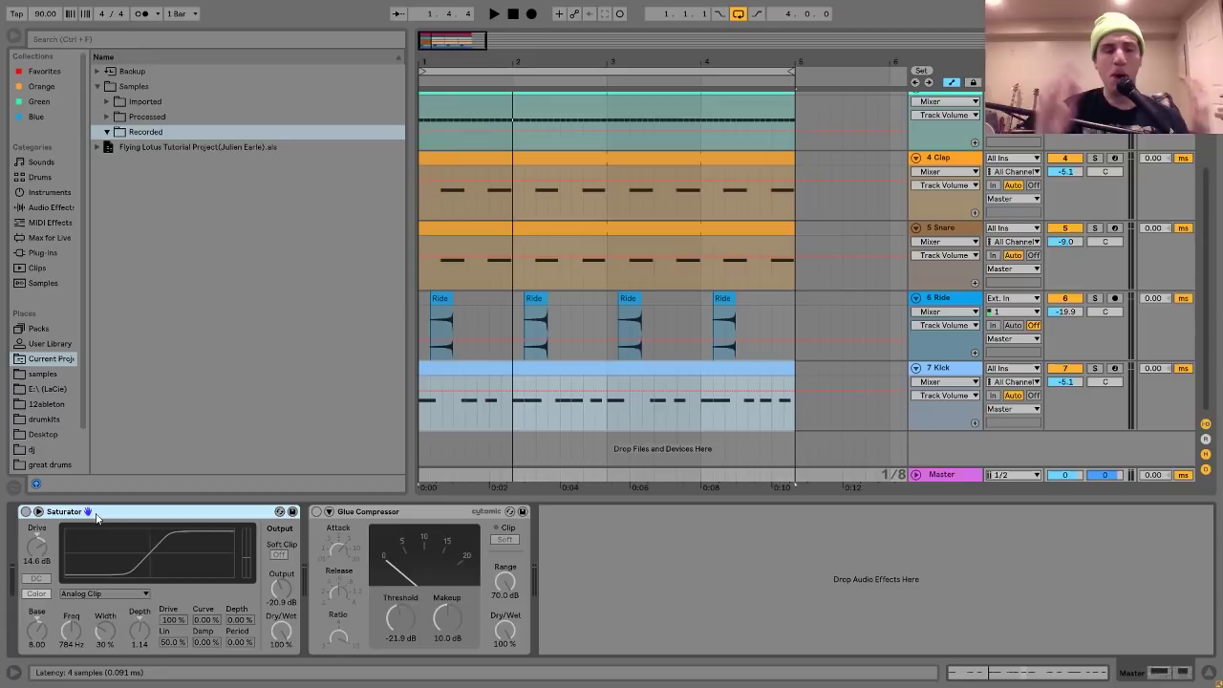
scroll(515, 360, "up", 5)
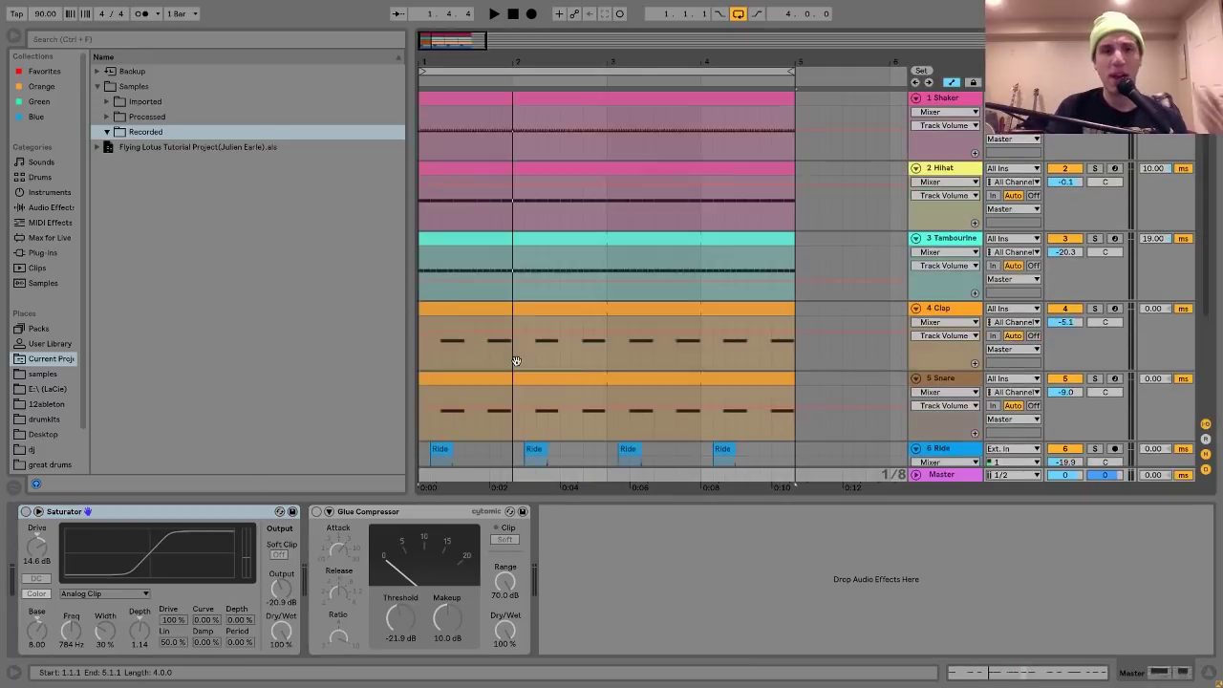
scroll(515, 360, "down", 5)
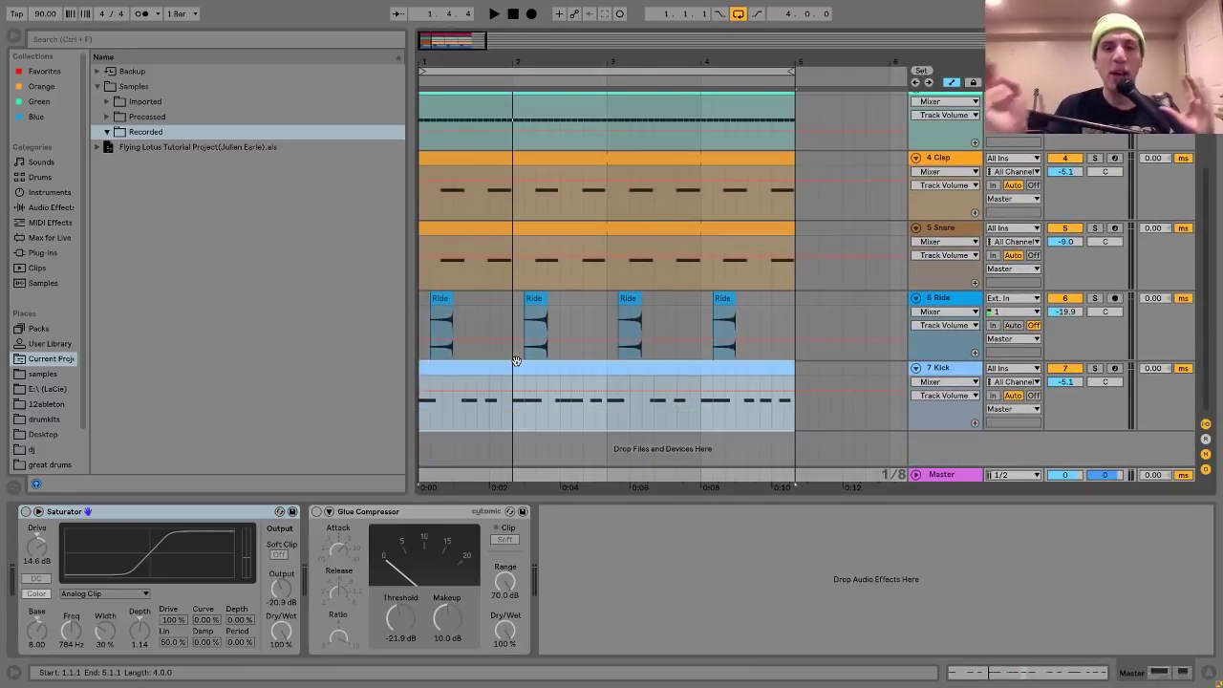
left_click(419, 477)
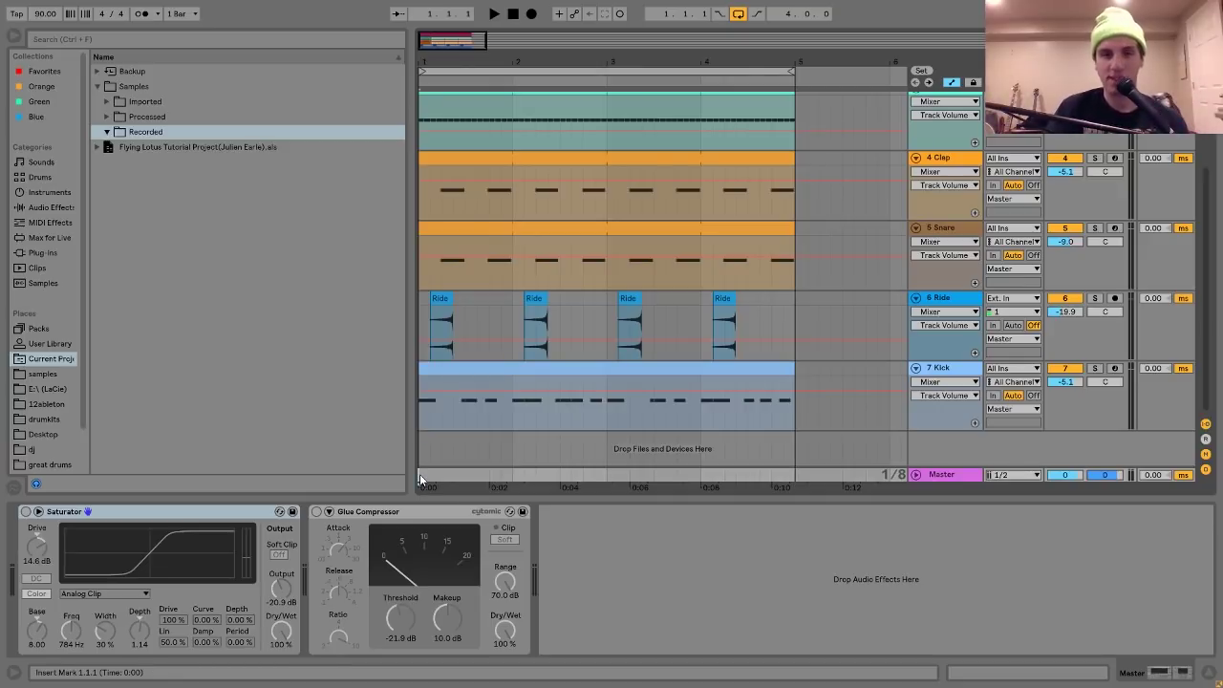
Turn the master Saturator back on and play the beat with only saturation.
left_click(26, 511)
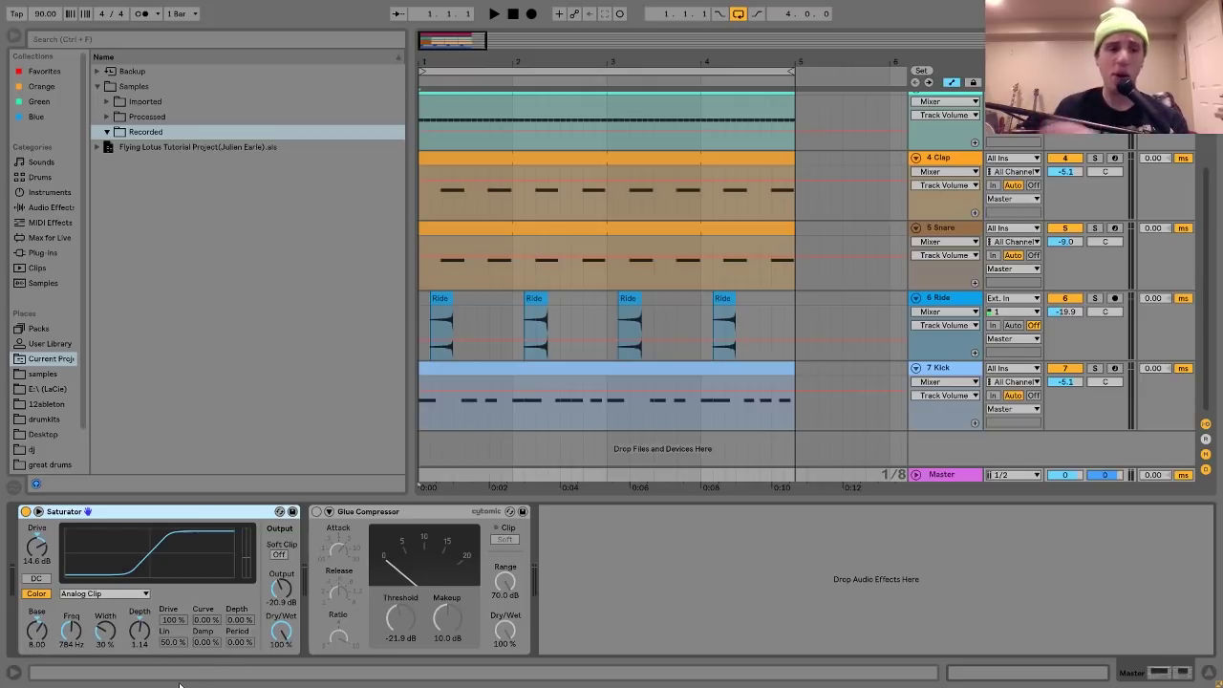
key("space")
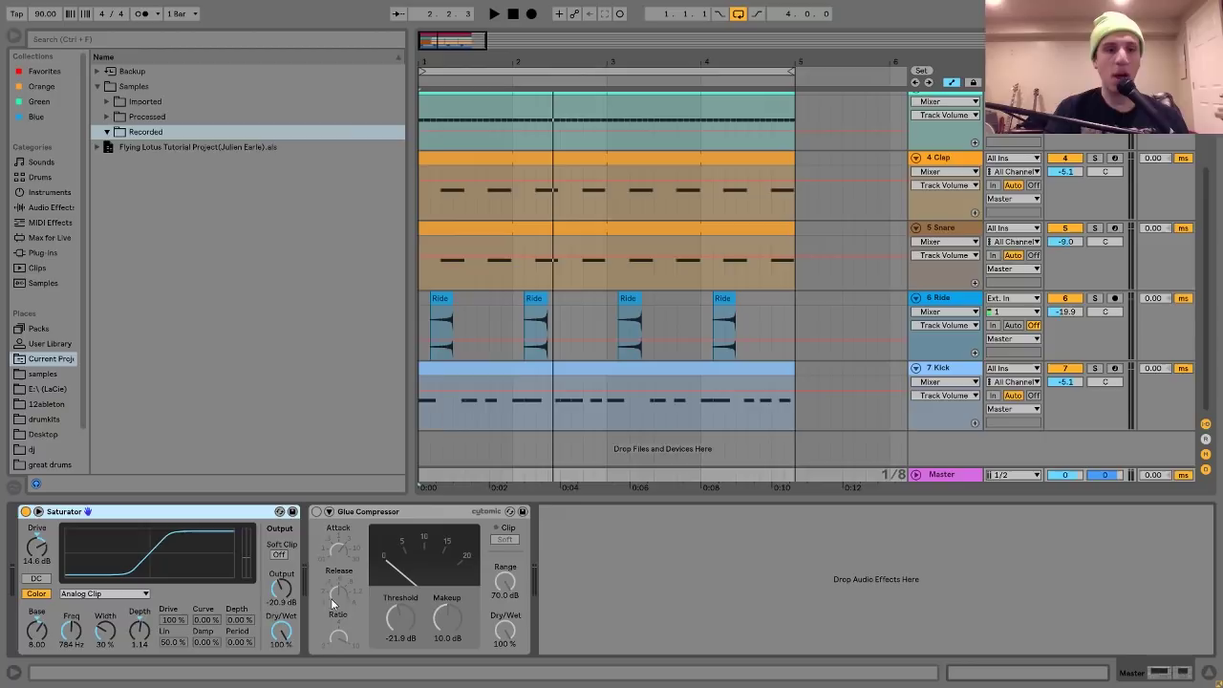
Switch the Glue Compressor back on and lower its threshold to -22.9 dB during playback.
left_click(317, 512)
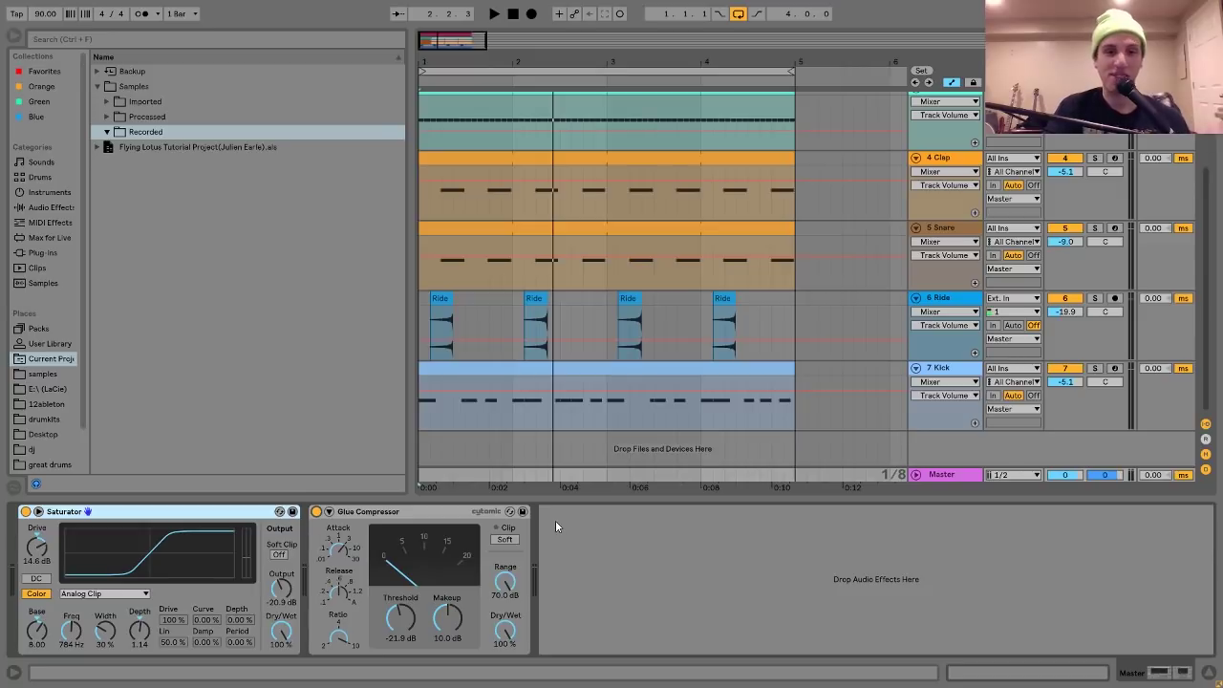
left_click(410, 512)
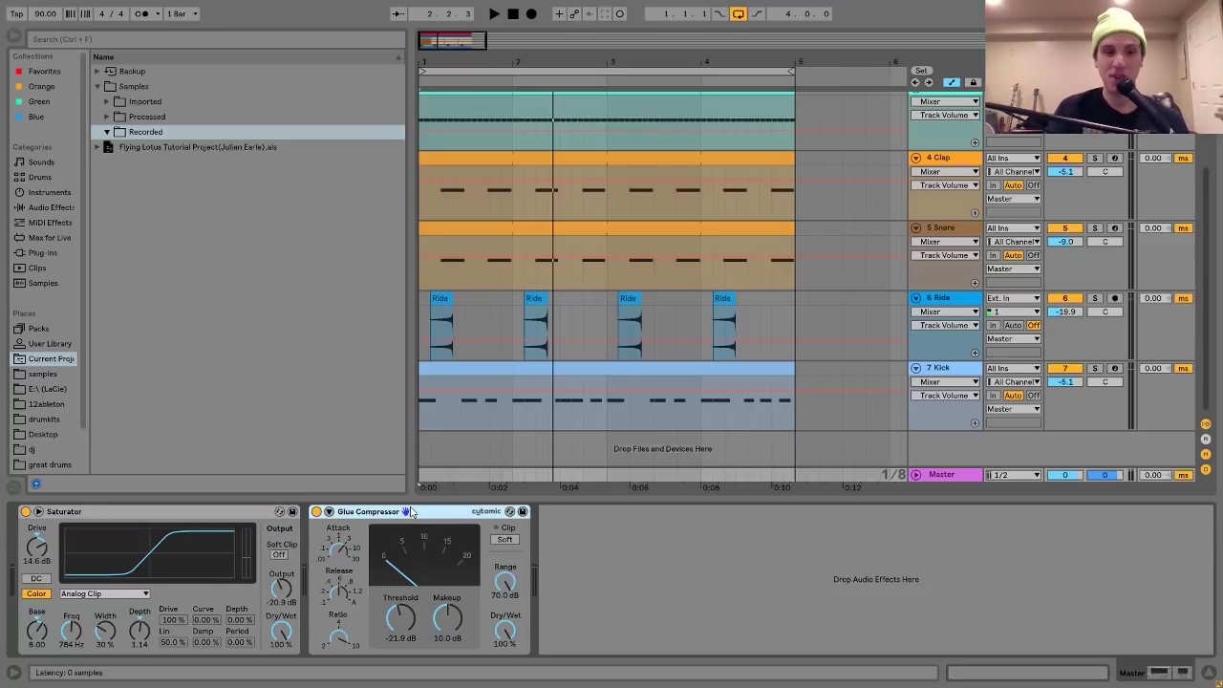
key("space")
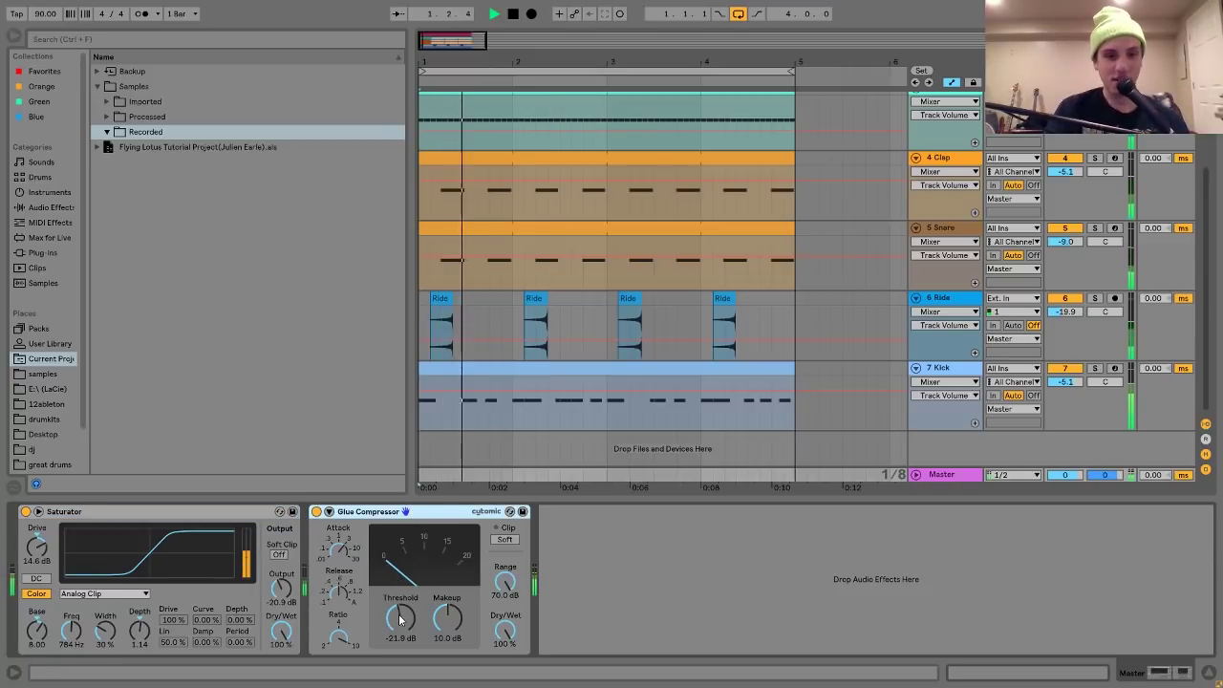
left_click_drag(402, 619, 421, 623)
key("space")
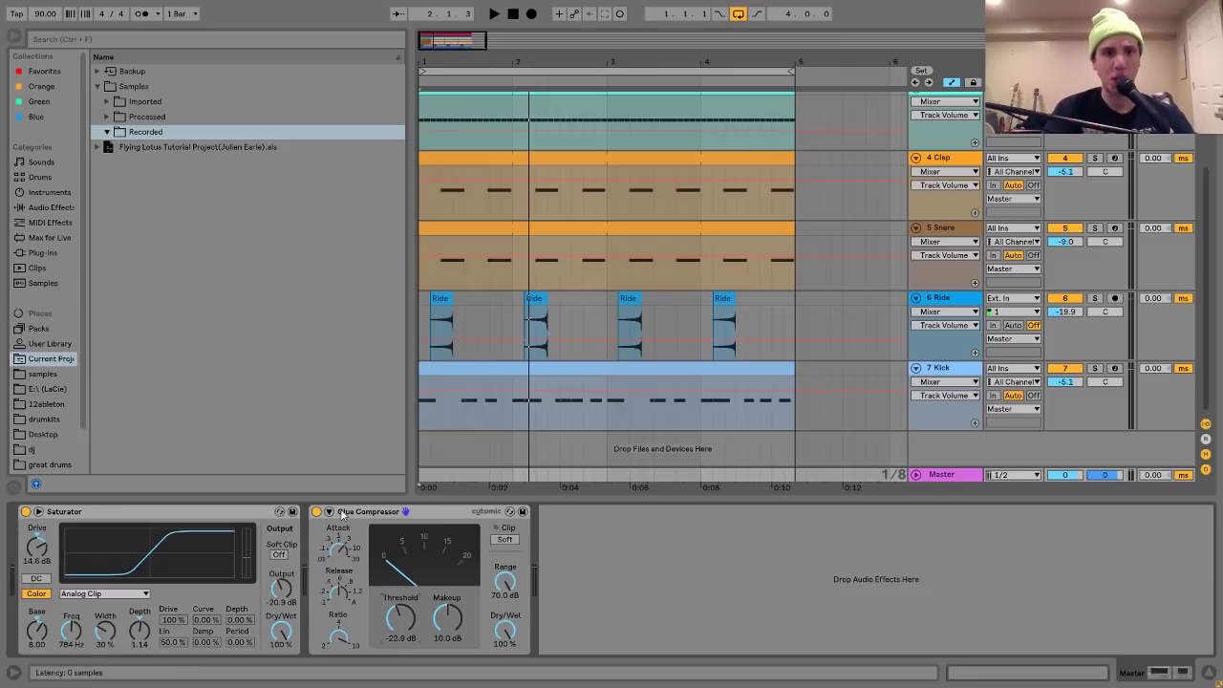
Replay the beat while lowering the threshold toward -34 dB, settling at -31.7 dB.
key("space")
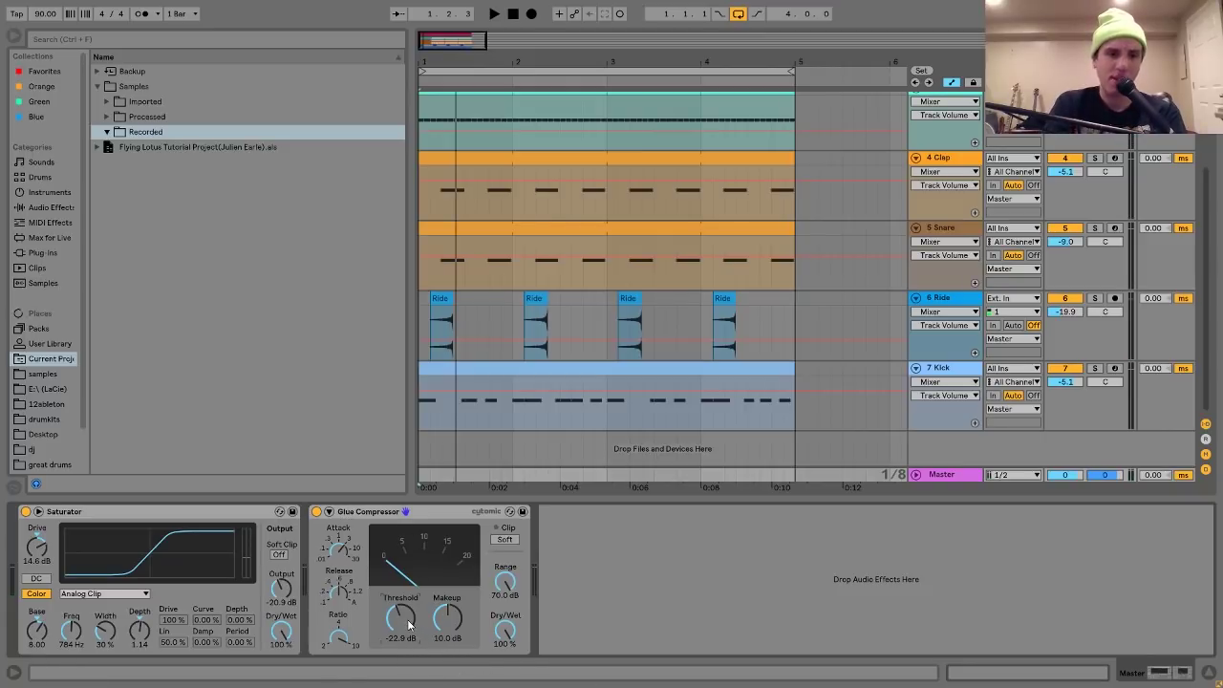
key("space")
left_click_drag(409, 623, 409, 648)
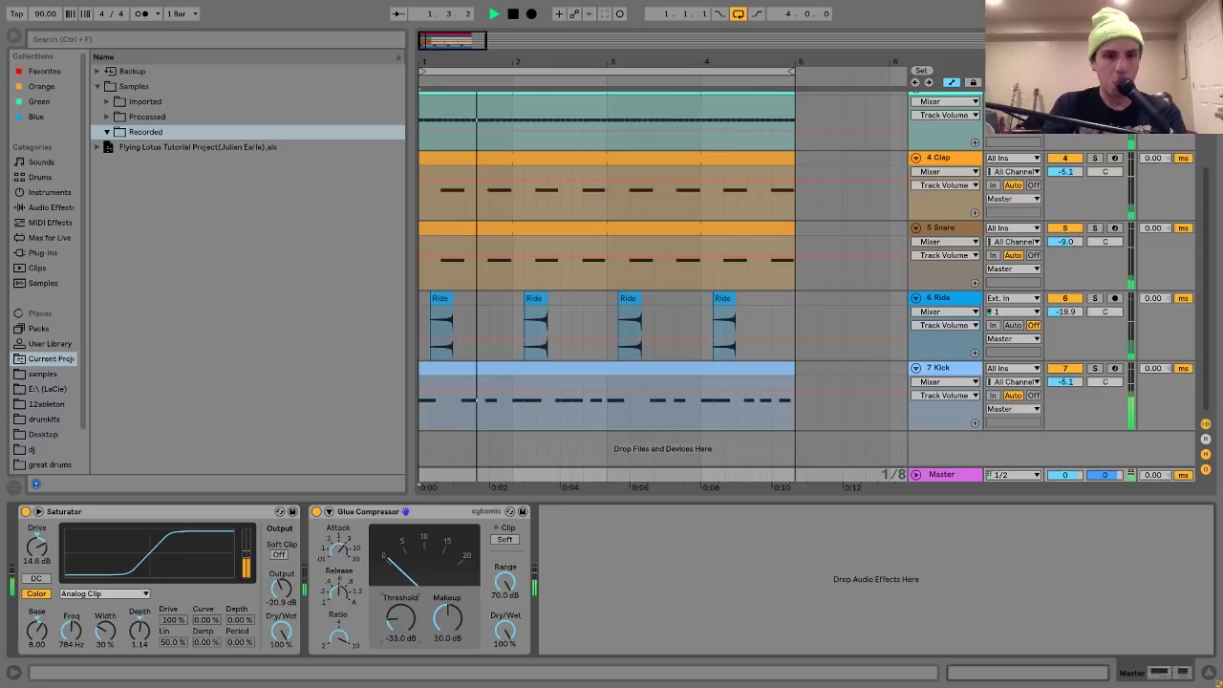
left_click_drag(409, 616, 409, 621)
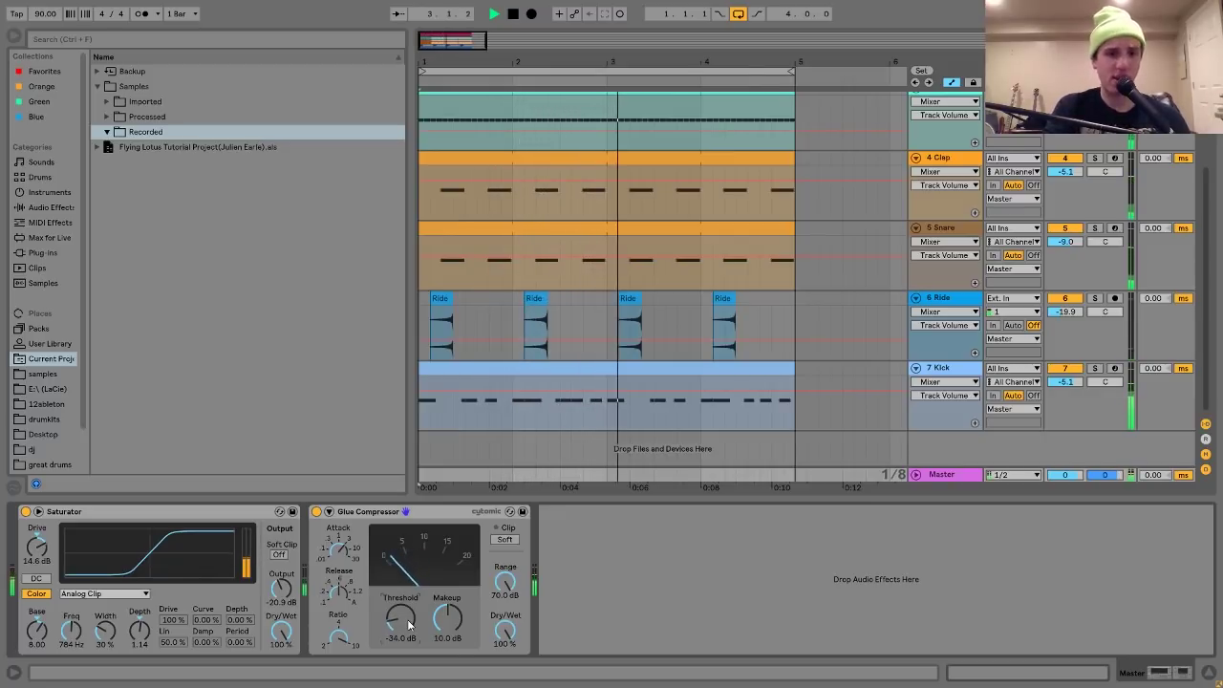
key("space")
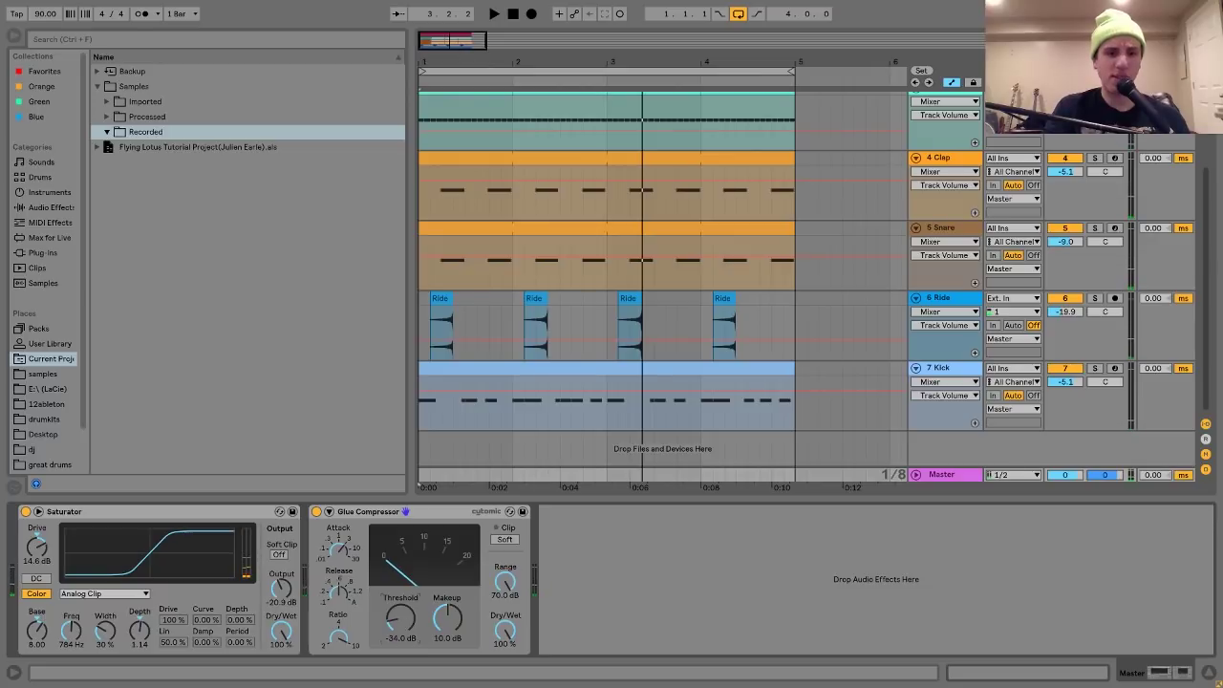
key("space")
left_click_drag(409, 622, 409, 614)
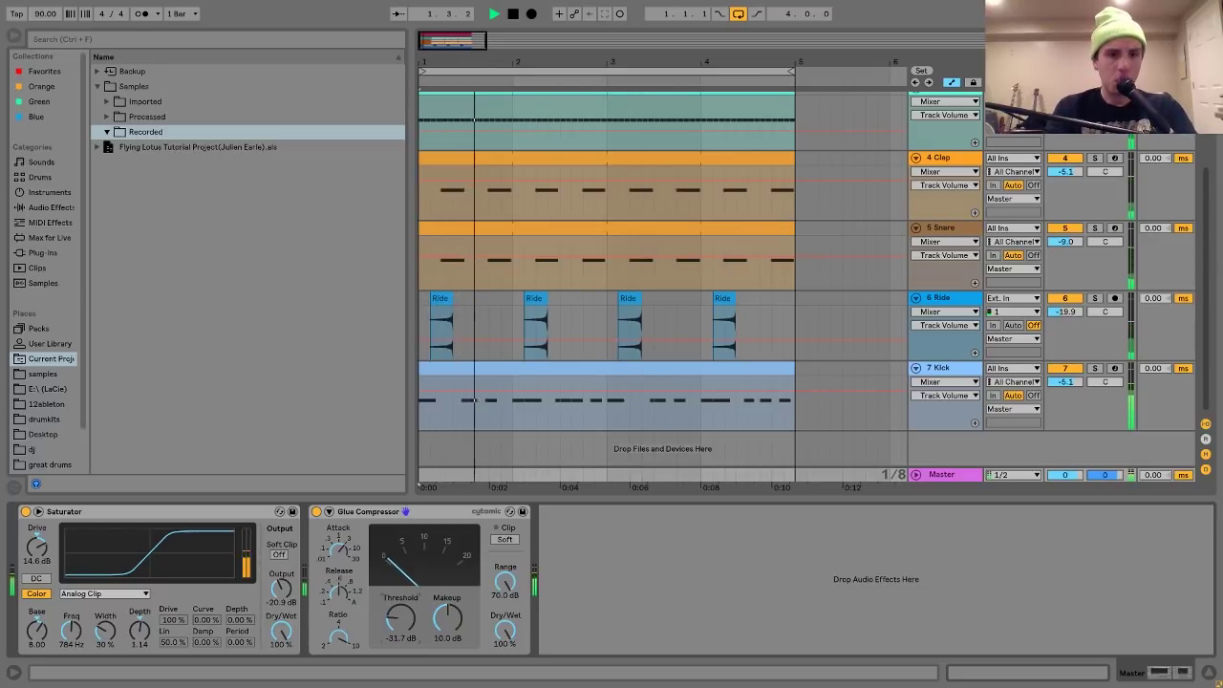
key("space")
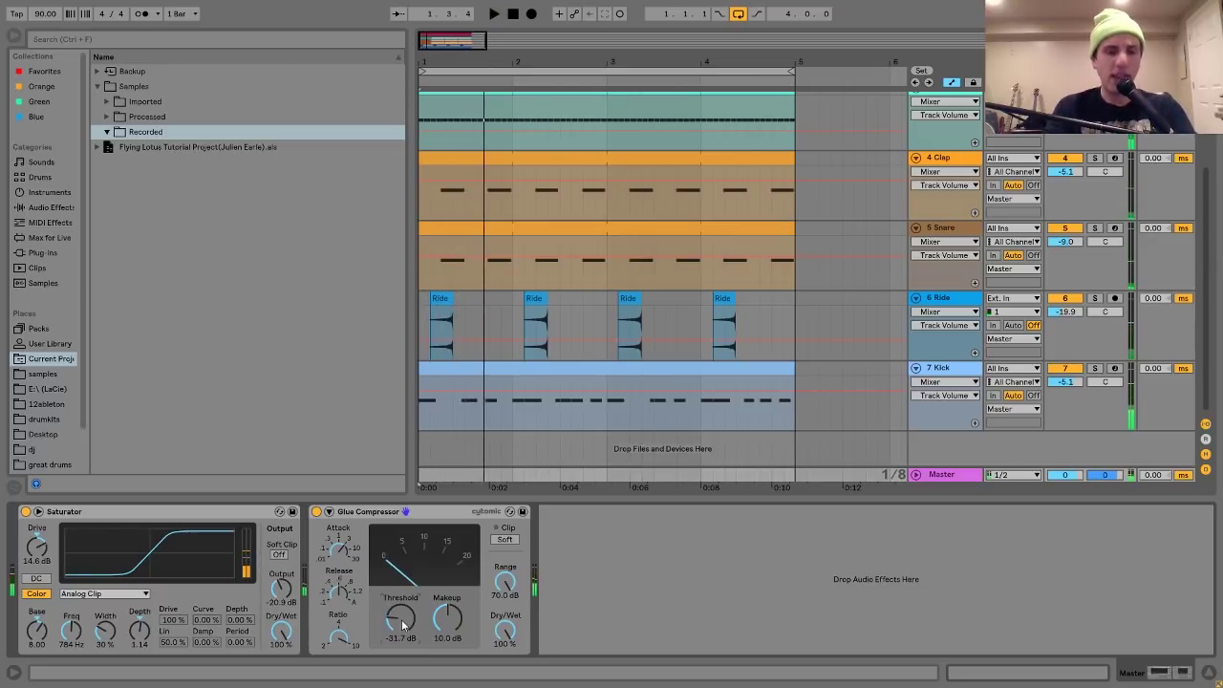
left_click(379, 512)
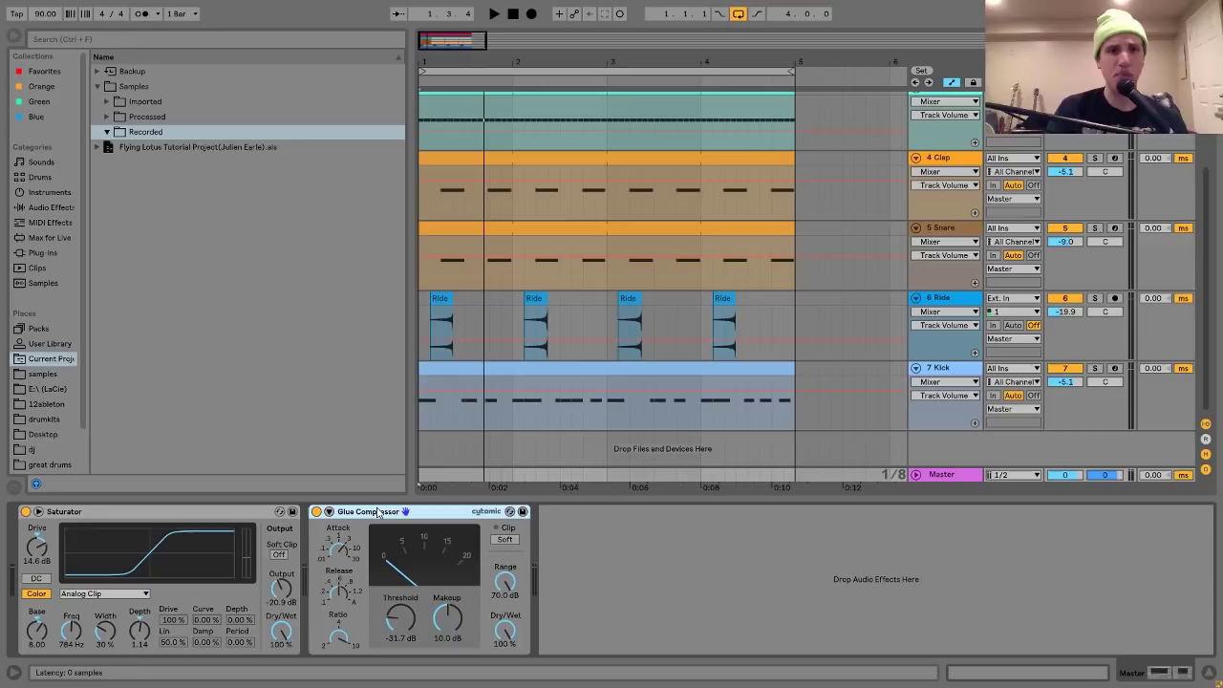
scroll(760, 273, "up", 5)
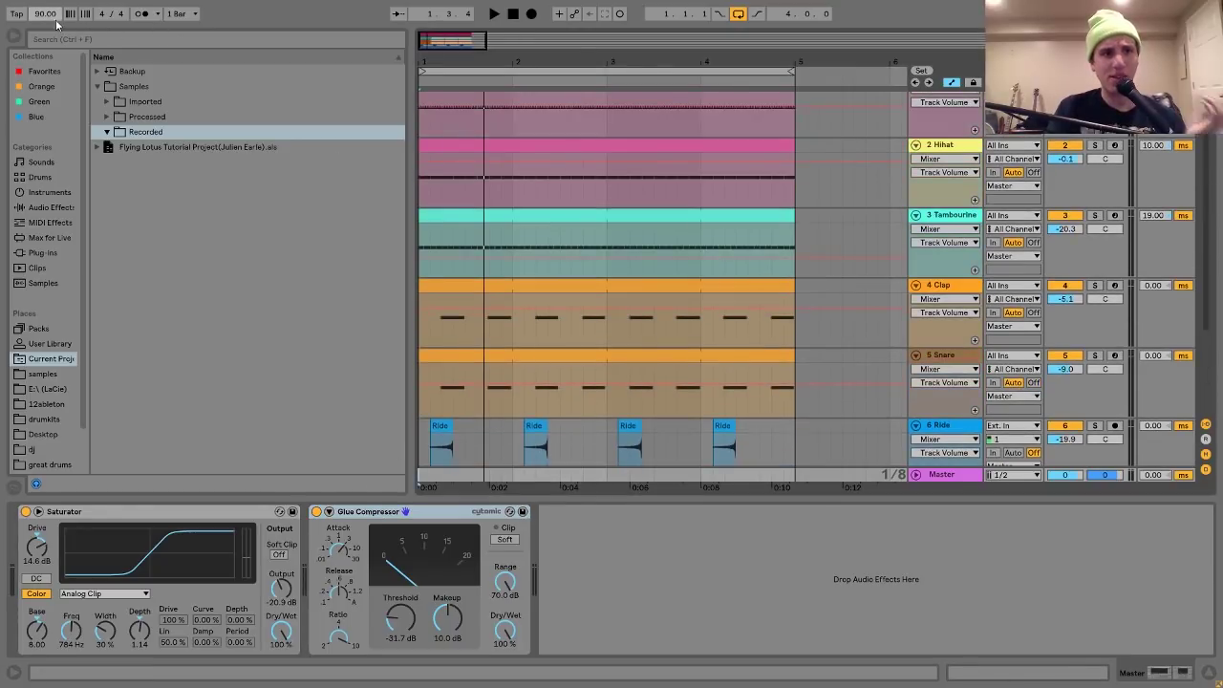
scroll(646, 169, "up", 1)
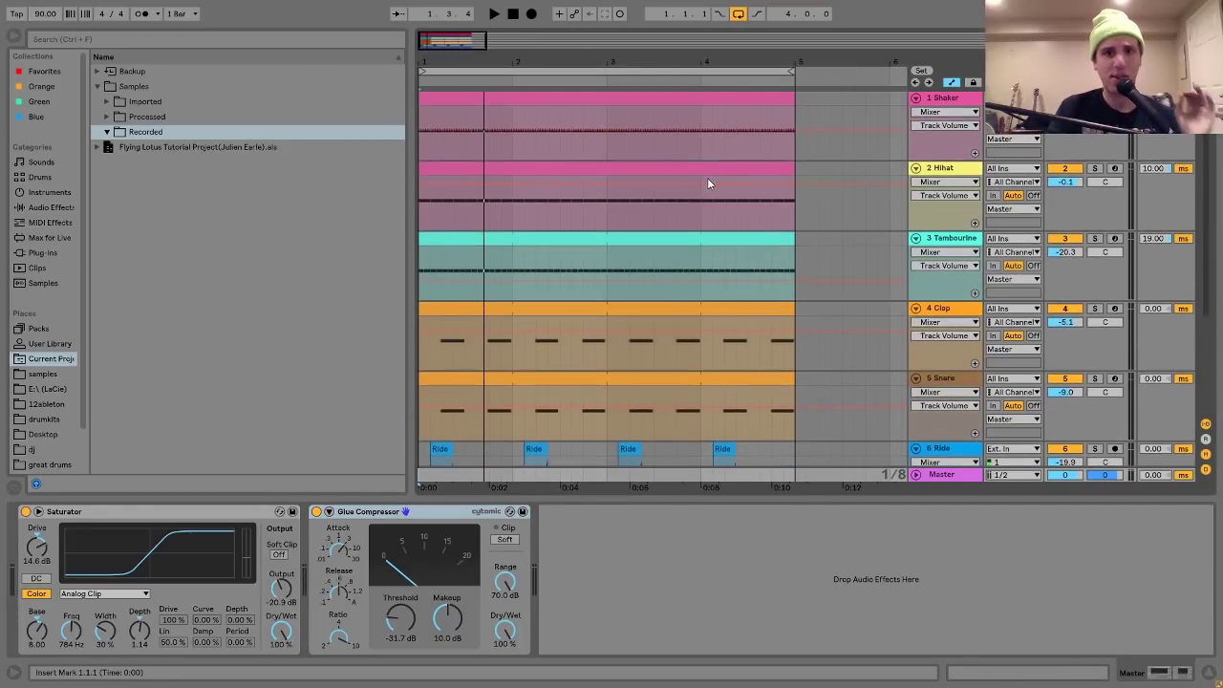
scroll(708, 177, "down", 3)
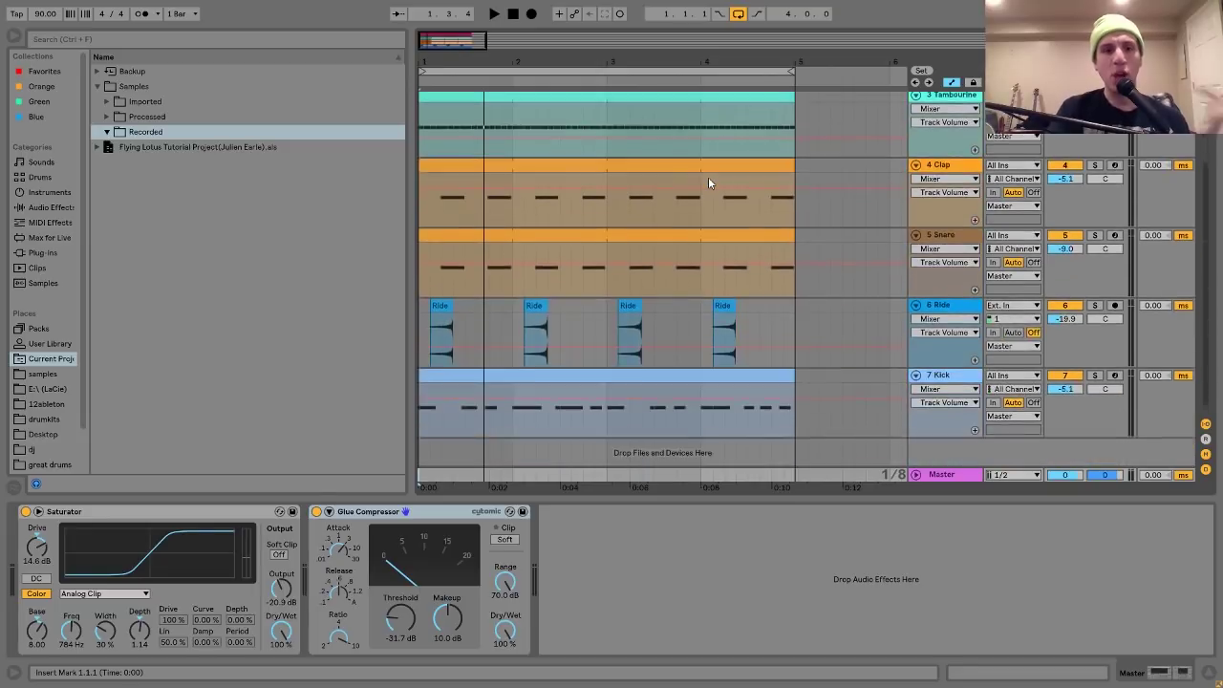
scroll(708, 177, "down", 1)
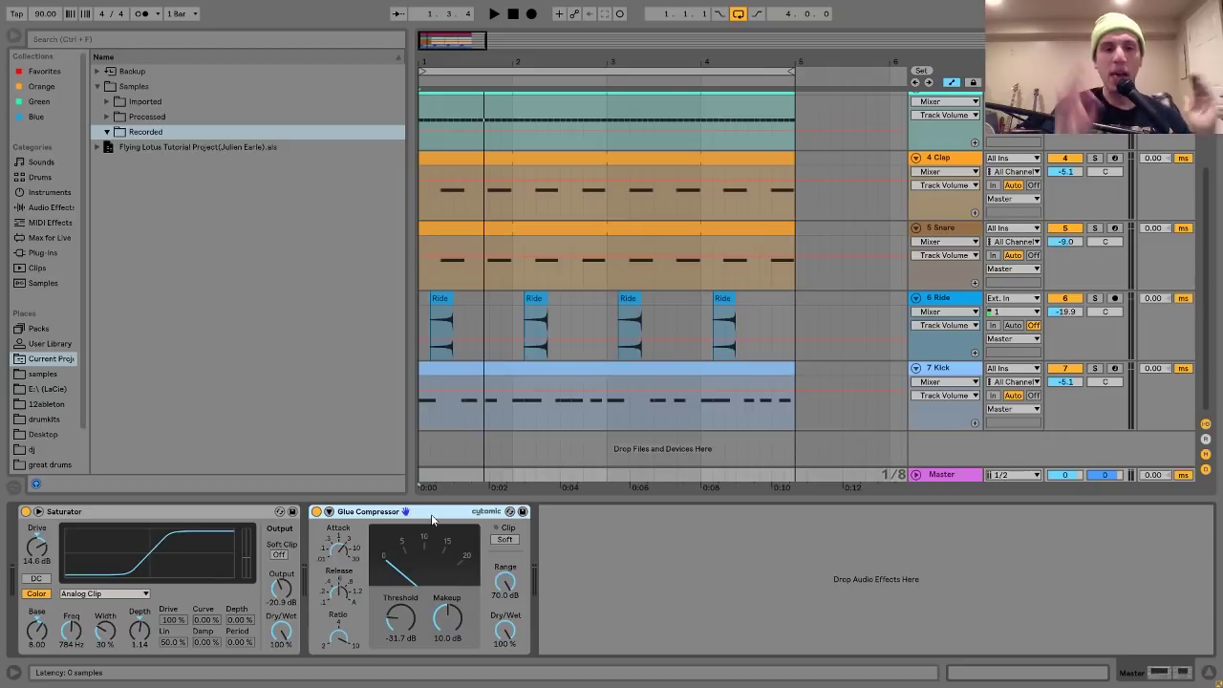
scroll(624, 336, "up", 5)
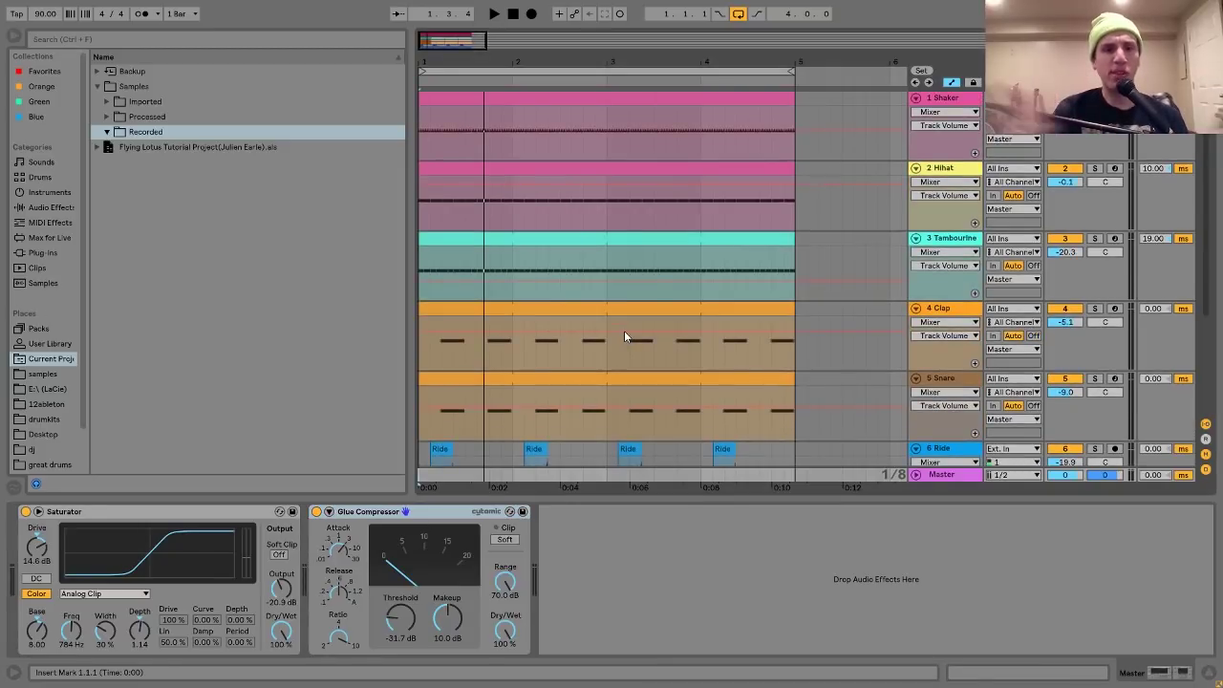
scroll(623, 334, "down", 4)
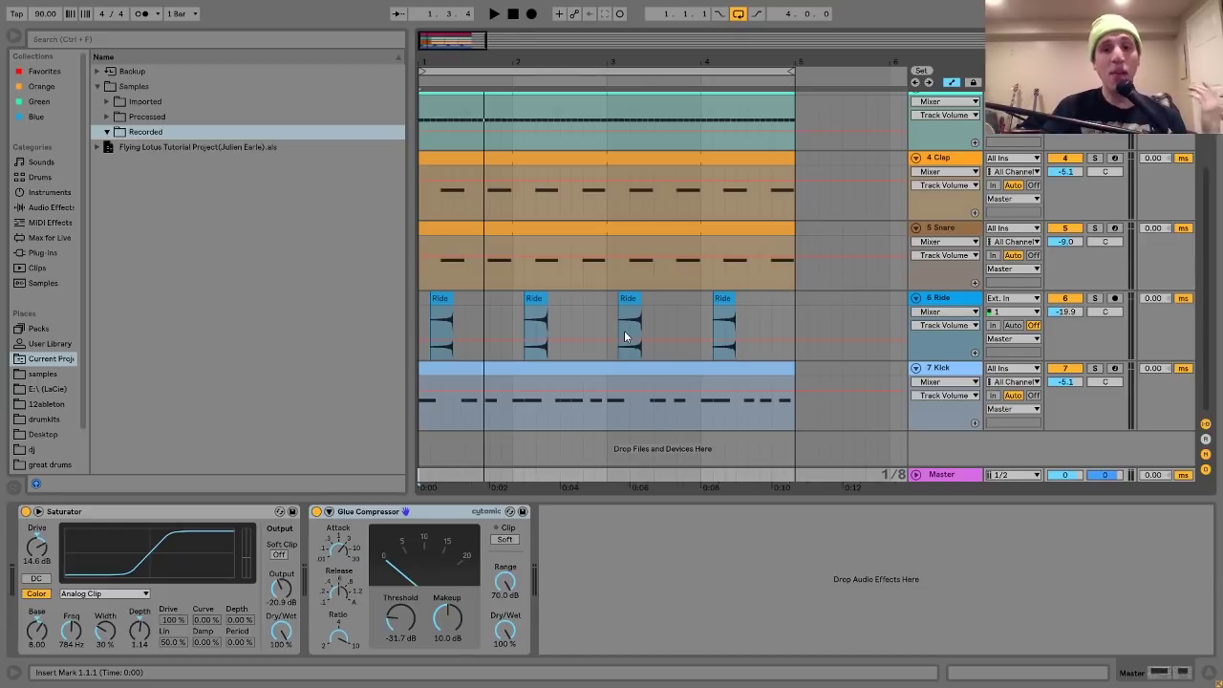
scroll(626, 335, "up", 3)
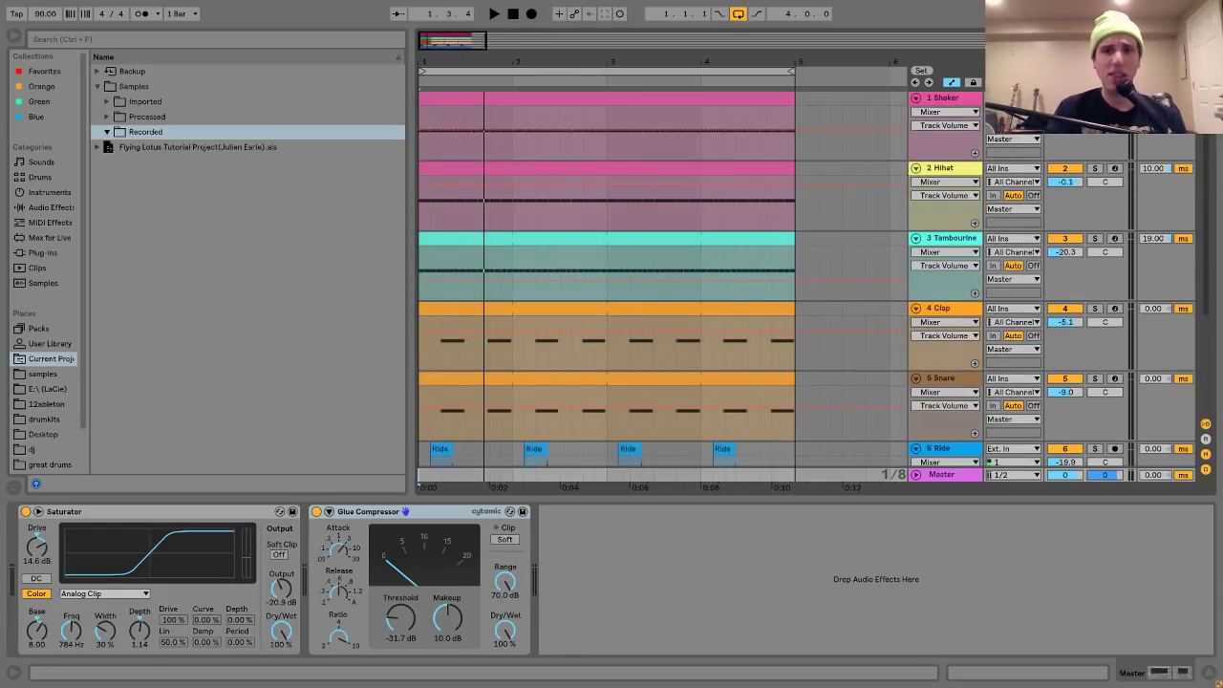
left_click(925, 157)
scroll(951, 172, "down", 2)
scroll(952, 172, "down", 1)
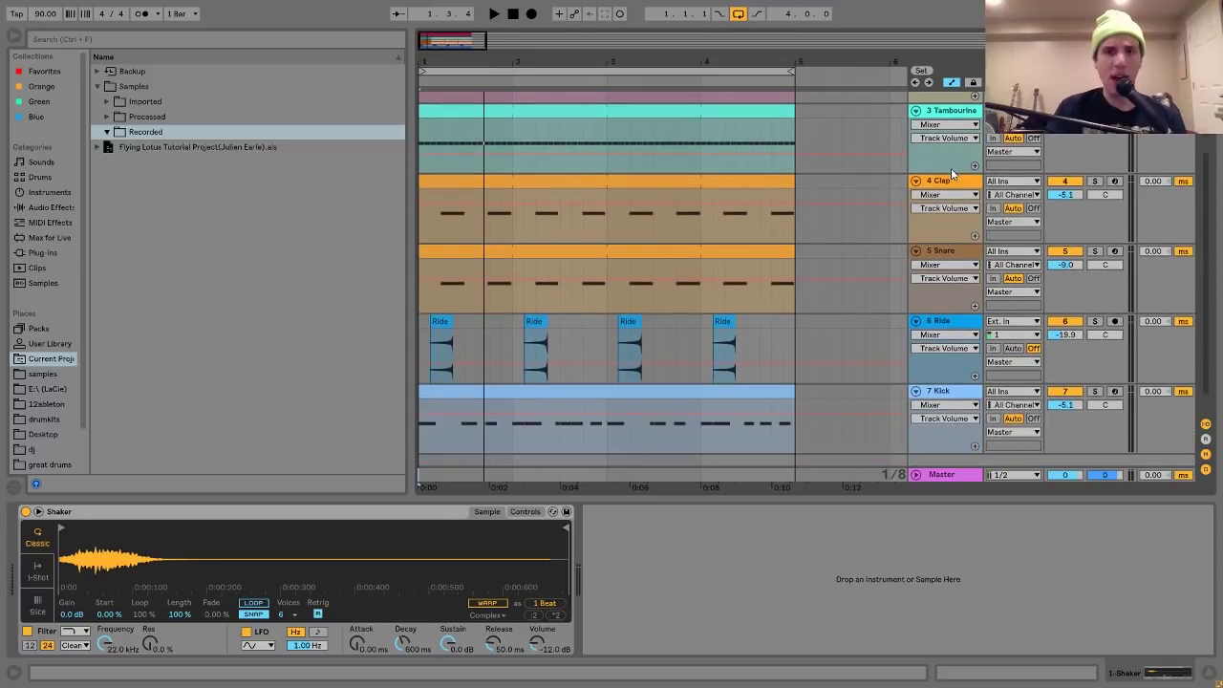
left_click(957, 182)
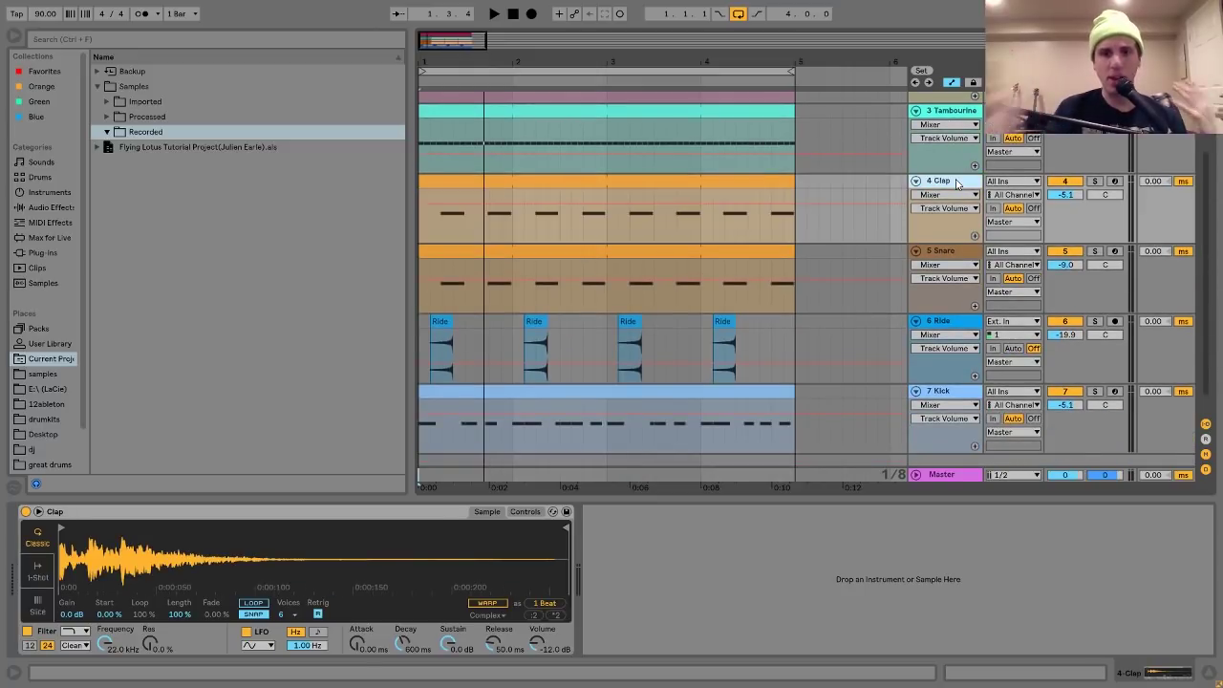
scroll(958, 183, "down", 1)
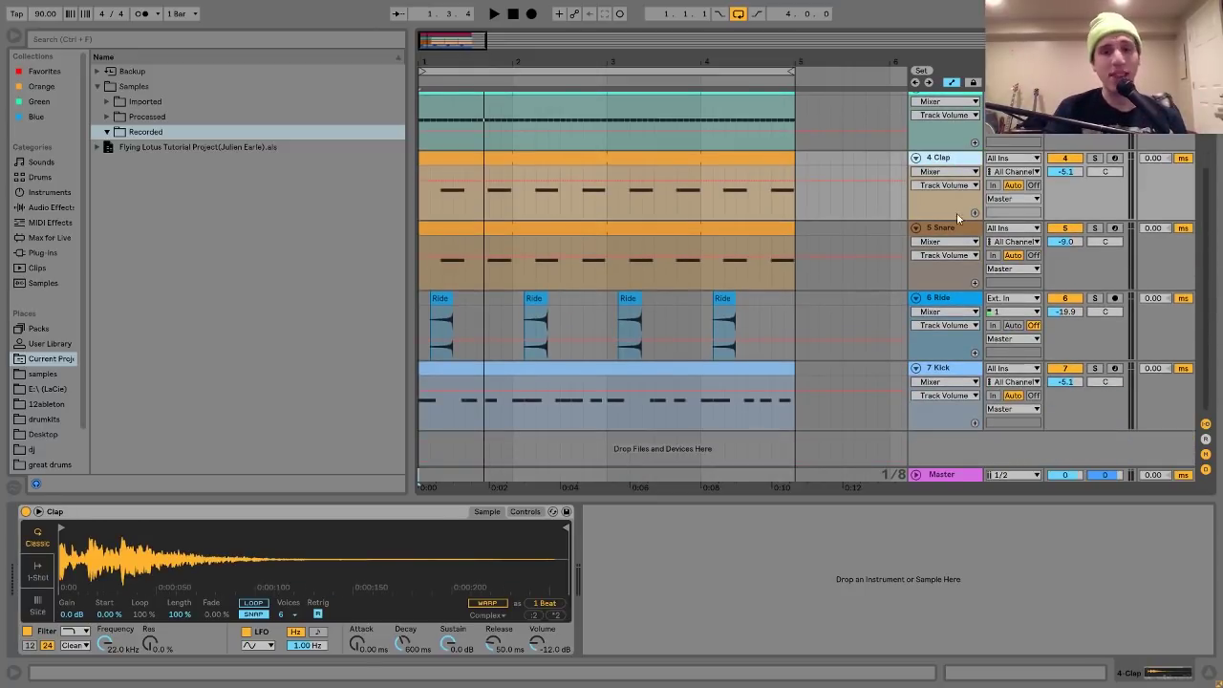
left_click(940, 306)
left_click(943, 375)
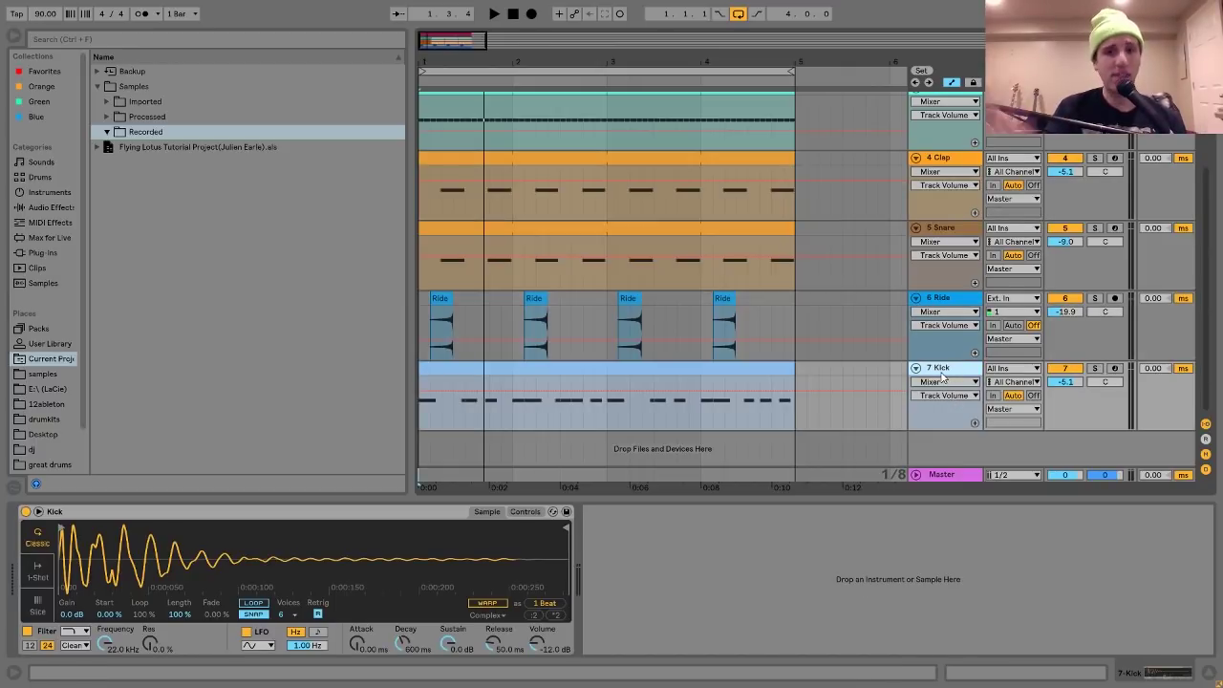
left_click(944, 474)
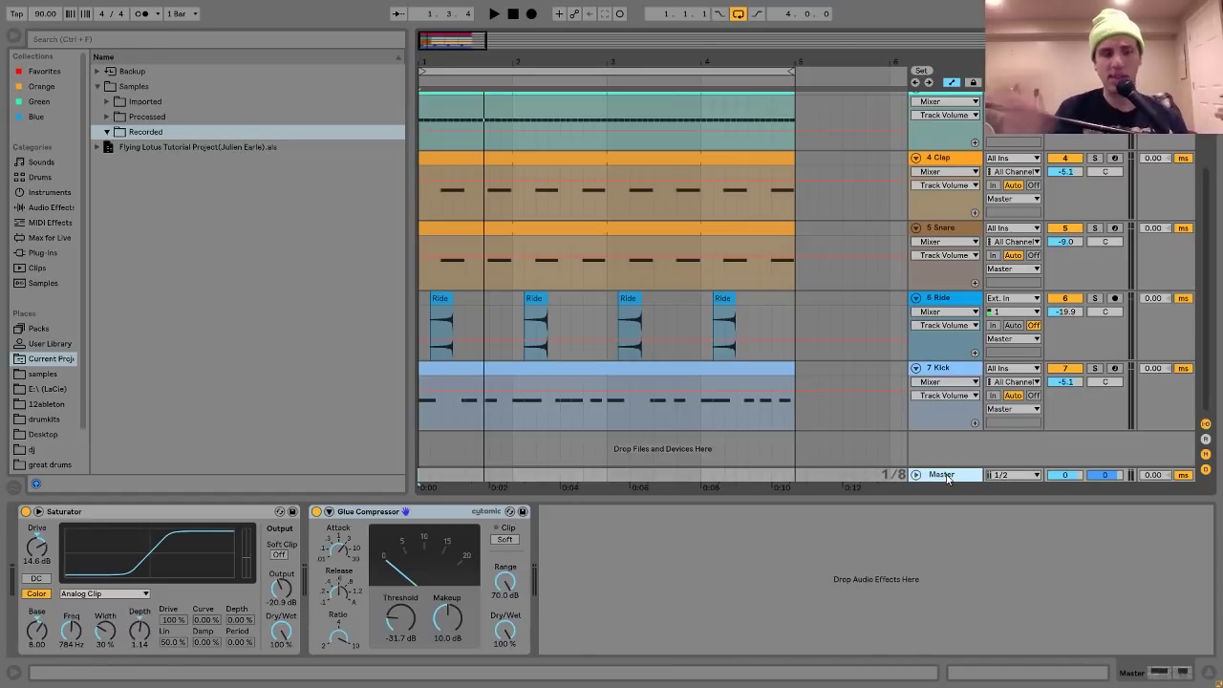